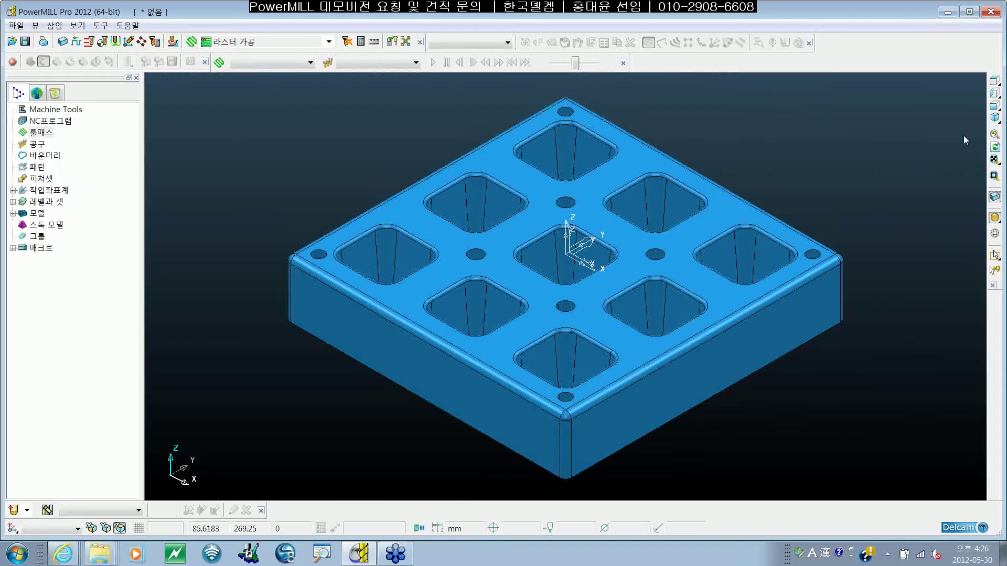
- Define the stock block as a box calculated from the model's limits and accept it
middle_click_drag(879, 178, 889, 187, "shift")
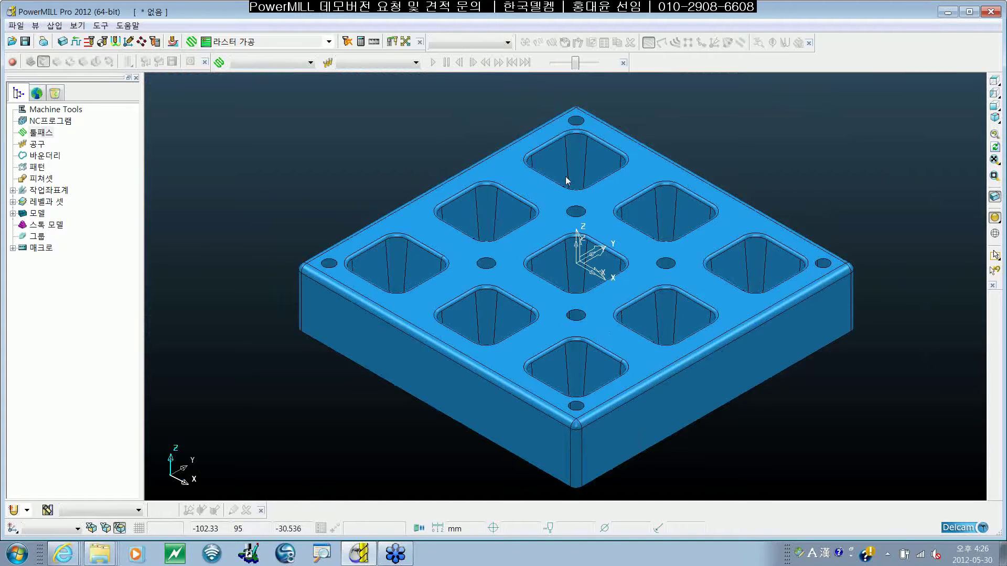
middle_click_drag(568, 177, 556, 235)
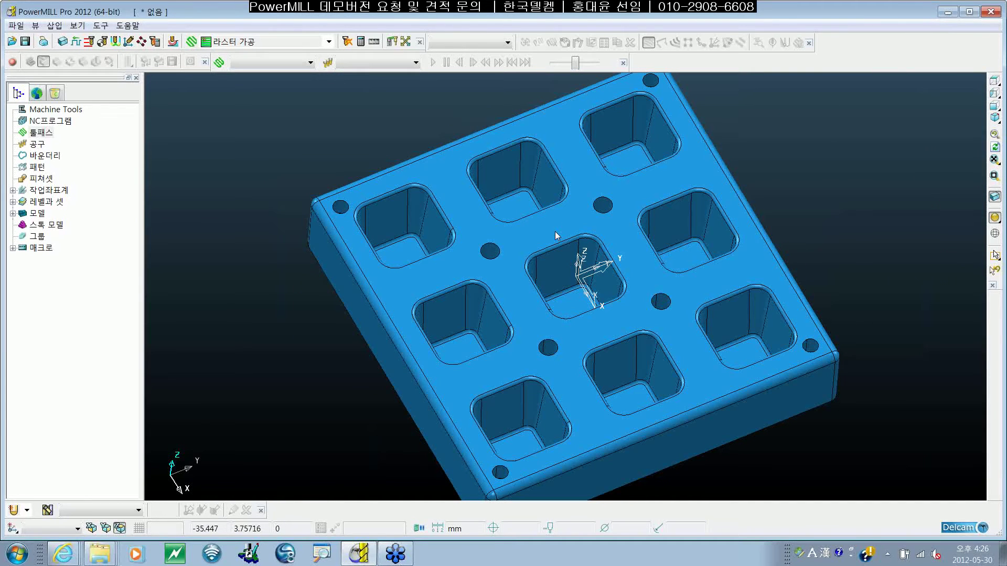
left_click(63, 44)
left_click(376, 350)
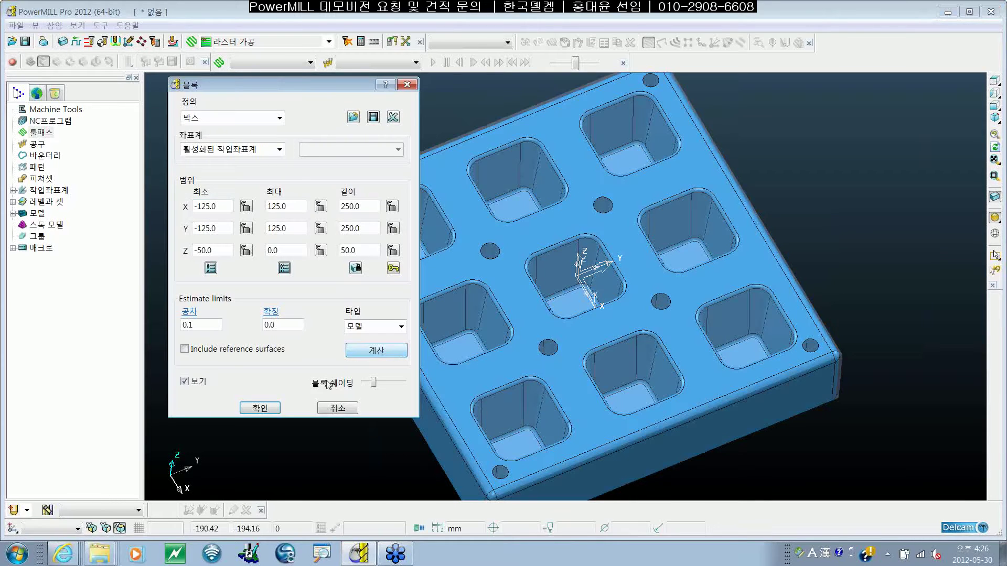
left_click(265, 408)
- Start a raster finishing toolpath and create an 8 mm diameter end mill named B8 for it
middle_click_drag(659, 357, 635, 357, "shift")
middle_click_drag(469, 370, 548, 311)
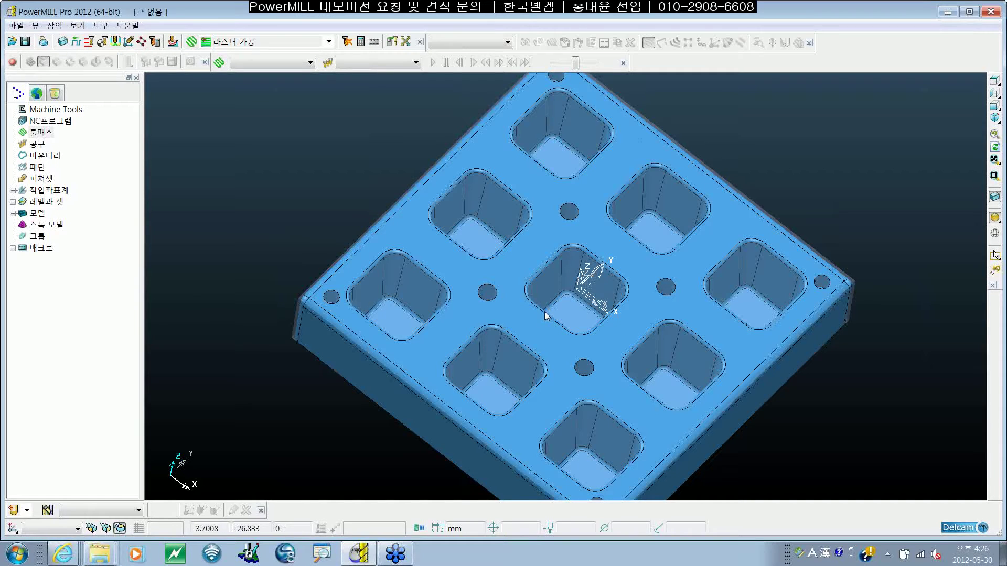
middle_click_drag(544, 311, 538, 311, "shift")
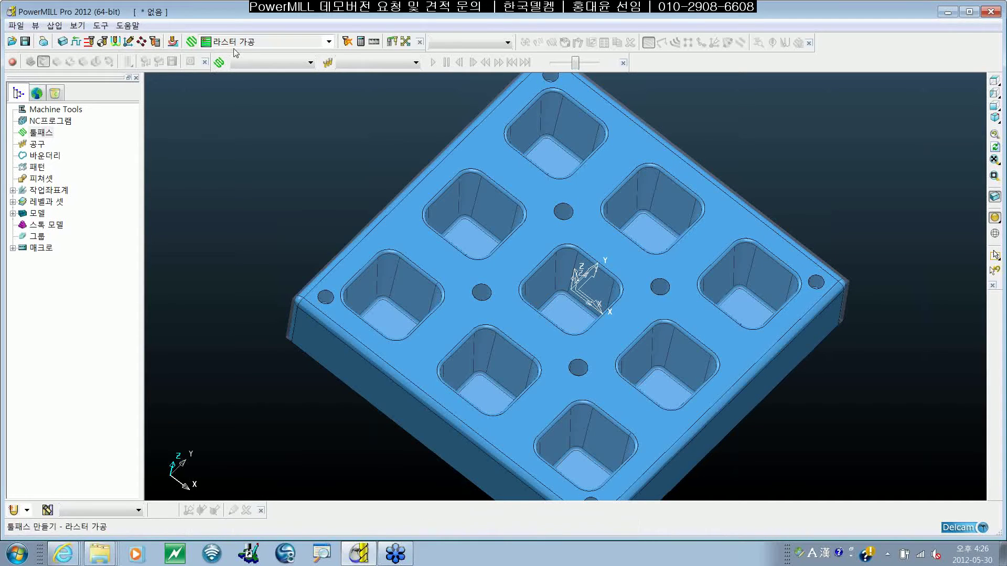
left_click(255, 48)
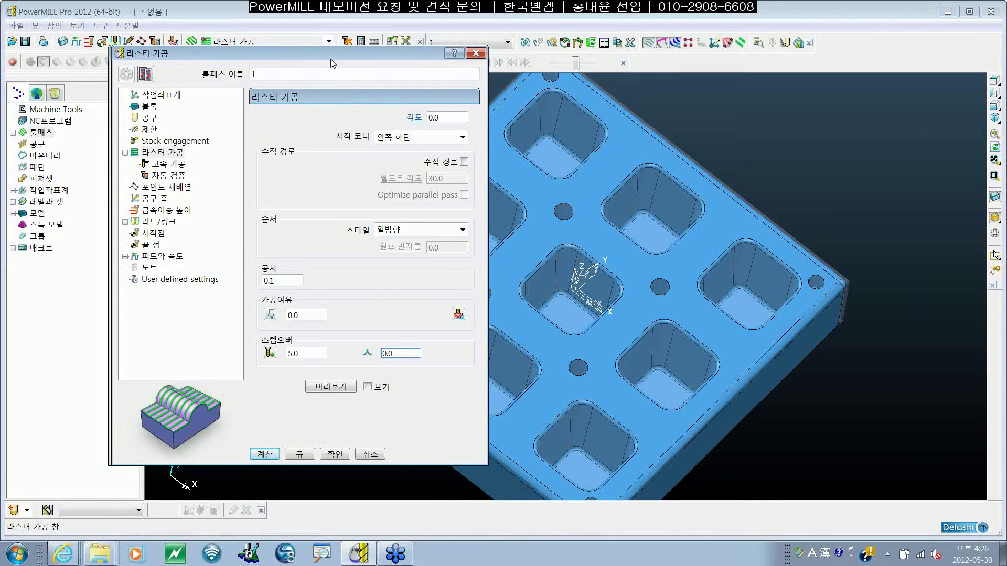
left_click(231, 122)
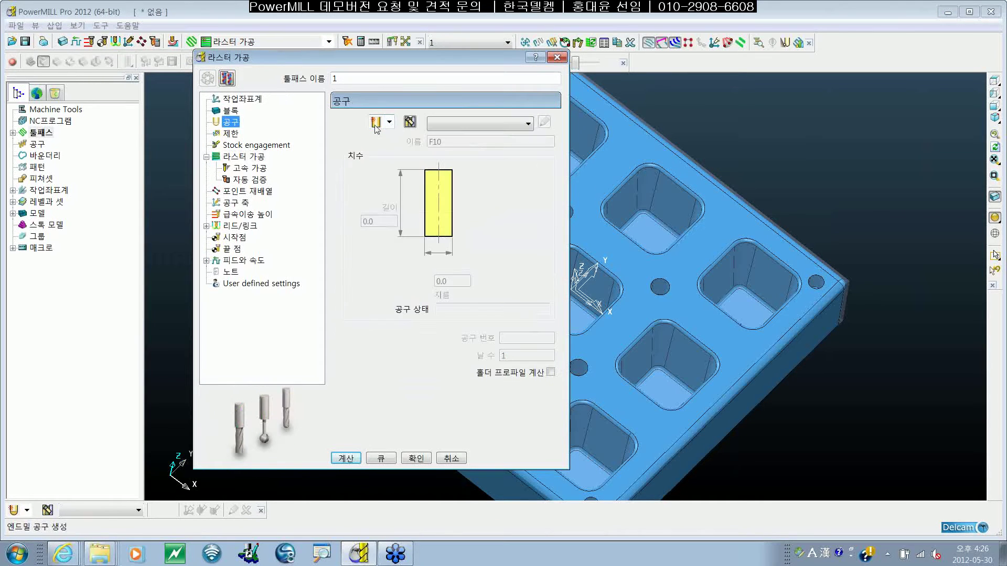
left_click(375, 122)
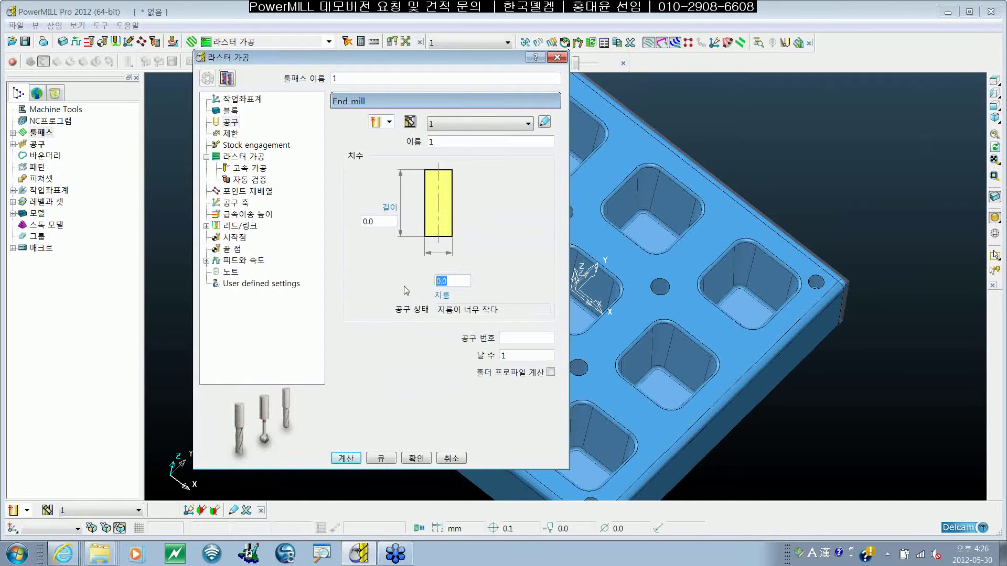
type("8")
key("Tab")
key("Tab")
type("b")
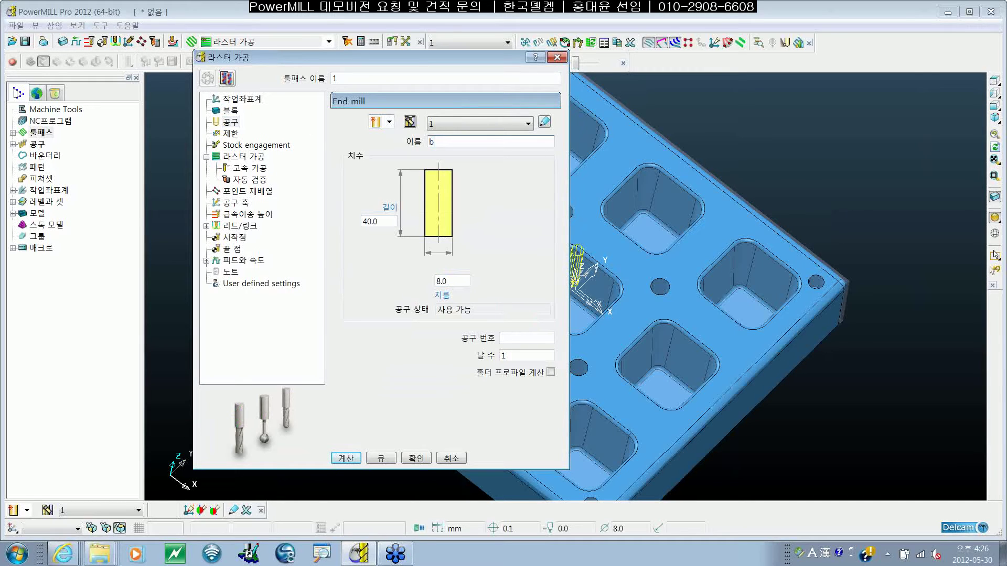
key("BackSpace")
type("B8")
- Set the raster toolpath's stepover to 2 mm, calculate it and close its settings
left_click(248, 157)
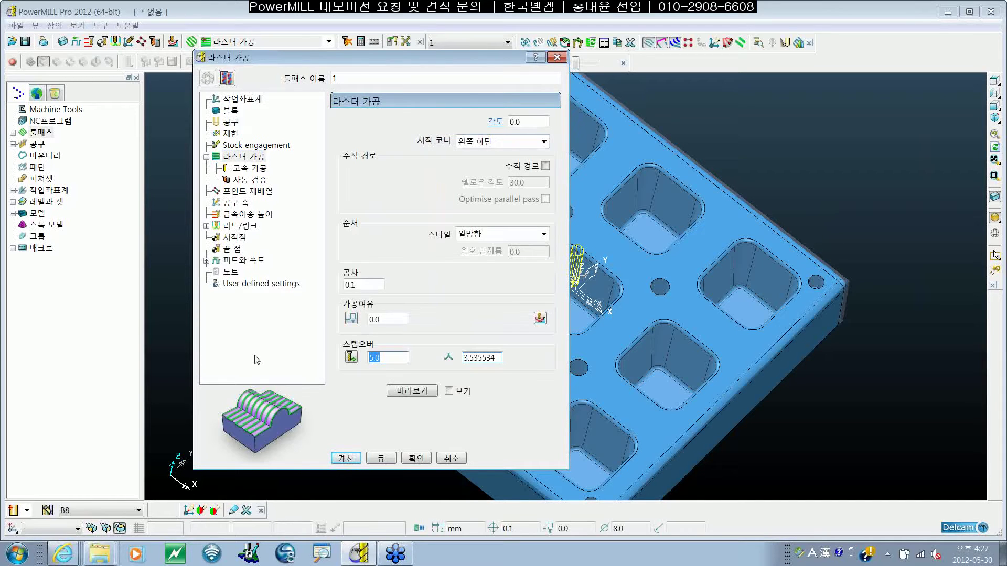
type("2")
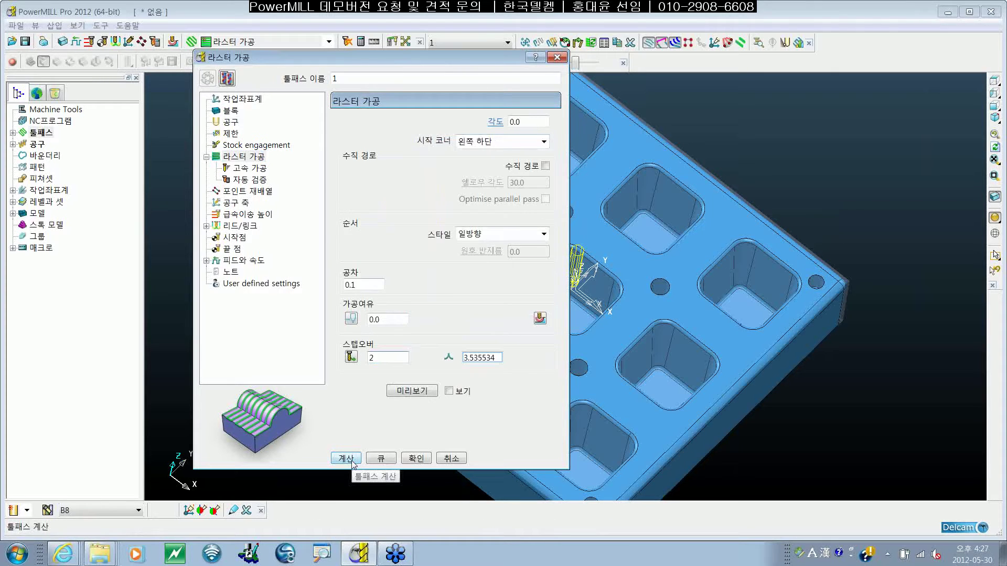
key("Return")
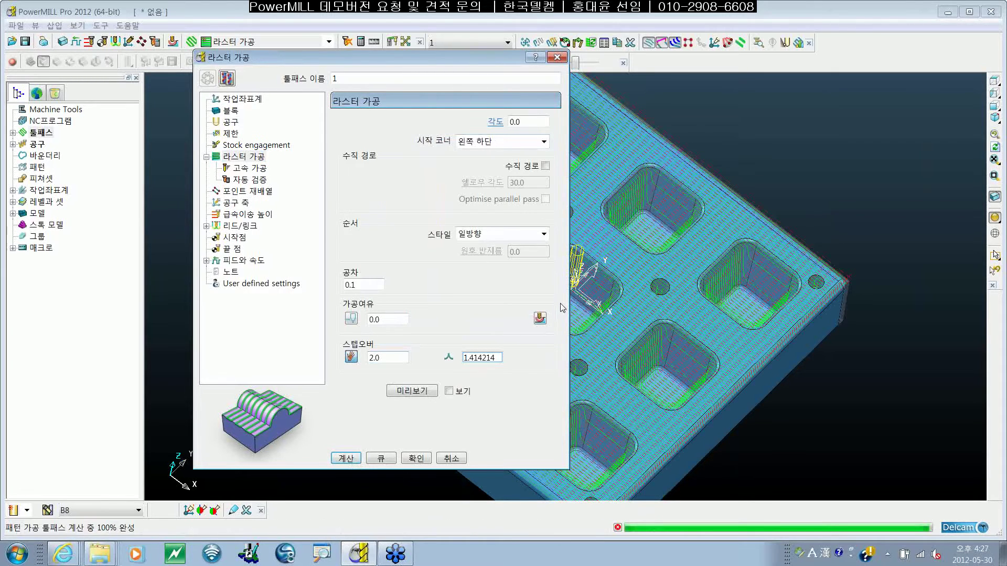
left_click(556, 57)
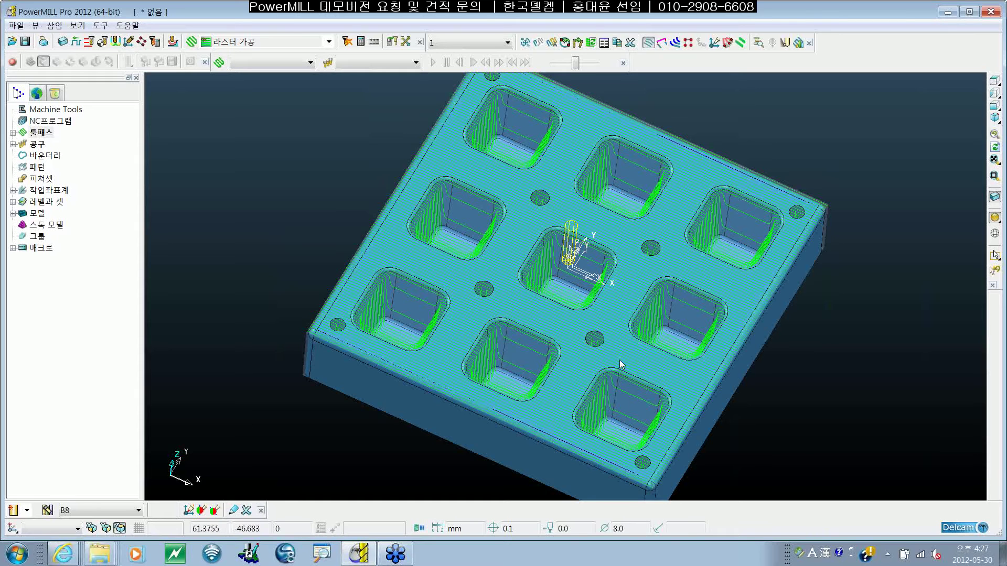
- Open the Toolpath Limit settings for the raster toolpath and move the dialog clear of the model
middle_click_drag(682, 352, 521, 350, "shift")
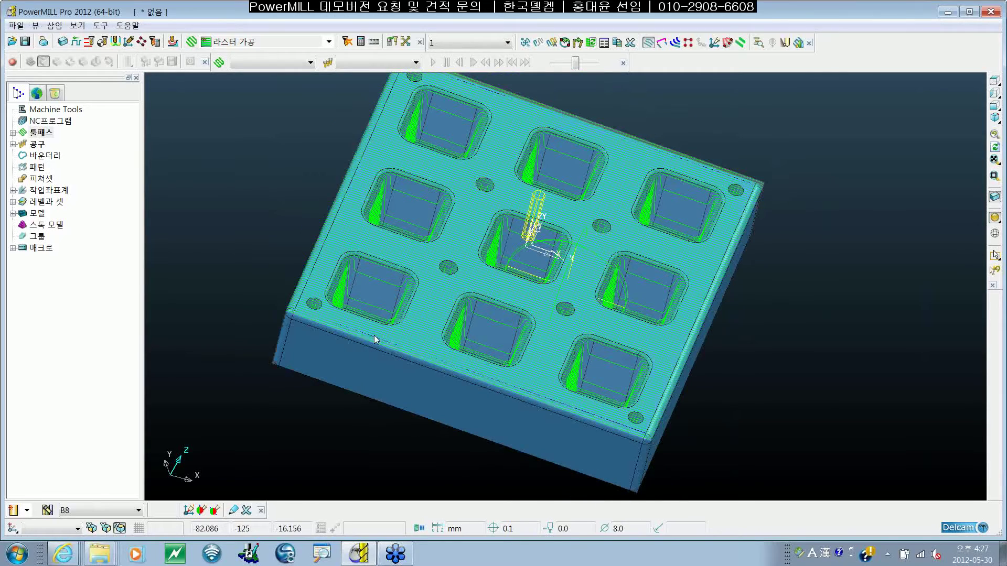
middle_click_drag(373, 335, 639, 317)
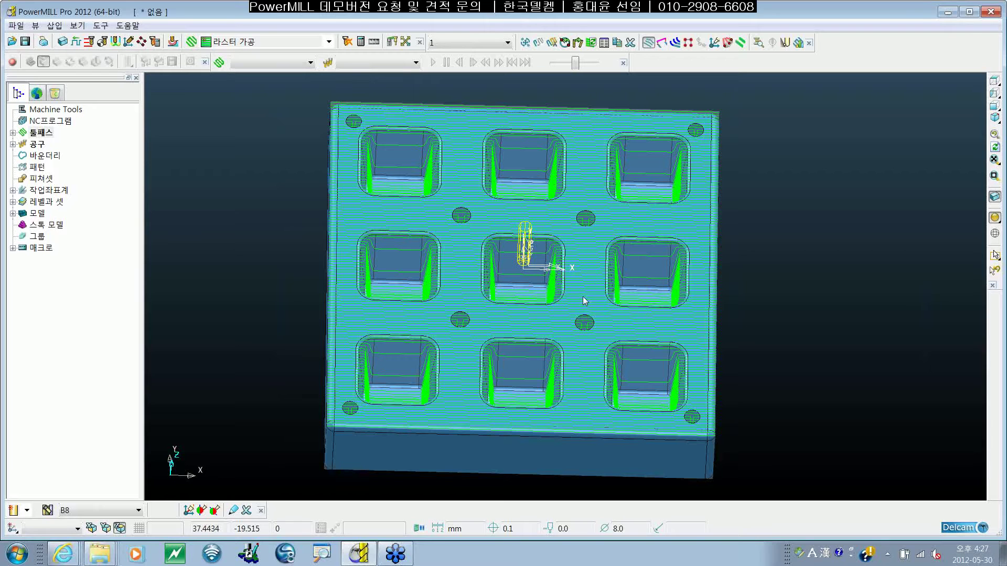
middle_click_drag(583, 297, 585, 298, "shift")
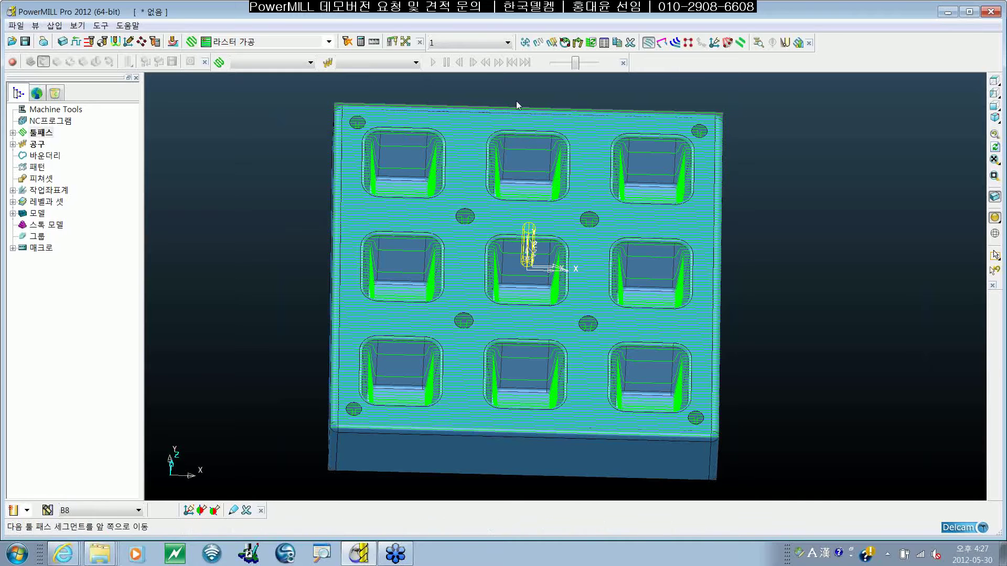
left_click(544, 46)
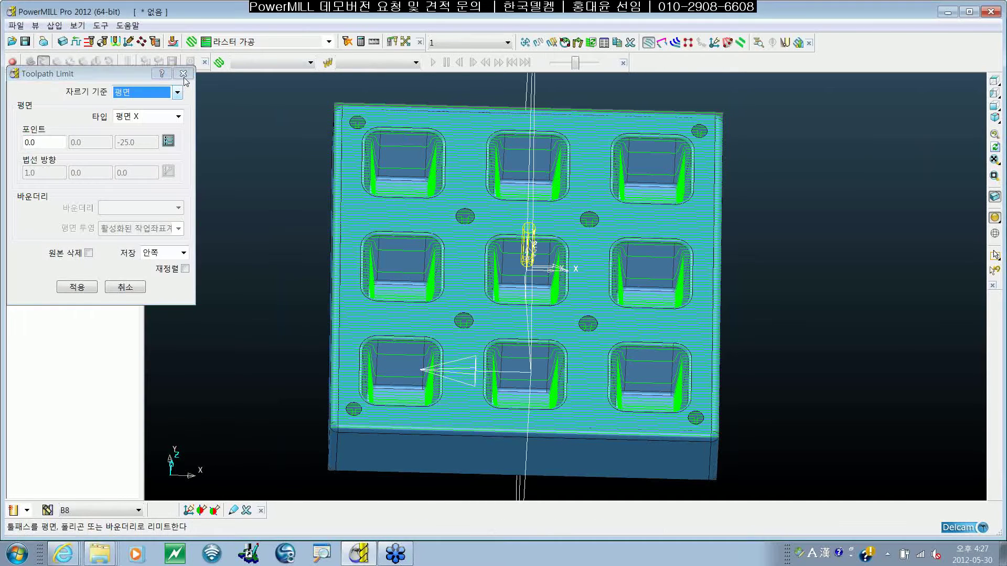
left_click(183, 74)
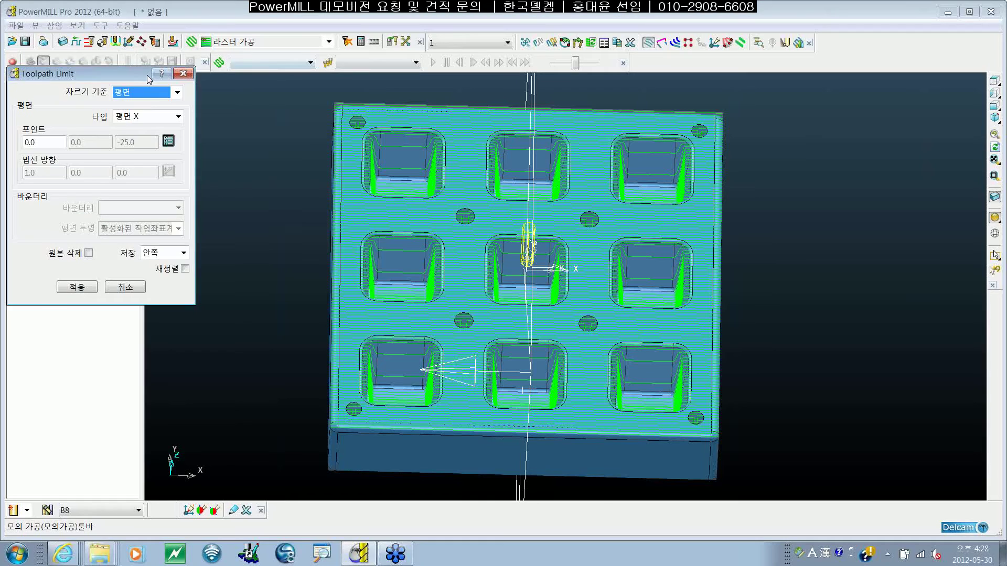
left_click_drag(147, 74, 305, 61)
left_click(495, 147)
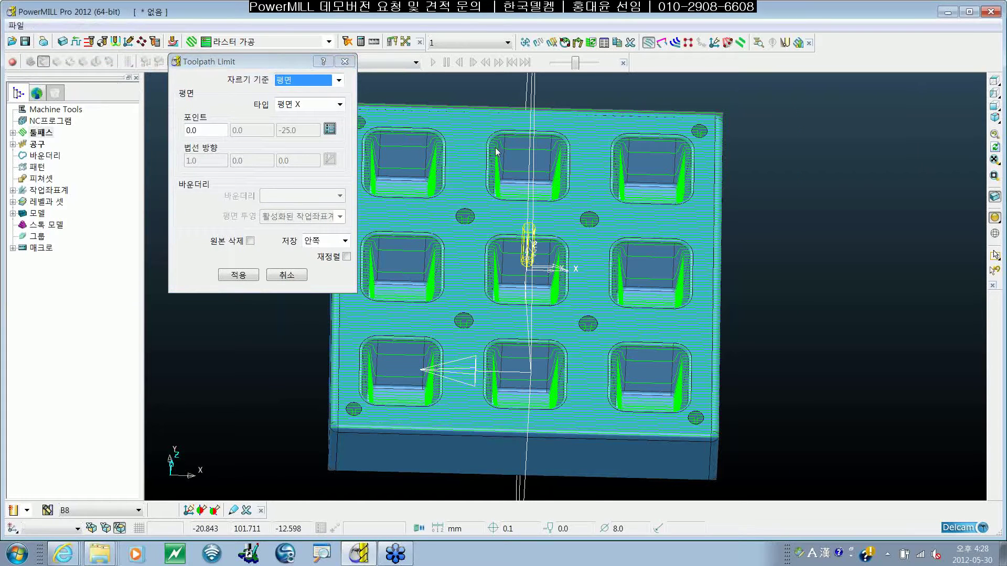
middle_click_drag(496, 148, 564, 142, "shift")
scroll(693, 218, "down", 1)
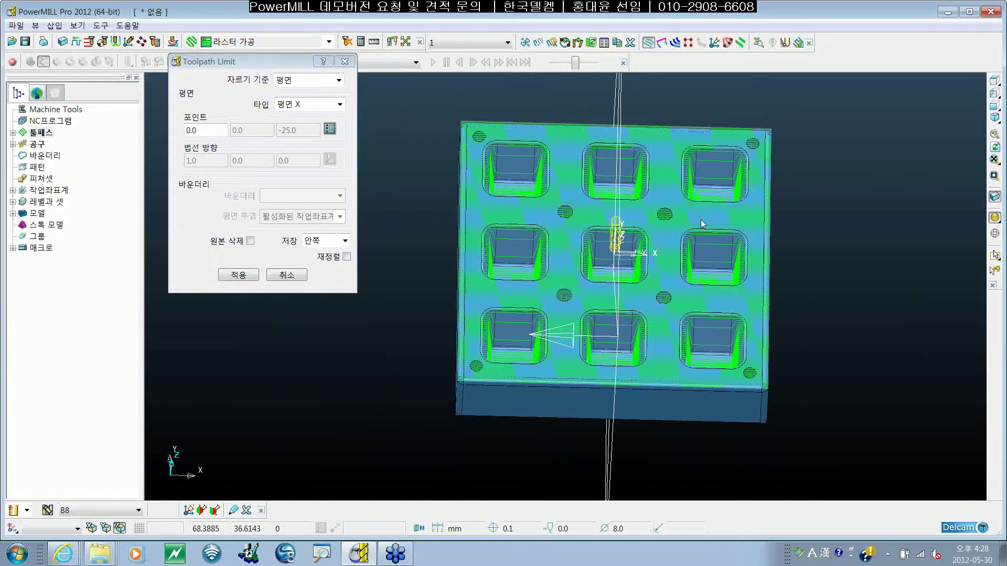
scroll(656, 234, "up", 1)
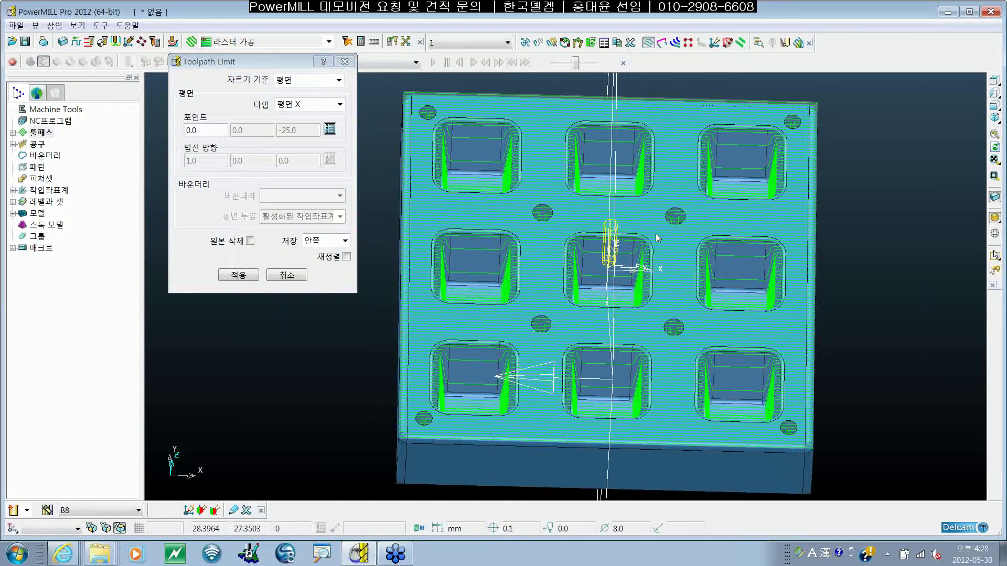
scroll(656, 238, "down", 1)
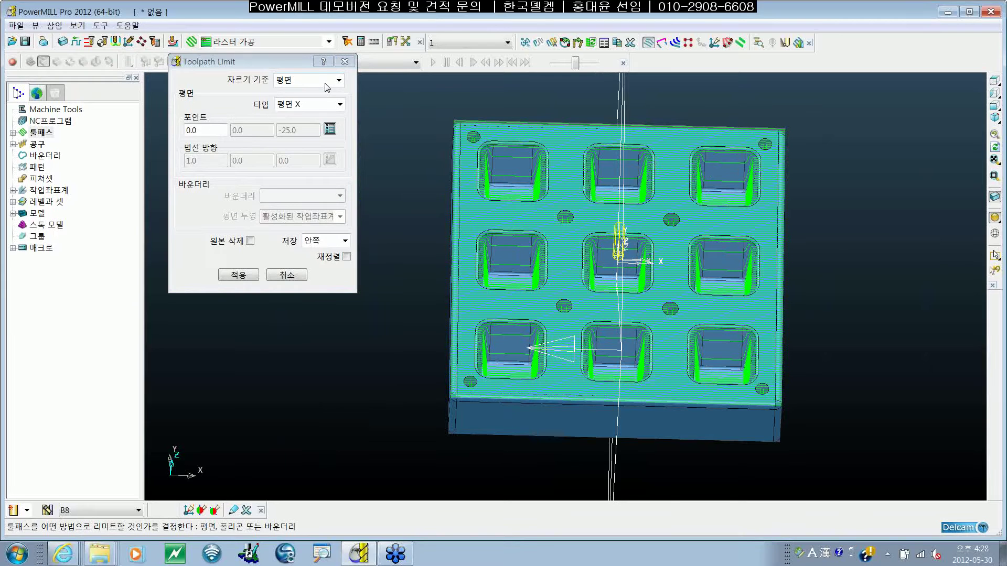
- Try Plane Y and Plane Z (평면 Y, 평면 Z) as the limiting plane type
left_click(340, 104)
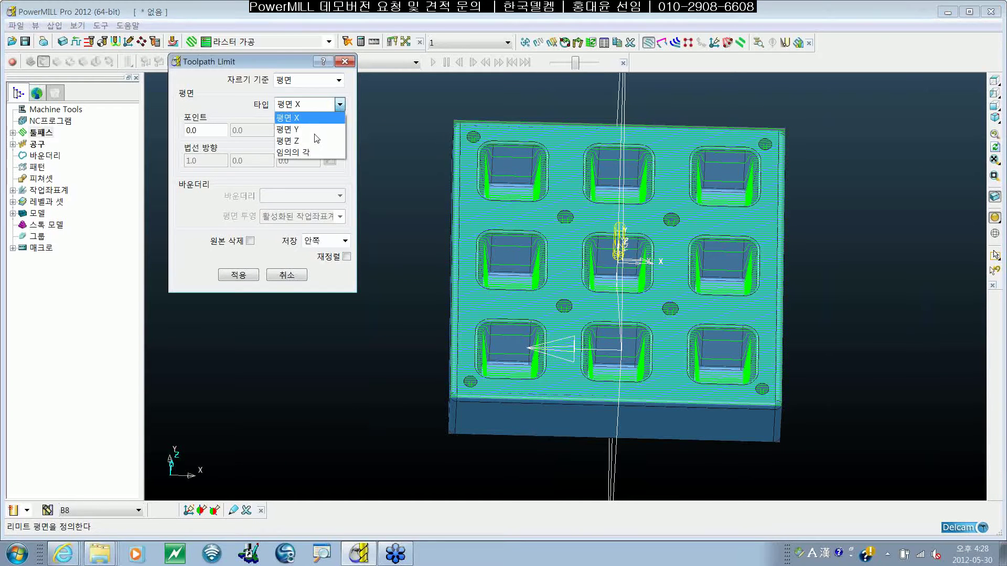
left_click(311, 131)
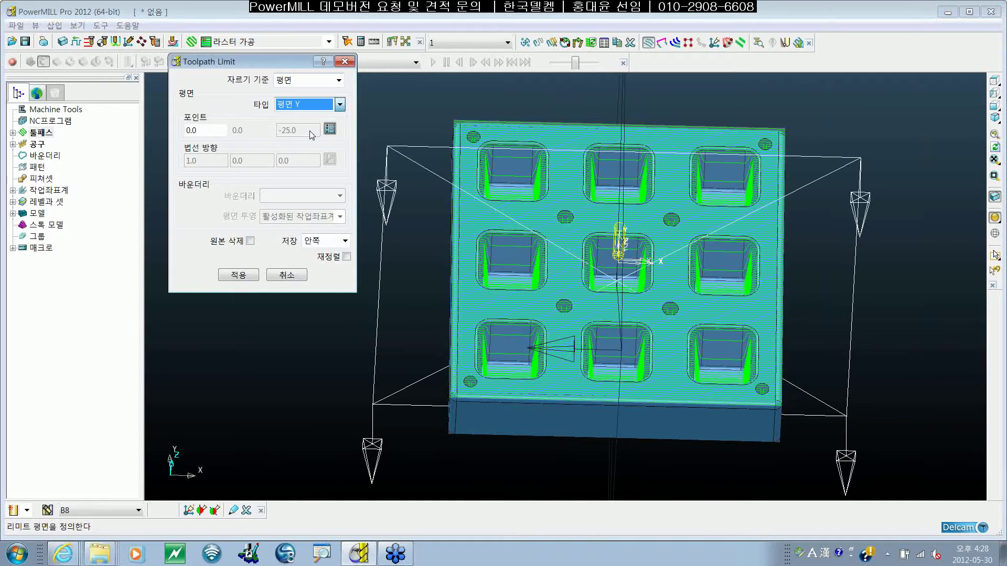
left_click(309, 104)
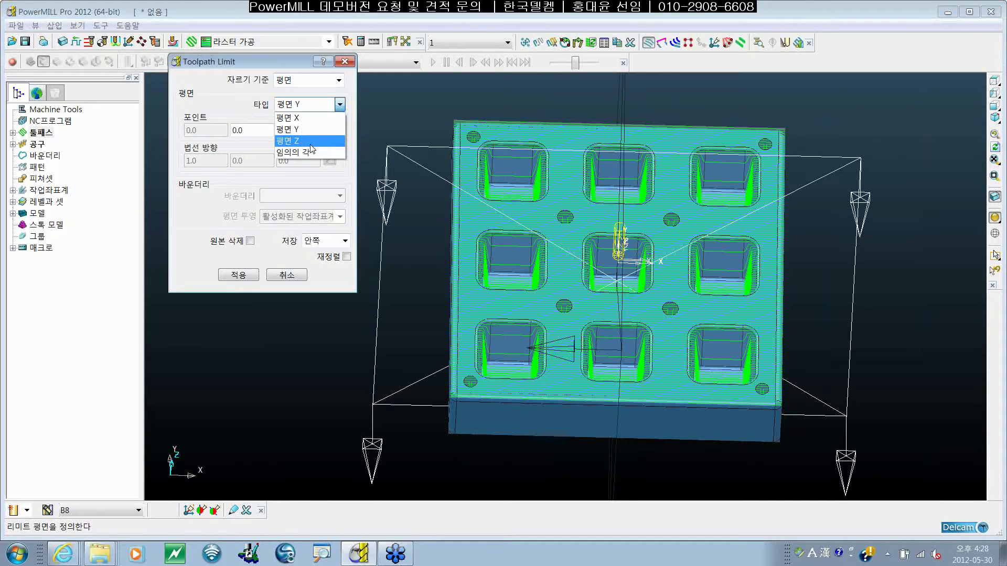
left_click(311, 142)
- Try an arbitrary-angle limiting plane (임의의 각), picking its point and normal direction on the model
left_click(339, 104)
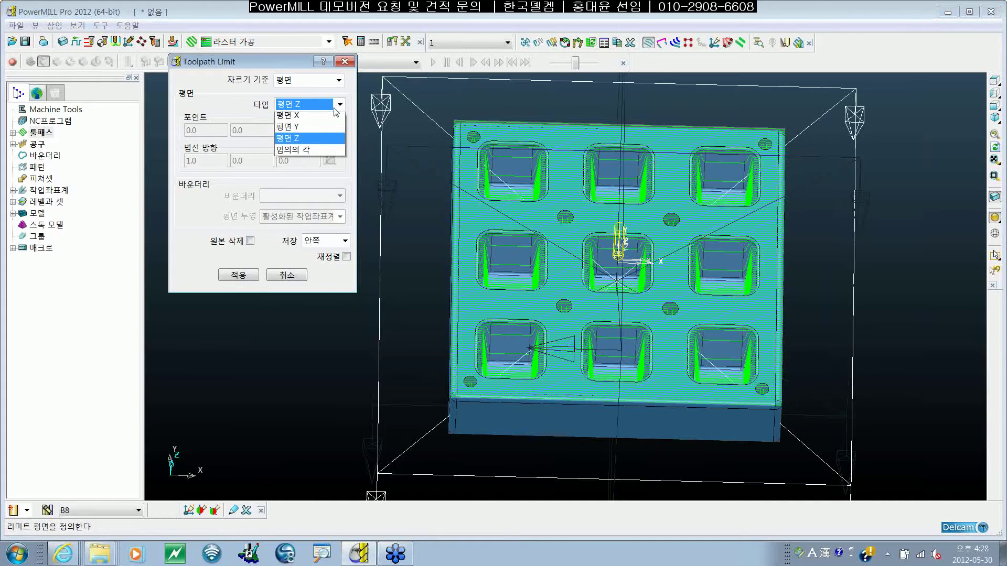
left_click(316, 150)
left_click(525, 272)
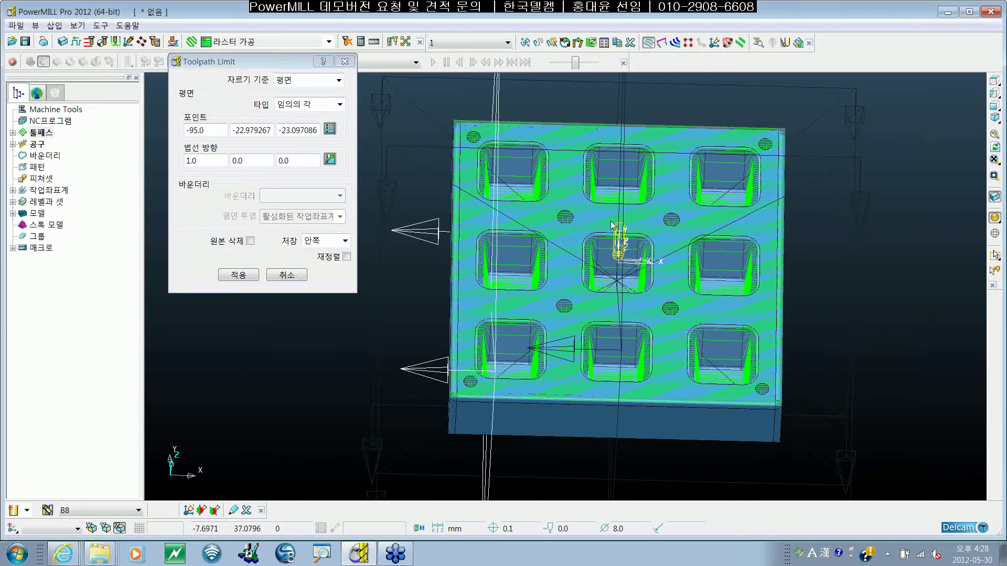
left_click(589, 229)
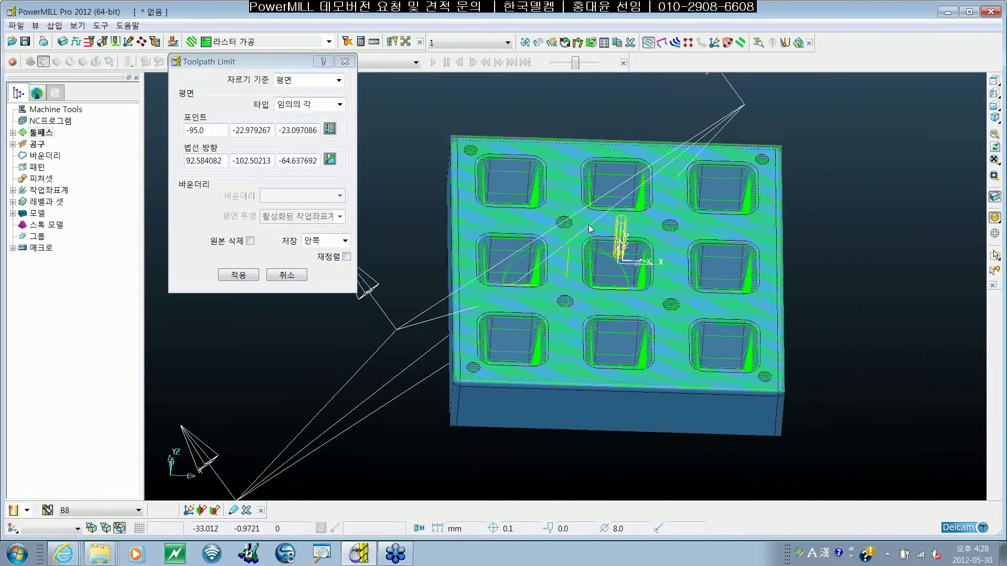
middle_click_drag(589, 225, 537, 276)
- Set the limiting plane type to Plane X (평면 X) and place the plane on the model at X about -21.9
left_click(339, 81)
left_click(331, 92)
left_click(339, 105)
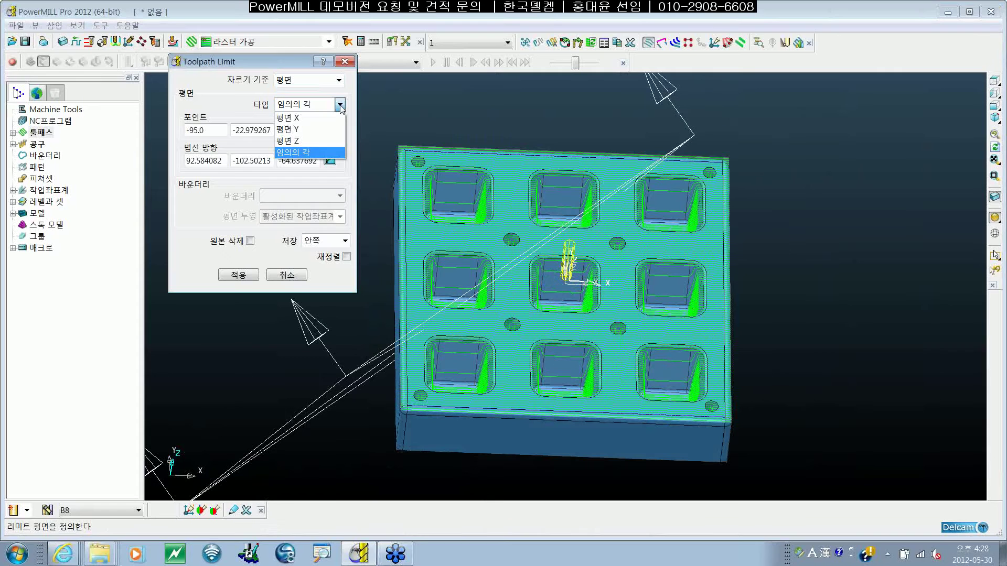
left_click(313, 123)
middle_click_drag(595, 221, 656, 250, "shift")
left_click(581, 256)
left_click(499, 264)
middle_click_drag(577, 313, 443, 284)
middle_click_drag(591, 273, 598, 301, "shift")
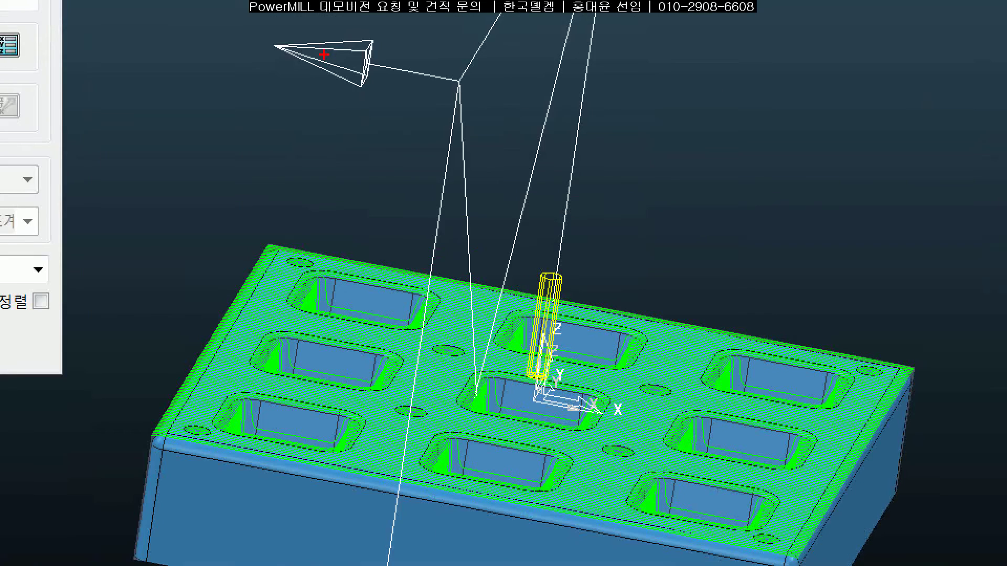
left_click_drag(427, 95, 361, 179)
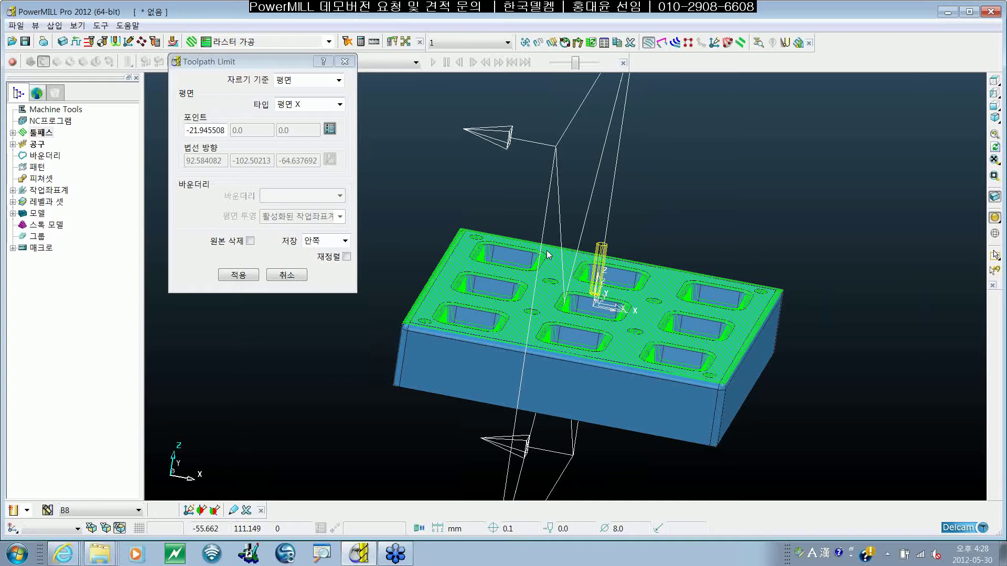
- Set the limit to save the inside portion (안쪽) and expand the list of toolpaths in the explorer
left_click(344, 243)
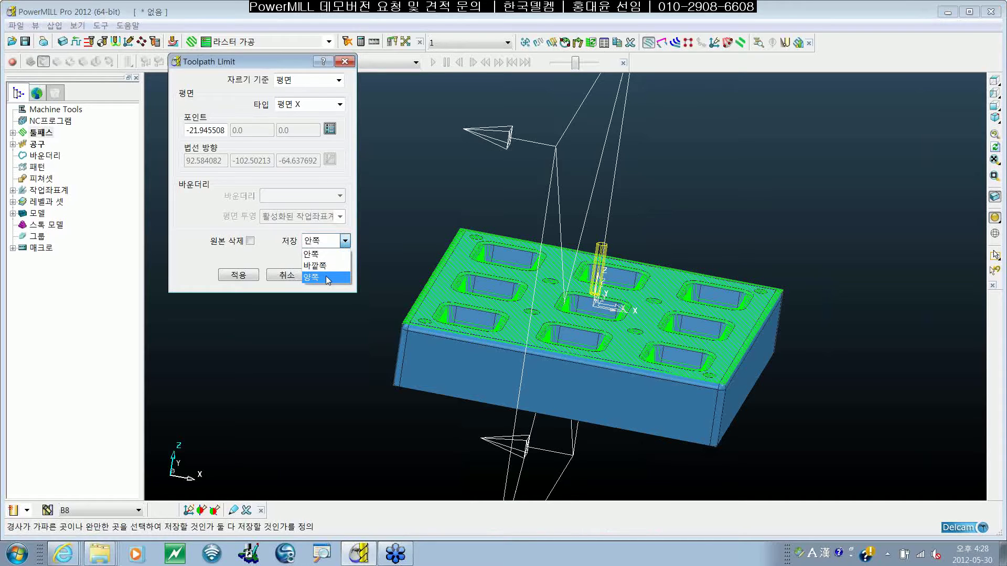
left_click(279, 254)
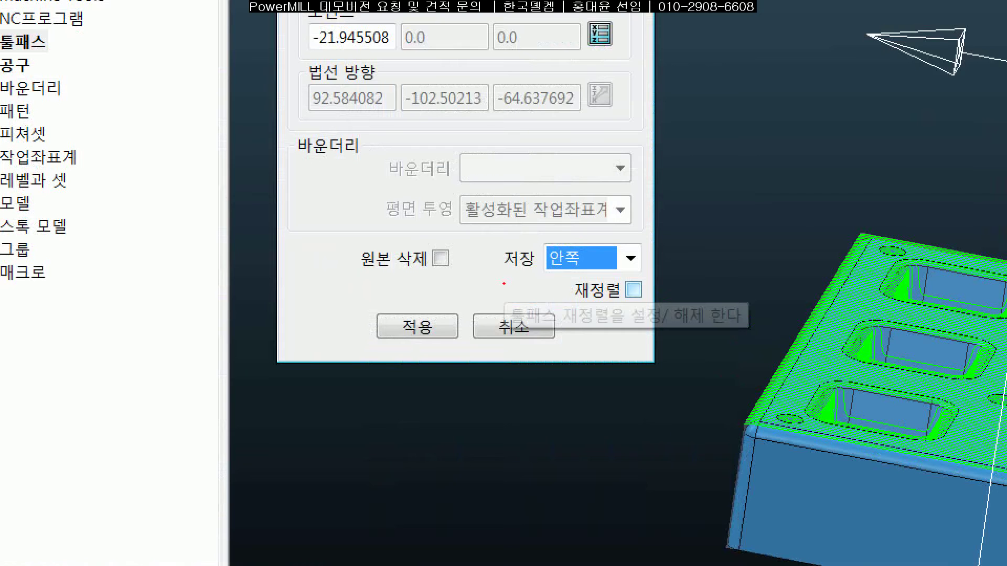
left_click_drag(340, 284, 336, 284)
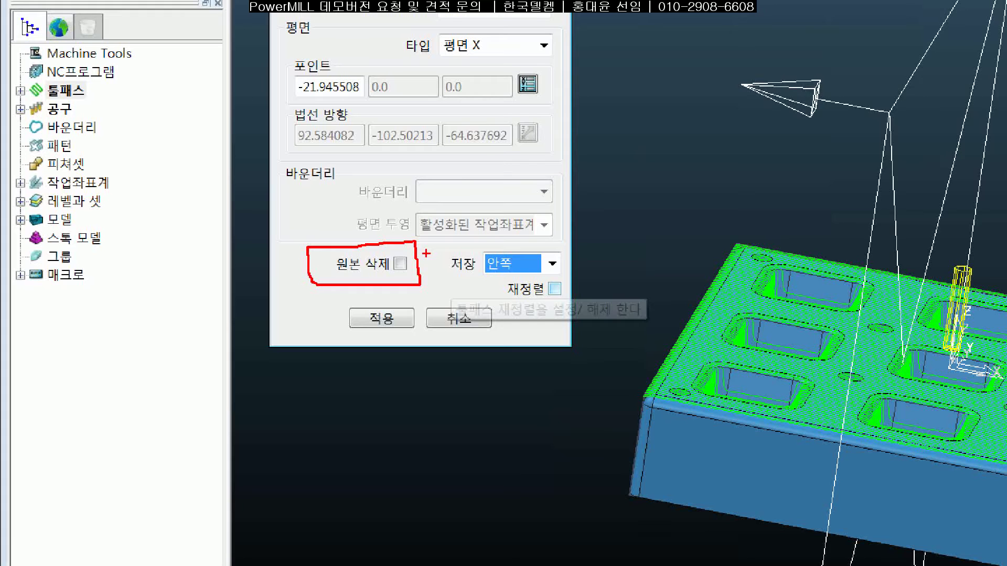
key("Escape")
left_click(20, 91)
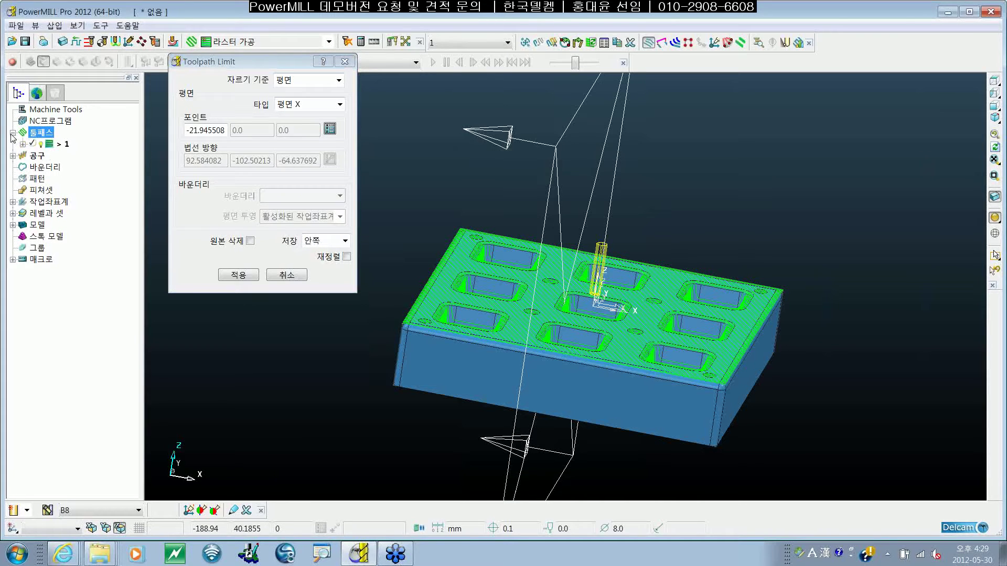
- Apply the Plane X limit to toolpath 1, keeping the inside portion, and close the limit settings
left_click_drag(235, 61, 247, 93)
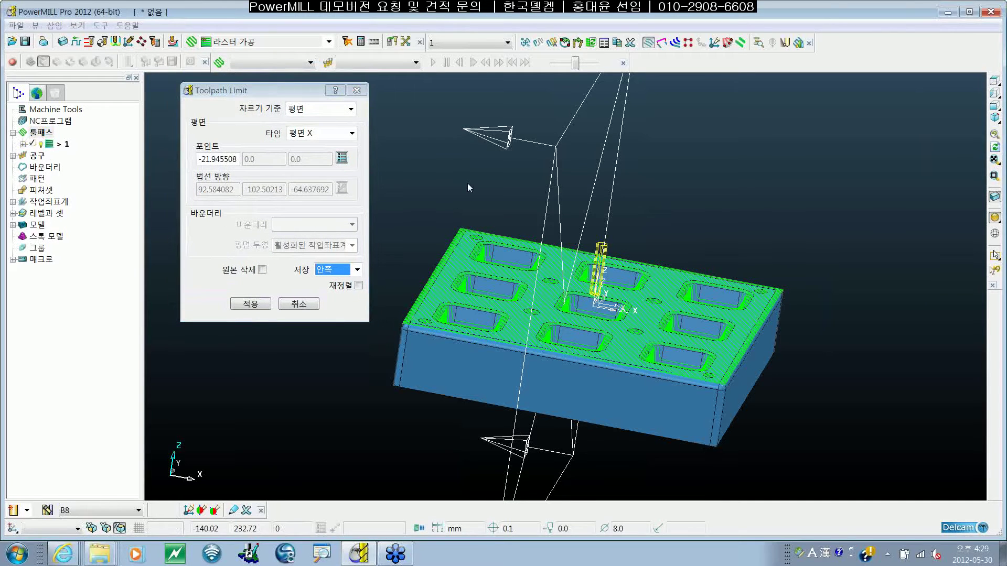
middle_click_drag(468, 187, 533, 265)
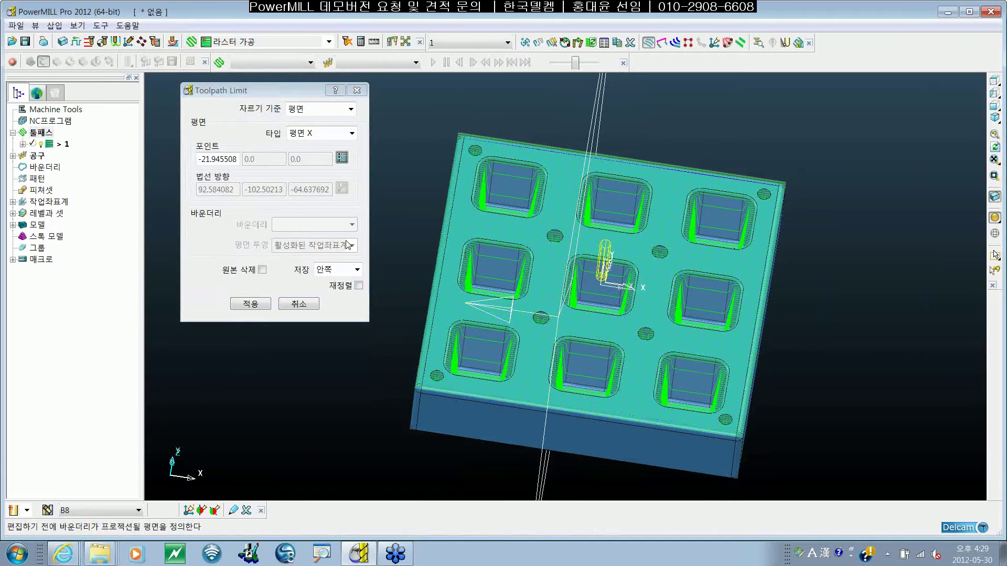
left_click(251, 304)
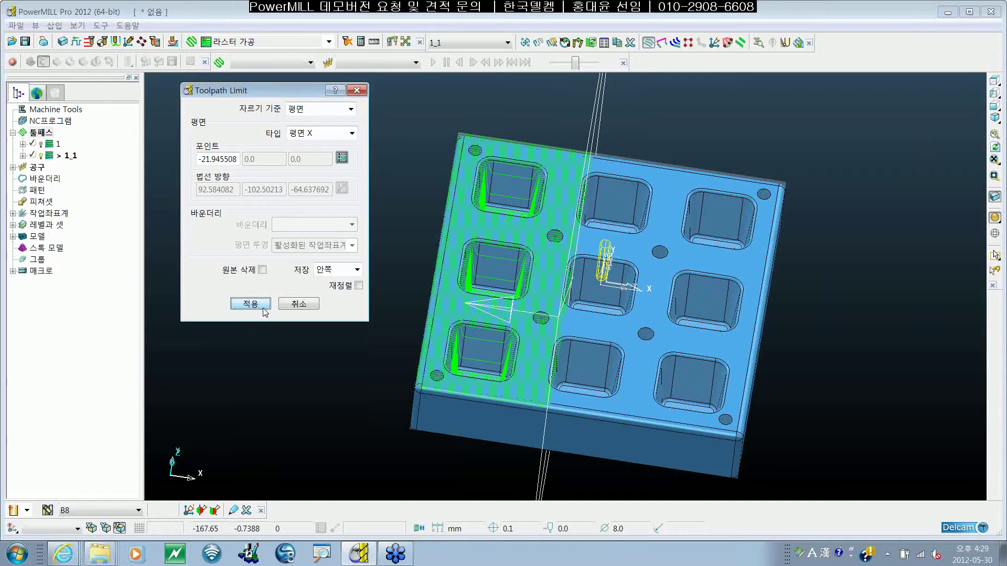
left_click(357, 91)
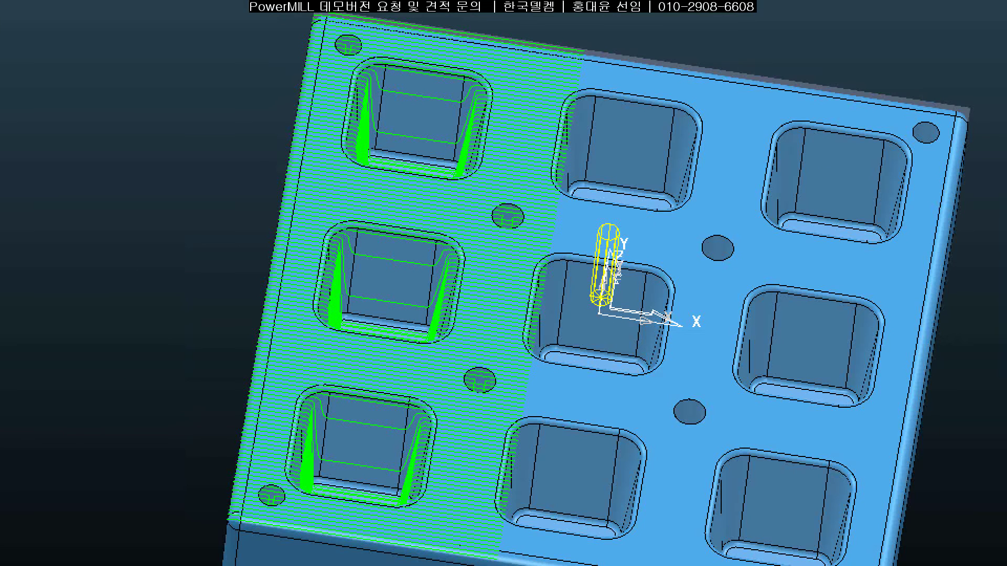
mouse_move(524, 398)
left_mouse_down()
mouse_move(467, 119)
mouse_move(511, 504)
left_mouse_up()
left_click_drag(585, 315, 897, 316)
mouse_move(845, 252)
left_mouse_down()
mouse_move(865, 284)
mouse_move(841, 456)
left_mouse_up()
left_click_drag(847, 168, 665, 388)
left_click_drag(662, 178, 785, 403)
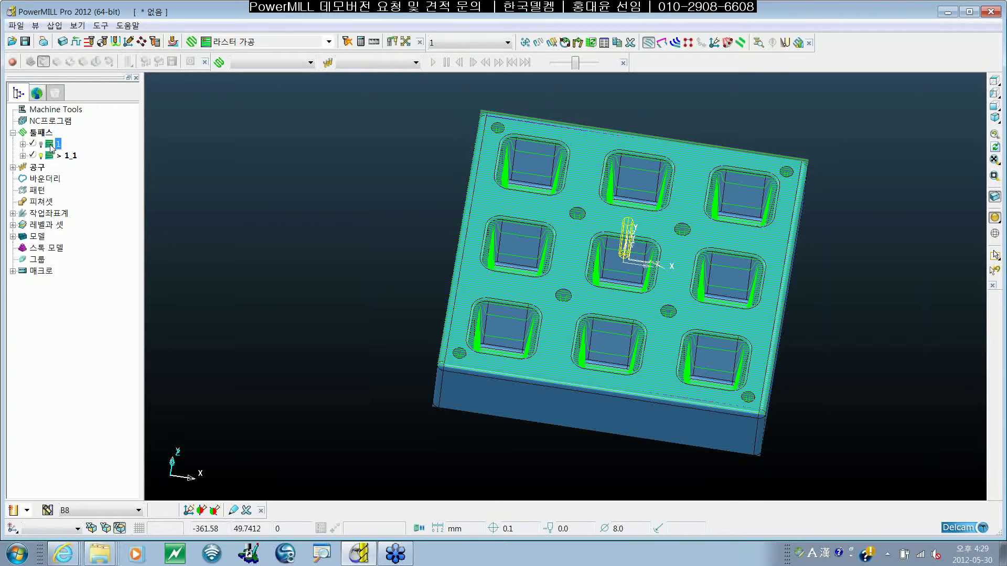
- Reactivate the original raster toolpath 1 in place of the trimmed toolpath 1_1
double_click(51, 156)
middle_click_drag(689, 278, 625, 277, "shift")
double_click(59, 144)
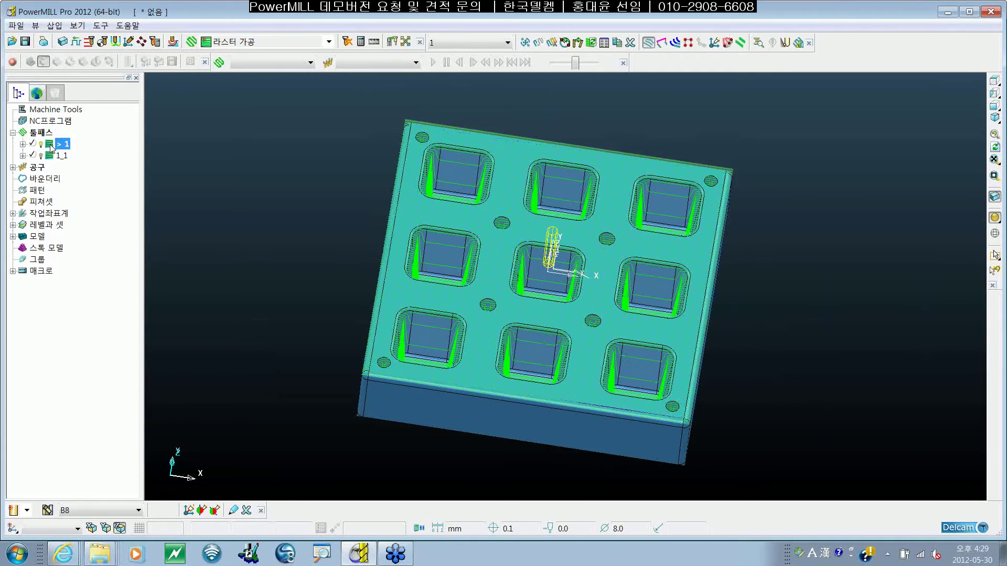
middle_click_drag(600, 318, 576, 321, "shift")
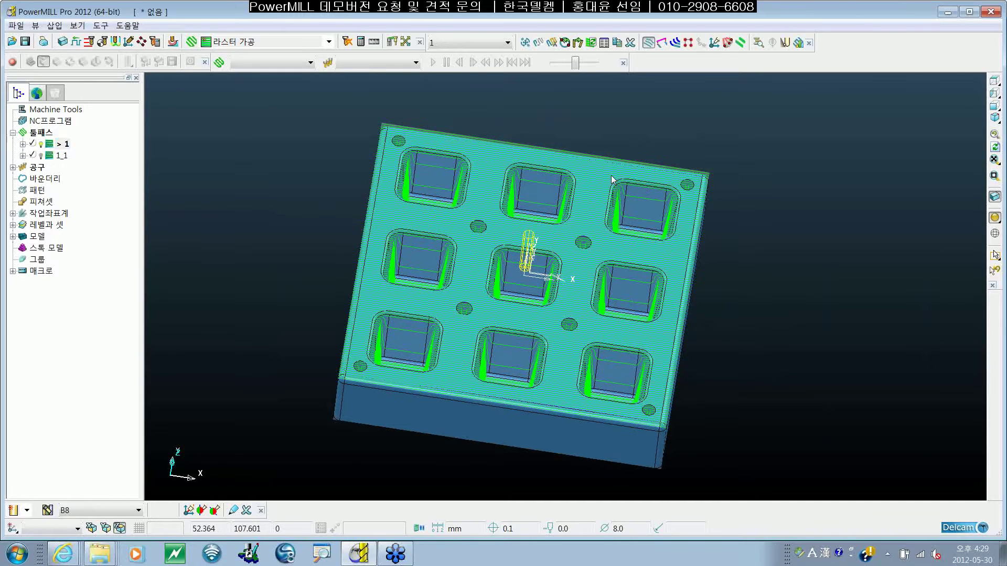
- Start a new limit on toolpath 1 and set its limiting type to polygon (폴리곤)
left_click(538, 43)
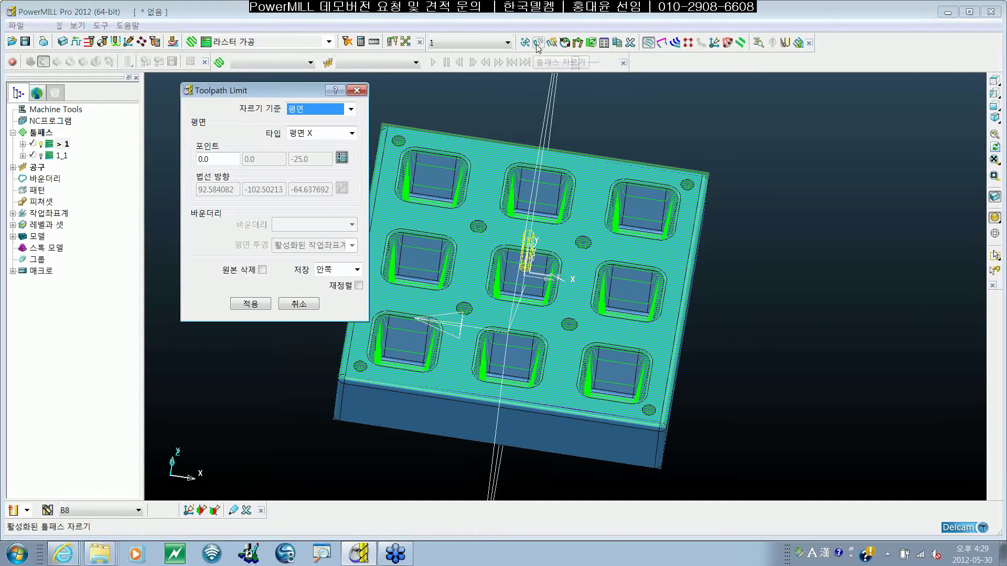
middle_click_drag(419, 200, 440, 198, "shift")
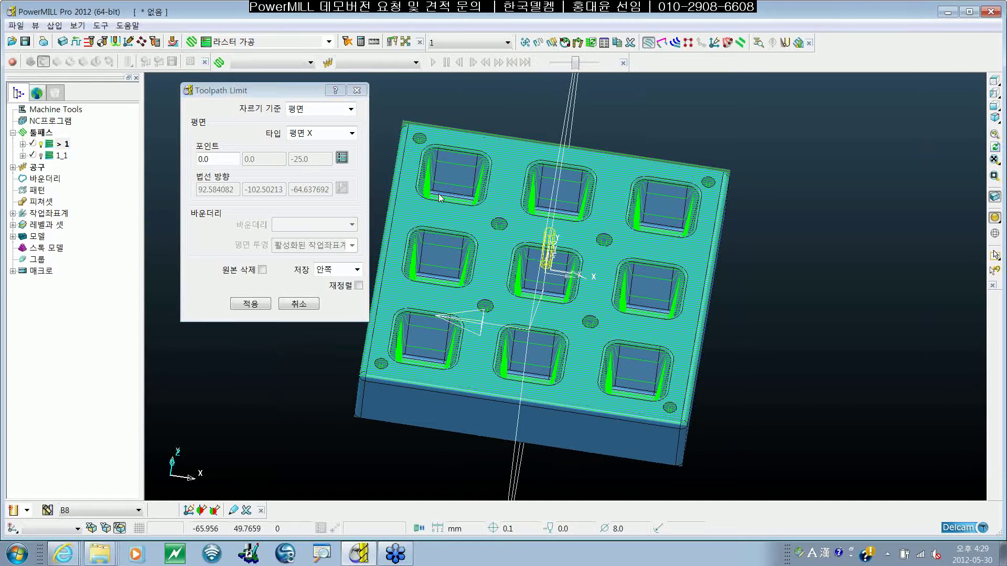
left_click(336, 108)
left_click(323, 141)
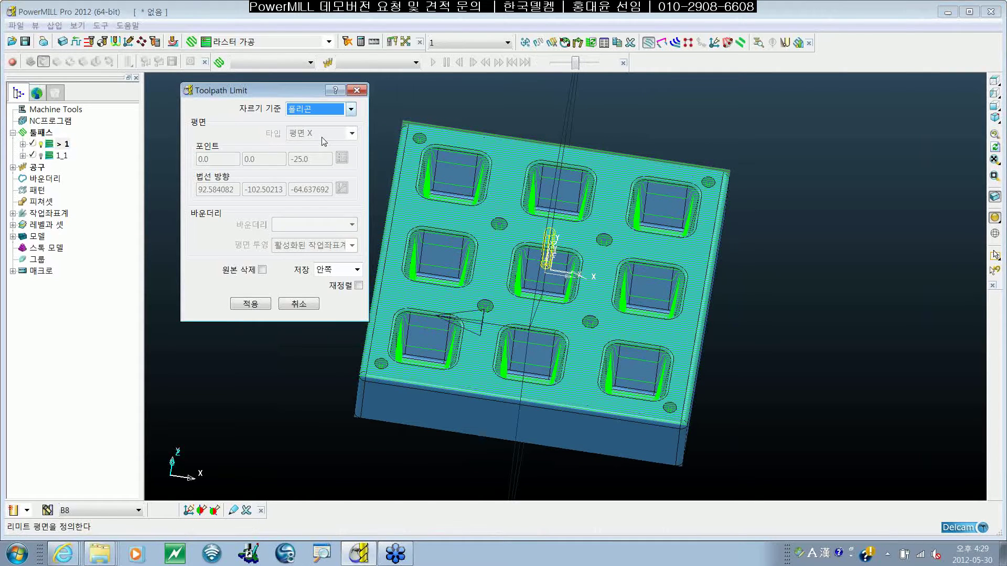
middle_click_drag(528, 236, 559, 272, "shift")
scroll(546, 284, "up", 3)
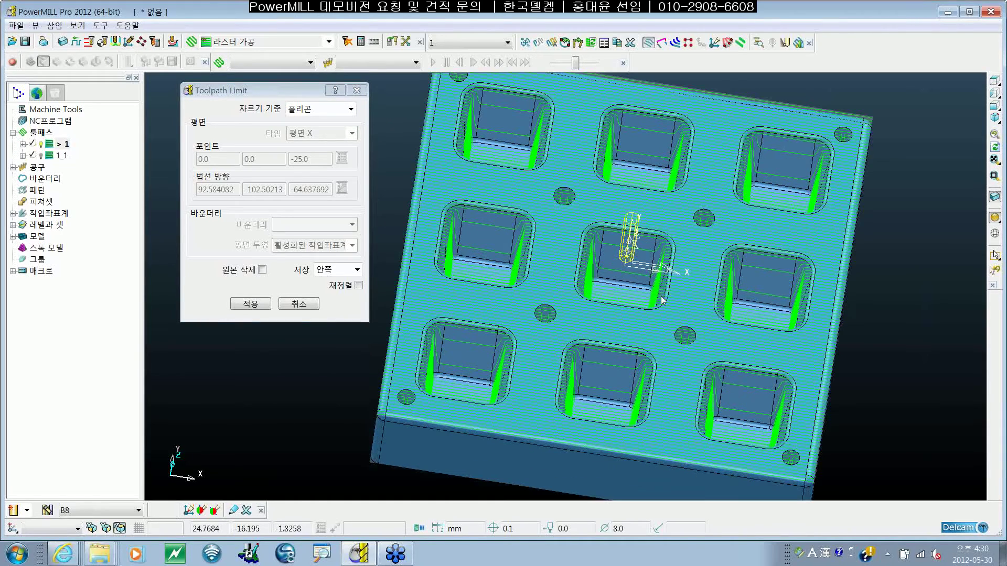
- Outline a six-sided limiting polygon around the block's central pocket
middle_click_drag(660, 296, 622, 179, "shift")
scroll(705, 308, "up", 2)
left_click(622, 177)
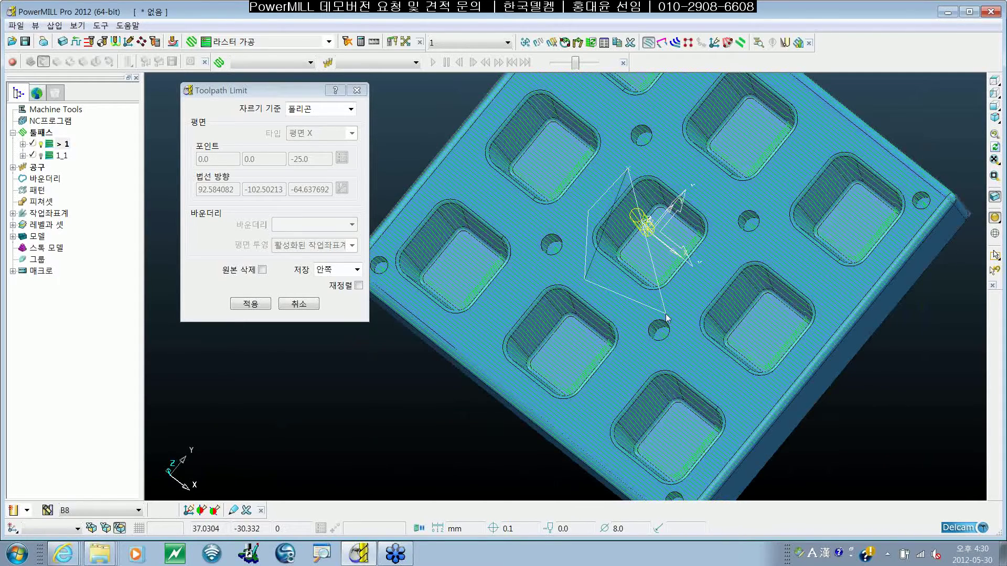
left_click(712, 206)
left_click(681, 165)
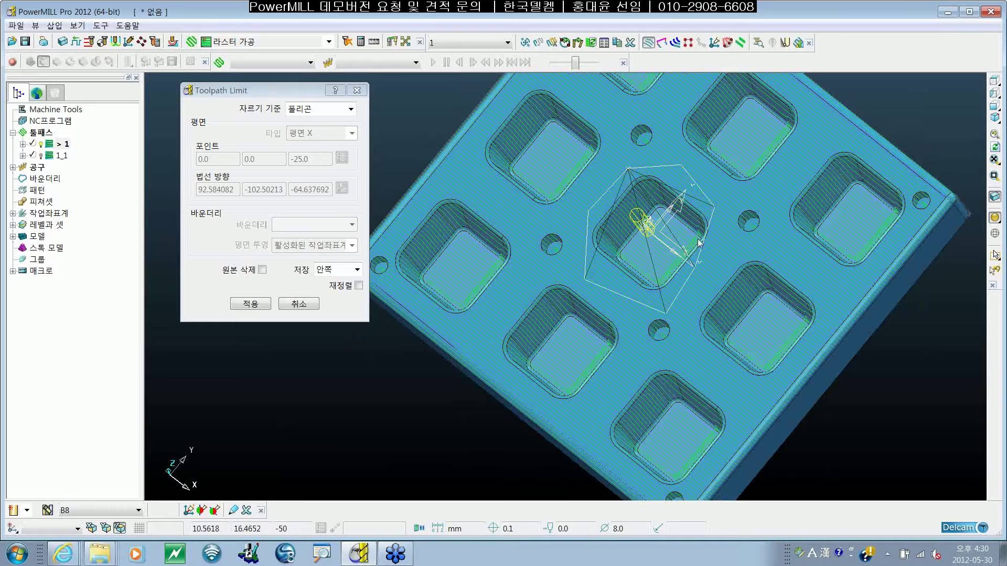
- Apply the polygon limit to toolpath 1, saving the portion inside the polygon
middle_click_drag(571, 266, 534, 291, "shift")
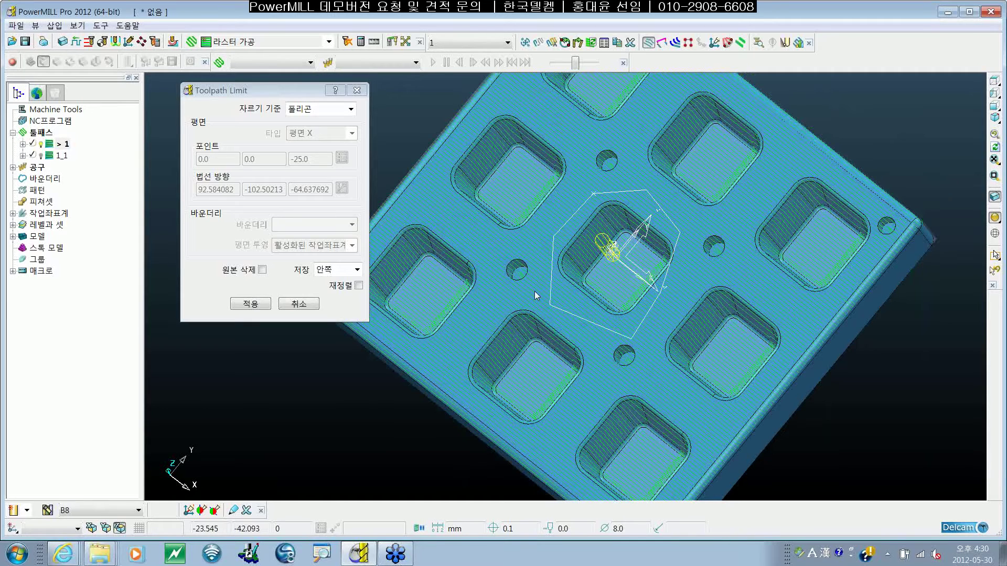
left_click(251, 304)
middle_click_drag(656, 265, 598, 263, "shift")
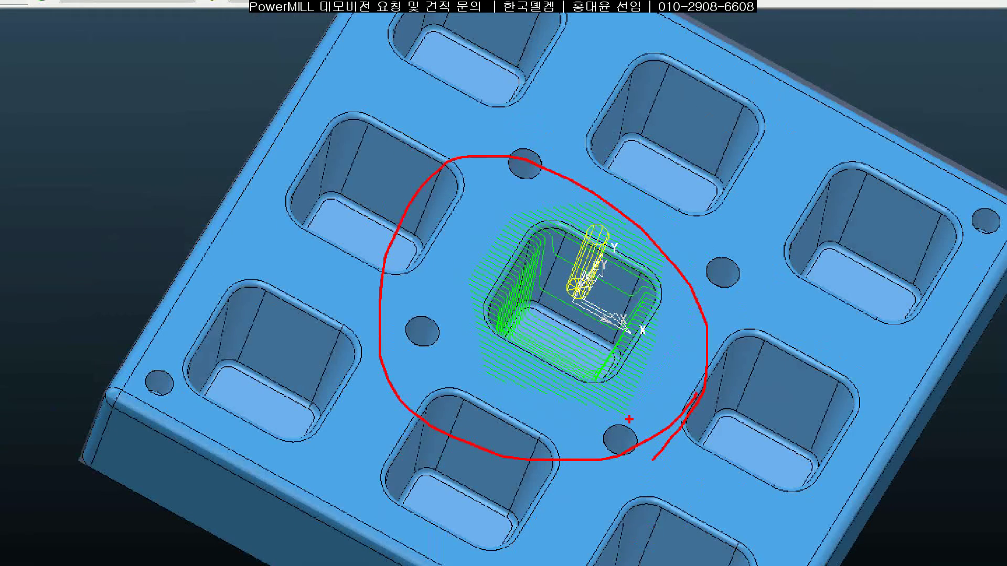
key("Escape")
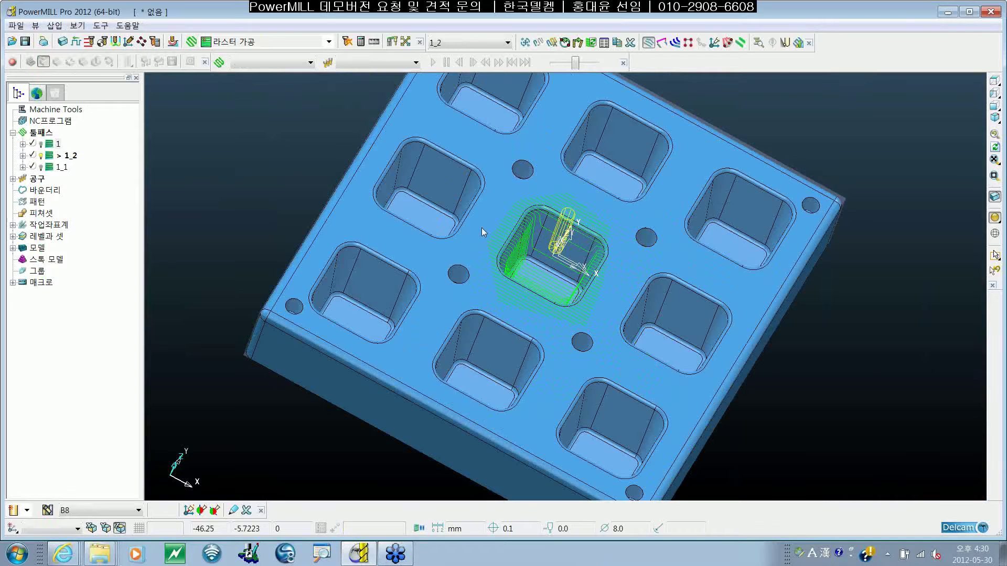
- Deactivate the polygon-trimmed toolpath 1_2
mouse_move(481, 228)
middle_mouse_down("shift")
mouse_move(471, 263)
mouse_move(630, 329)
mouse_move(614, 347)
middle_mouse_up("shift")
double_click(63, 156)
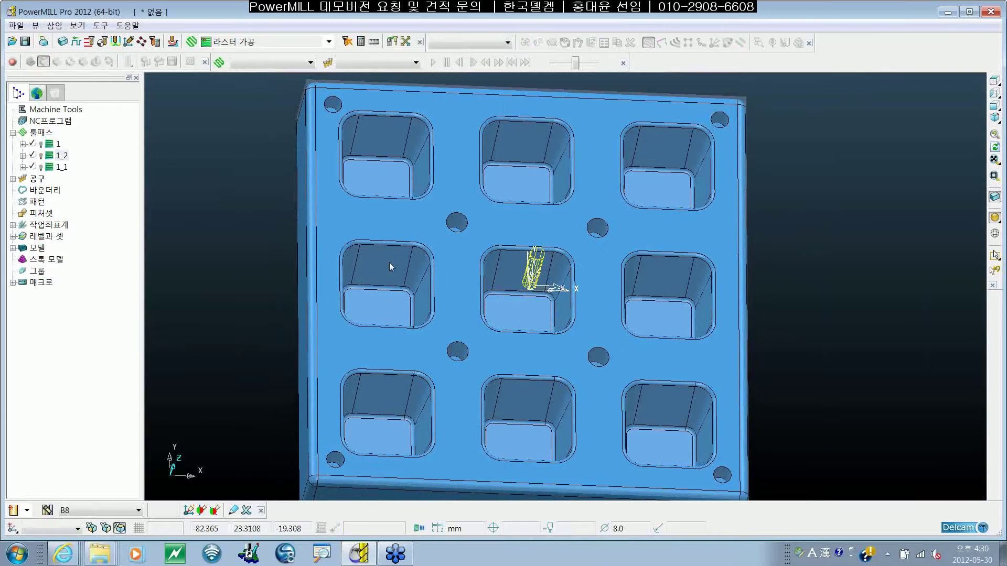
middle_click_drag(431, 272, 436, 276, "shift")
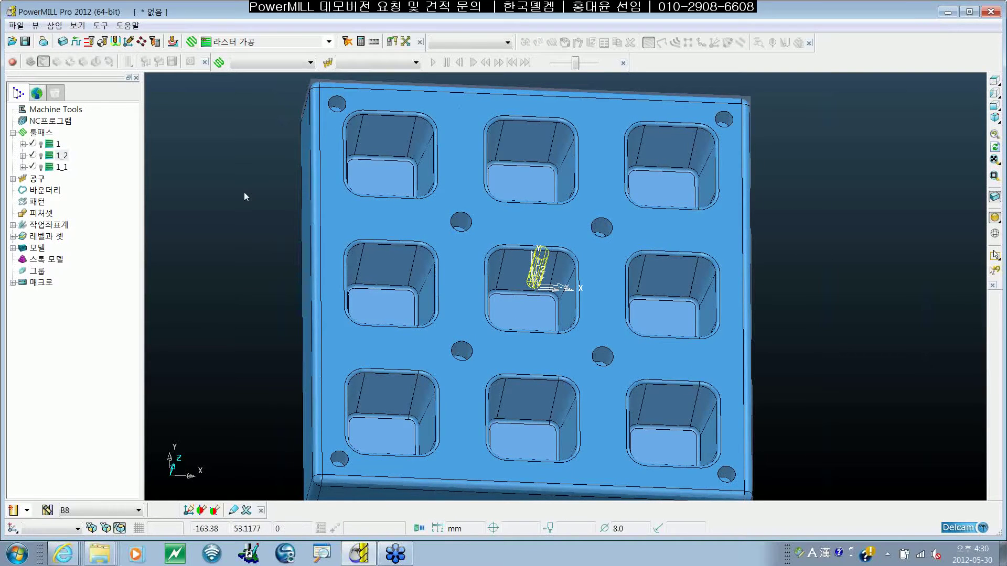
- Activate toolpath 1 to examine its coverage of the whole block, and deactivate it again
double_click(50, 145)
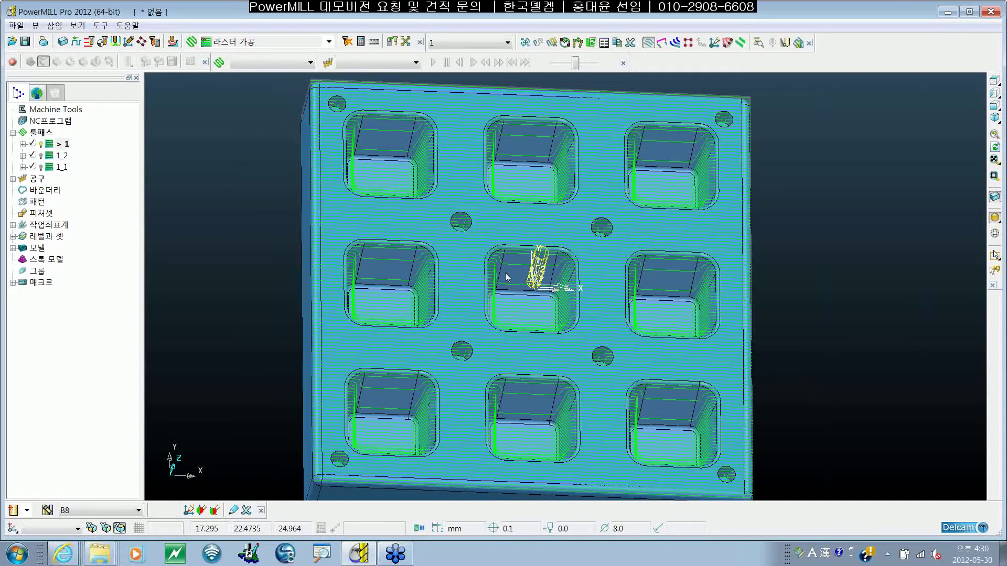
middle_click_drag(509, 275, 525, 273, "shift")
middle_click_drag(667, 339, 652, 331, "shift")
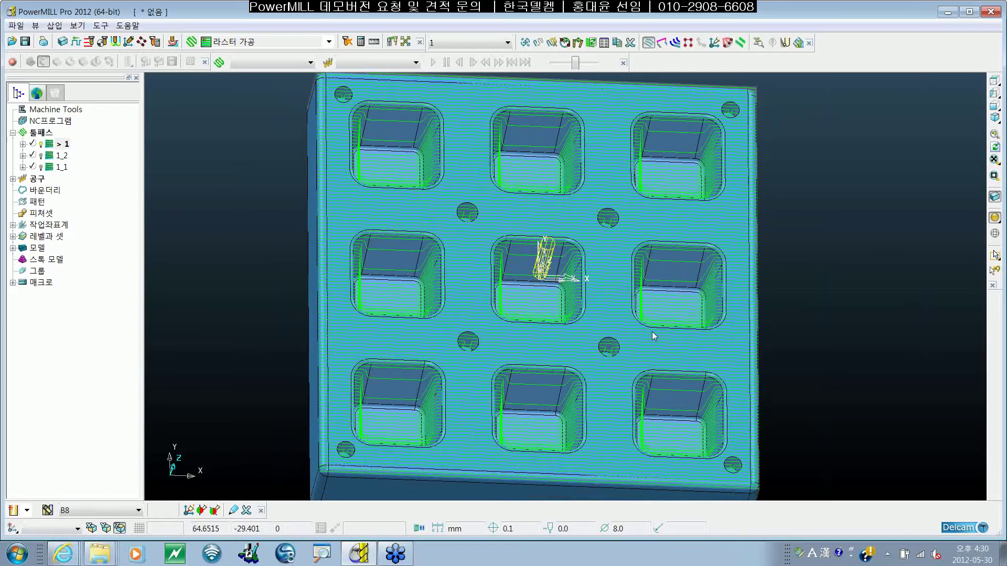
left_click(48, 145)
double_click(47, 144)
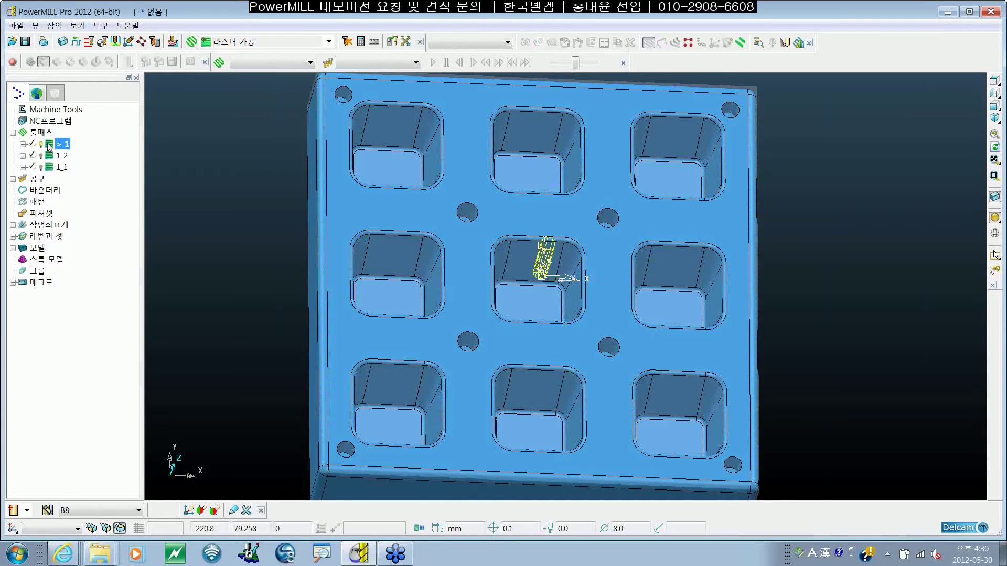
- View the block from above and select its flat top surface
key("ctrl+5")
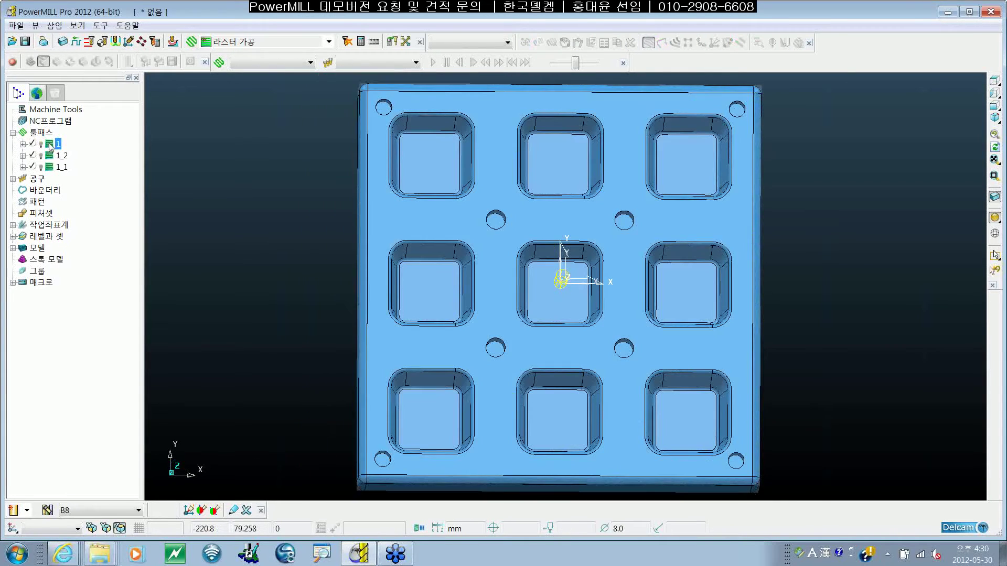
middle_click_drag(636, 391, 612, 394, "shift")
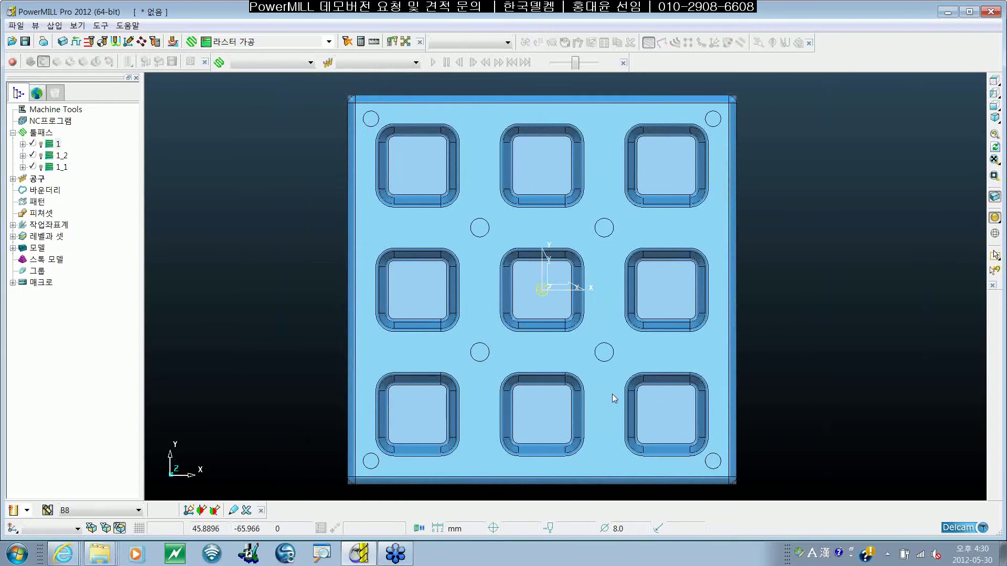
left_click(412, 228)
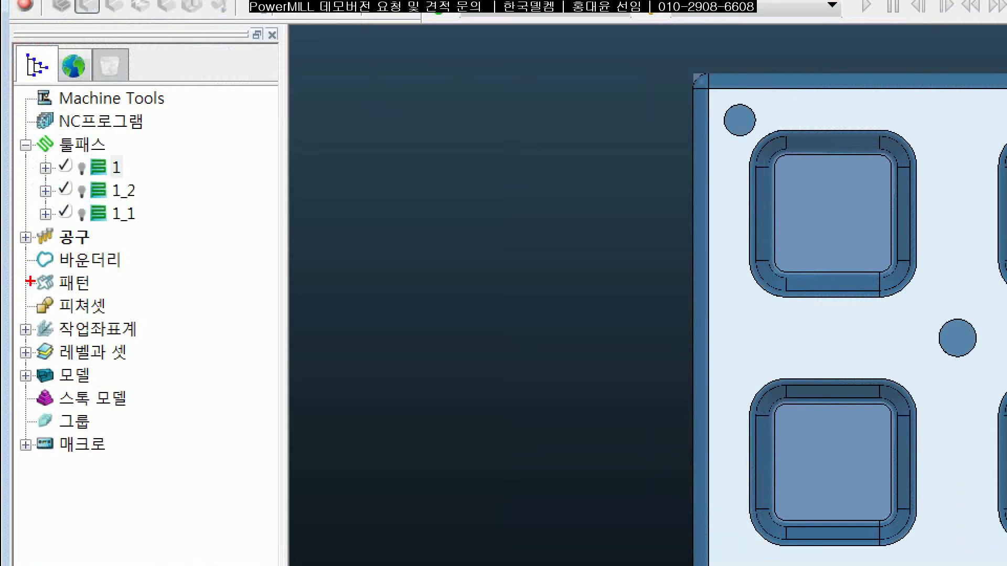
left_click_drag(14, 219, 102, 218)
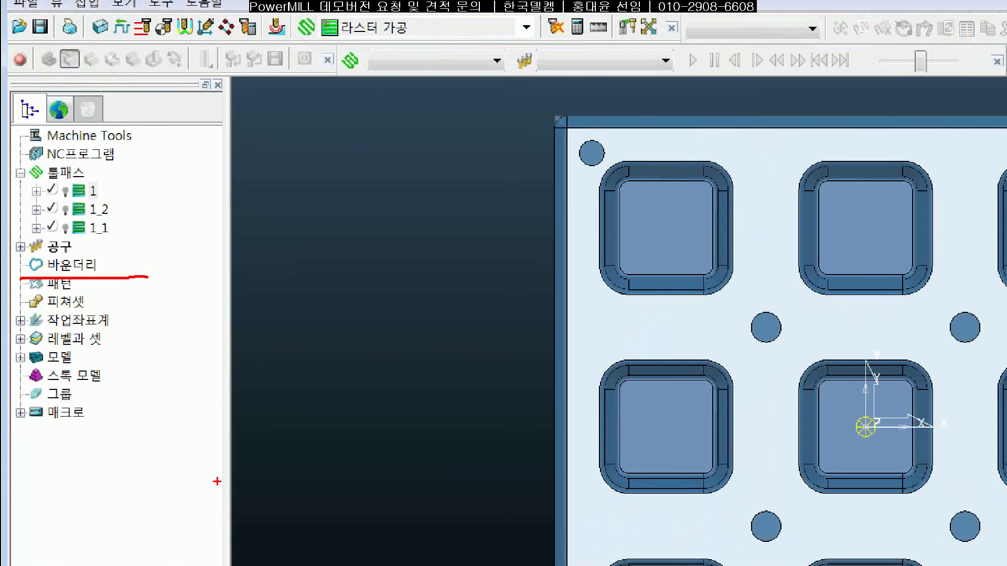
- Create a user-defined boundary (사용자 정의) from the selected model surface and accept it
right_click(82, 271)
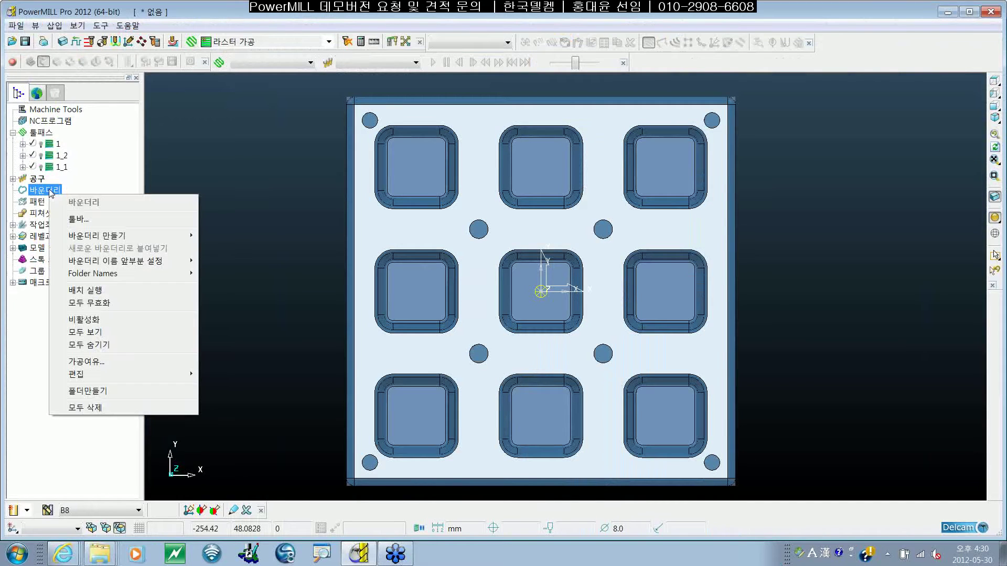
mouse_move(152, 237)
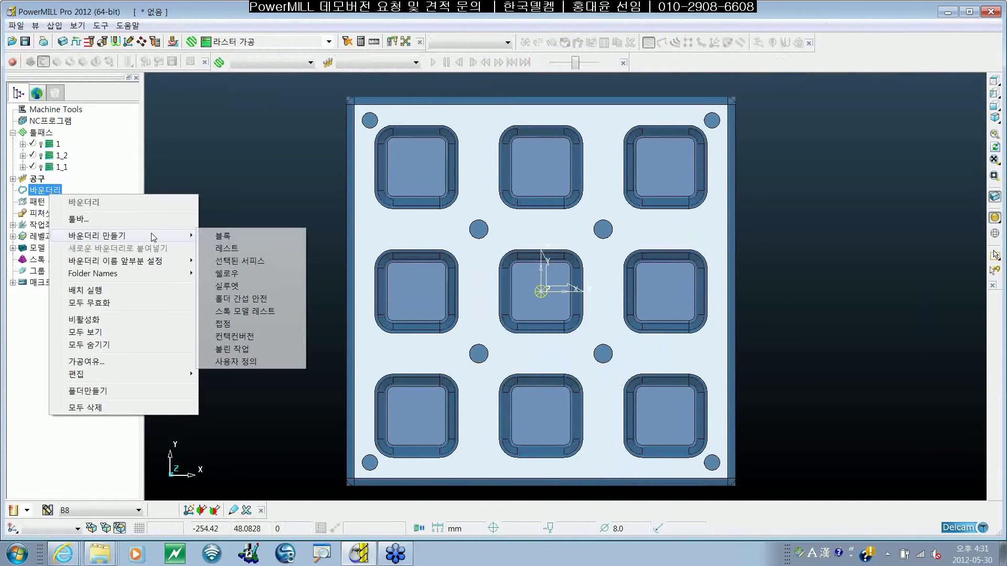
left_click(261, 362)
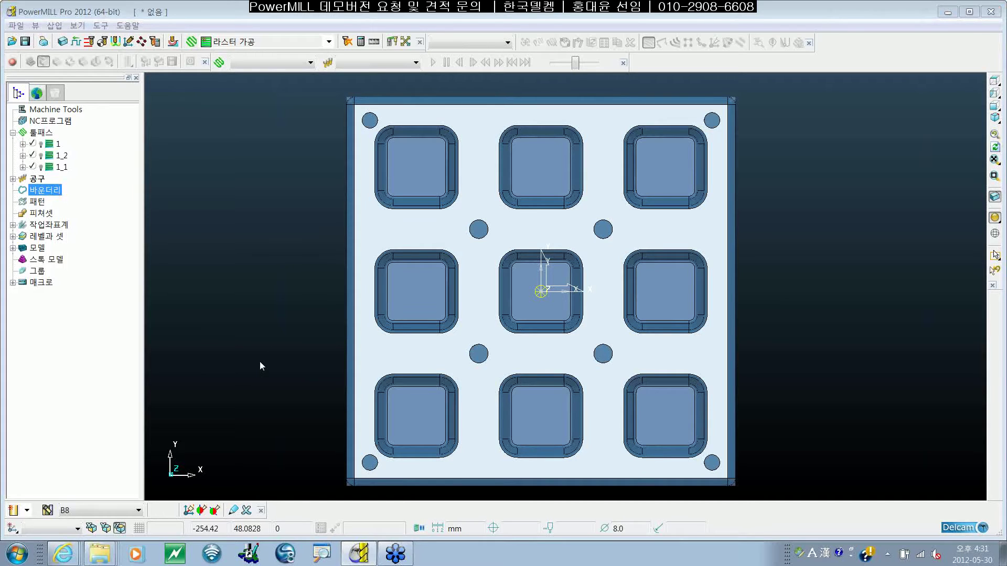
left_click(350, 258)
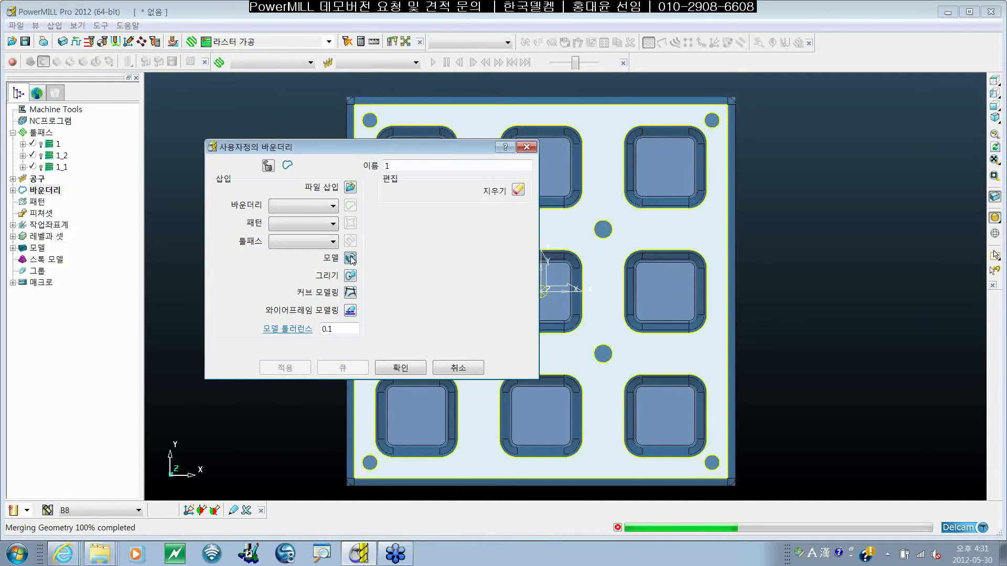
left_click(411, 369)
- Hide the shaded model and block to examine the boundary outlines, and display the model and block again
left_click(994, 219)
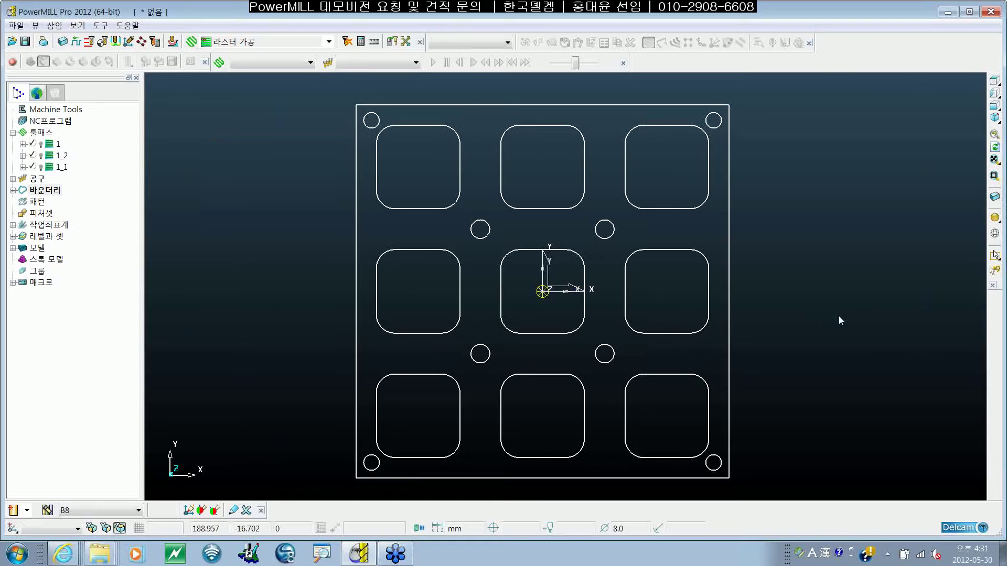
middle_click_drag(838, 315, 860, 304, "shift")
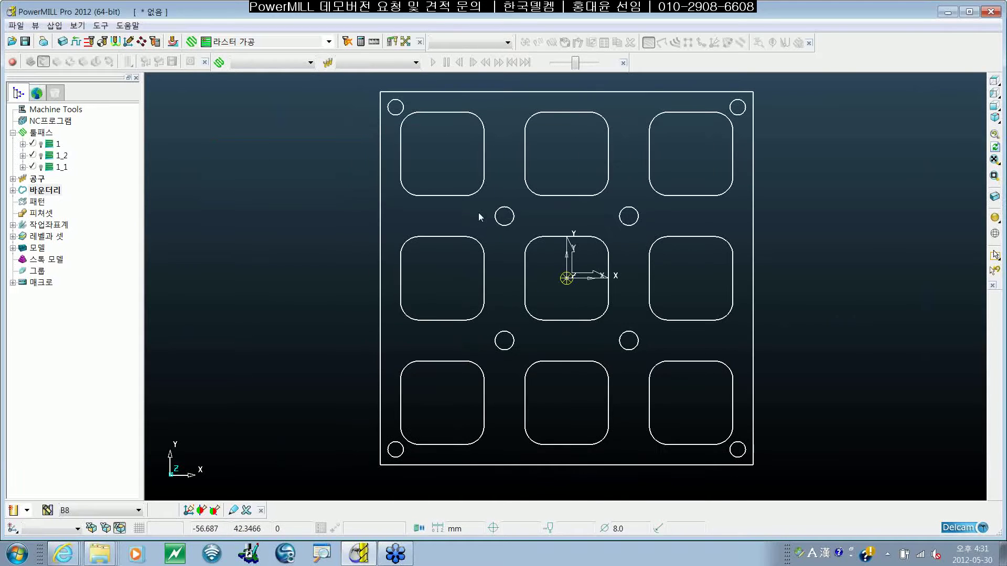
mouse_move(479, 212)
left_mouse_down()
mouse_move(522, 219)
mouse_move(478, 216)
left_mouse_up()
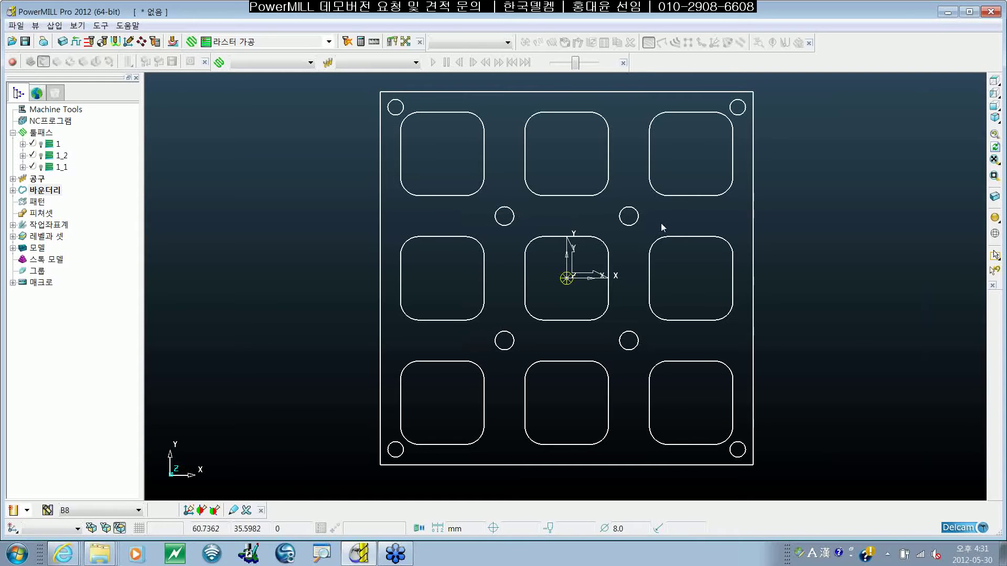
left_click(997, 220)
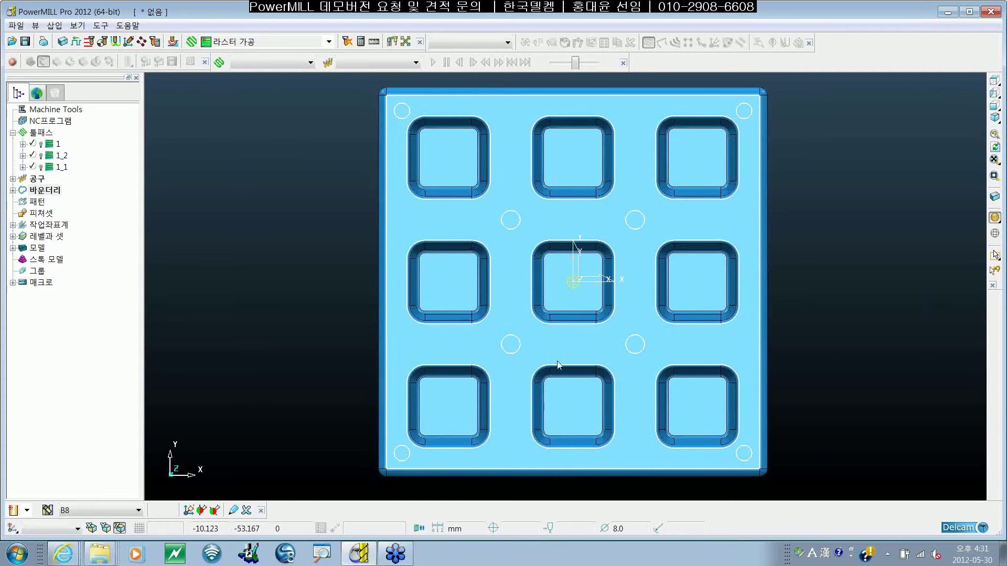
middle_click_drag(559, 366, 728, 339)
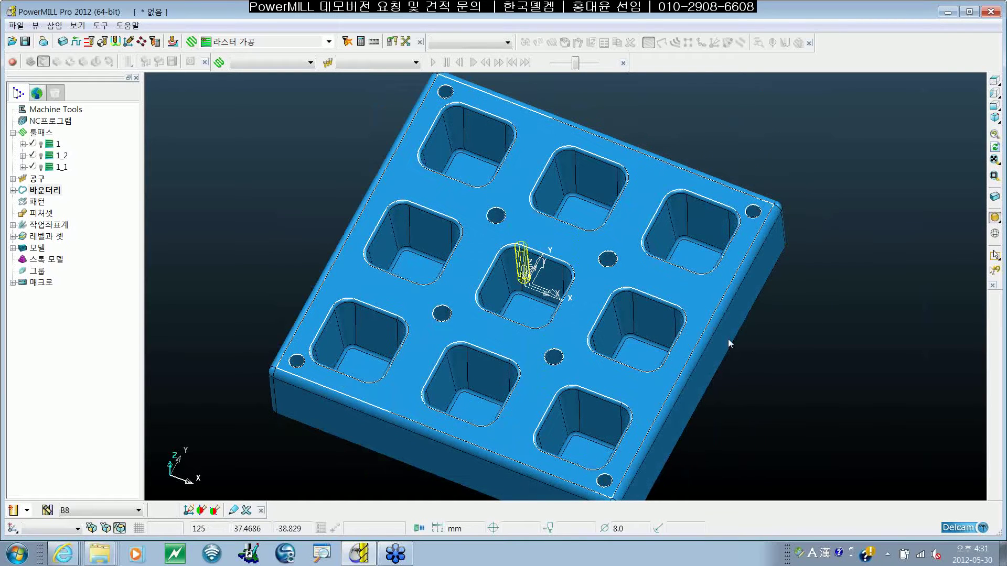
left_click(995, 197)
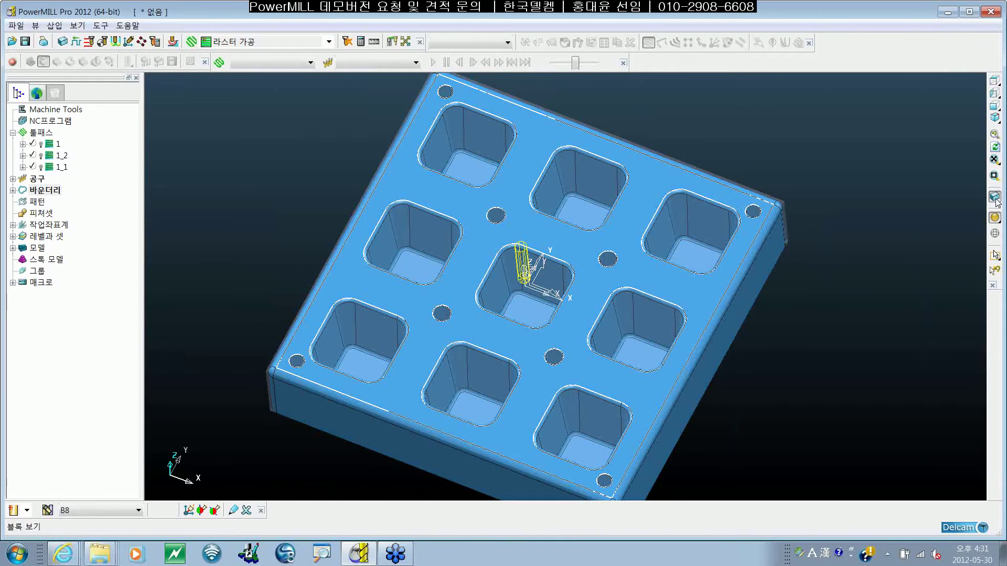
- View the block from above and hide the block and model shading to inspect the boundary around the pockets and holes, restoring the shading at the end
middle_click_drag(782, 358, 971, 177)
left_click(995, 81)
left_click(995, 197)
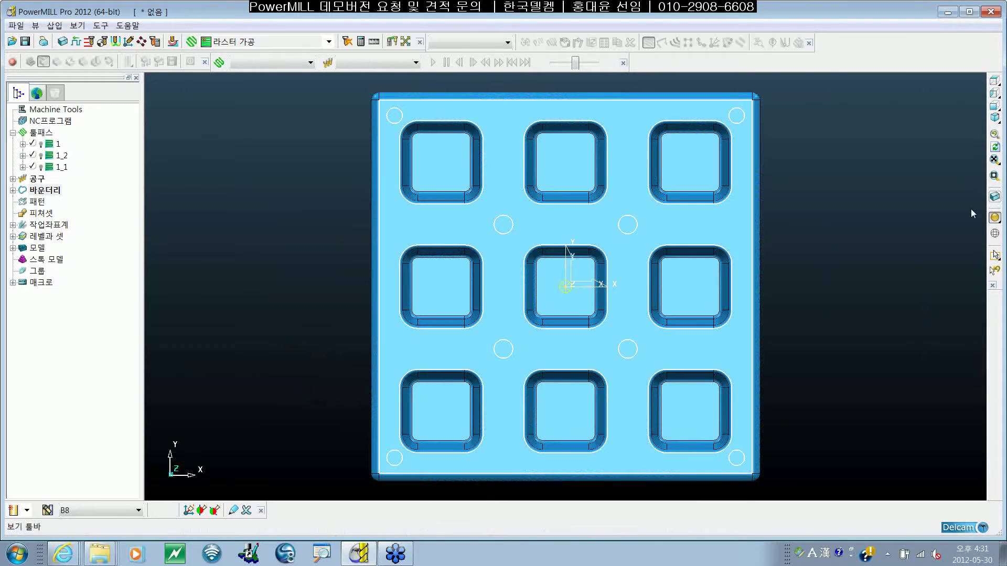
left_click(995, 217)
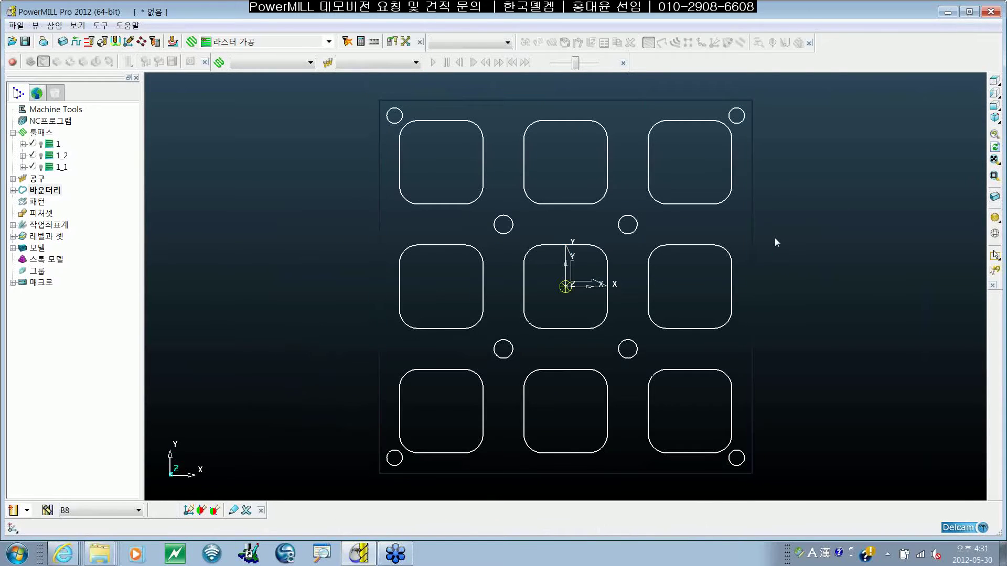
middle_click_drag(820, 279, 821, 272, "shift")
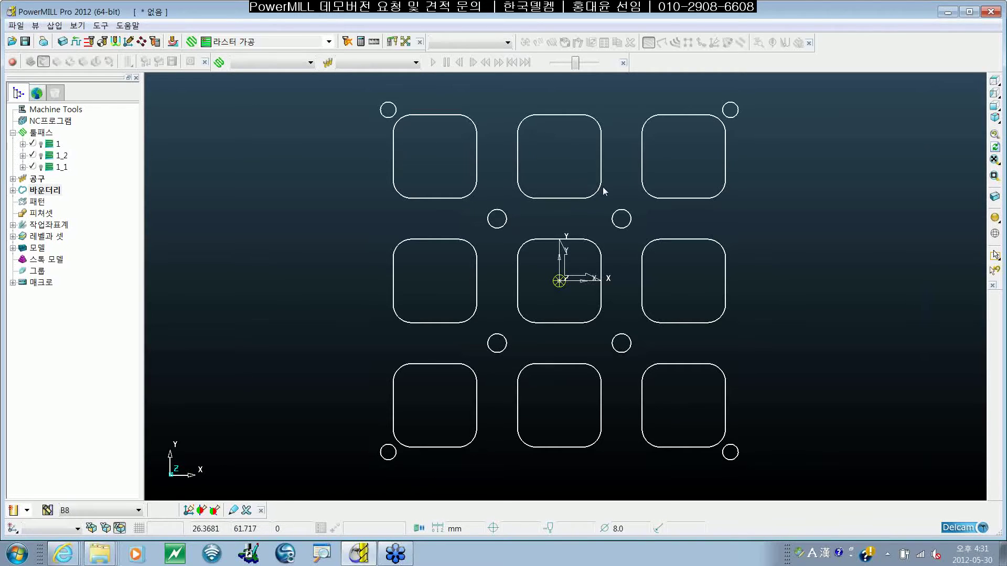
left_click(994, 218)
mouse_move(632, 314)
middle_mouse_down("shift")
mouse_move(631, 353)
mouse_move(551, 316)
mouse_move(679, 317)
middle_mouse_up("shift")
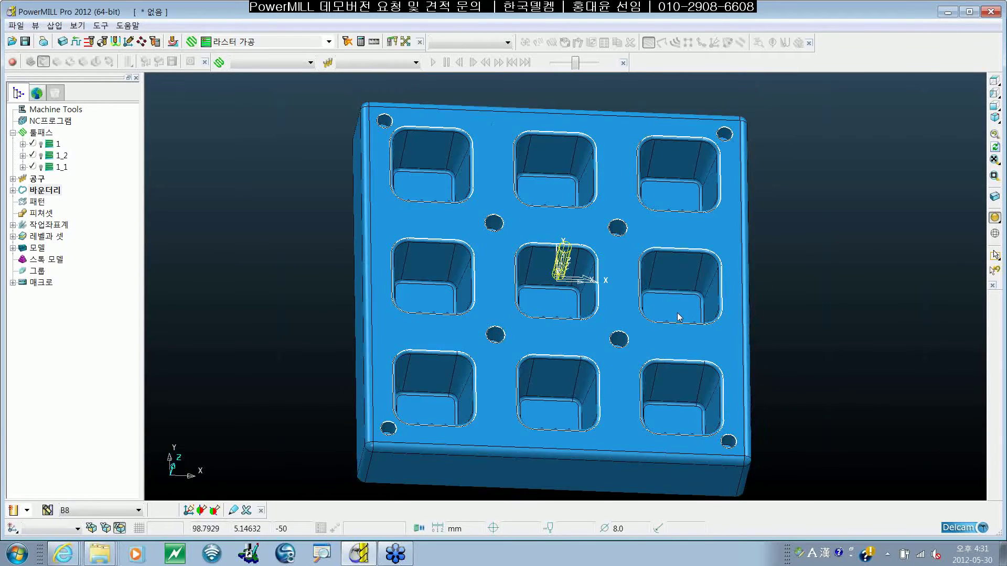
- Activate toolpath 1 and set its Toolpath Limit to trim by boundary (바운더리)
double_click(48, 144)
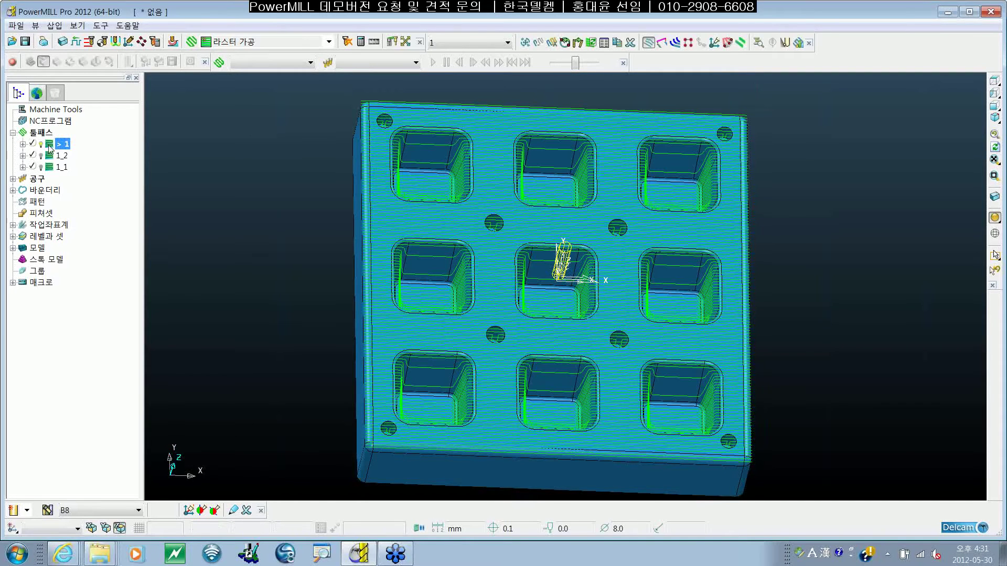
middle_click_drag(692, 236, 676, 241, "shift")
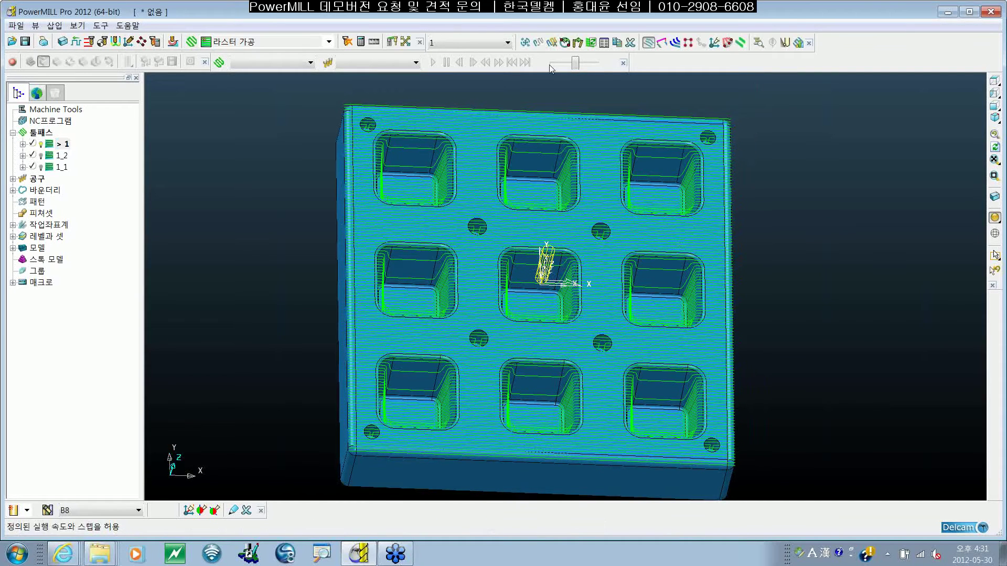
left_click(545, 48)
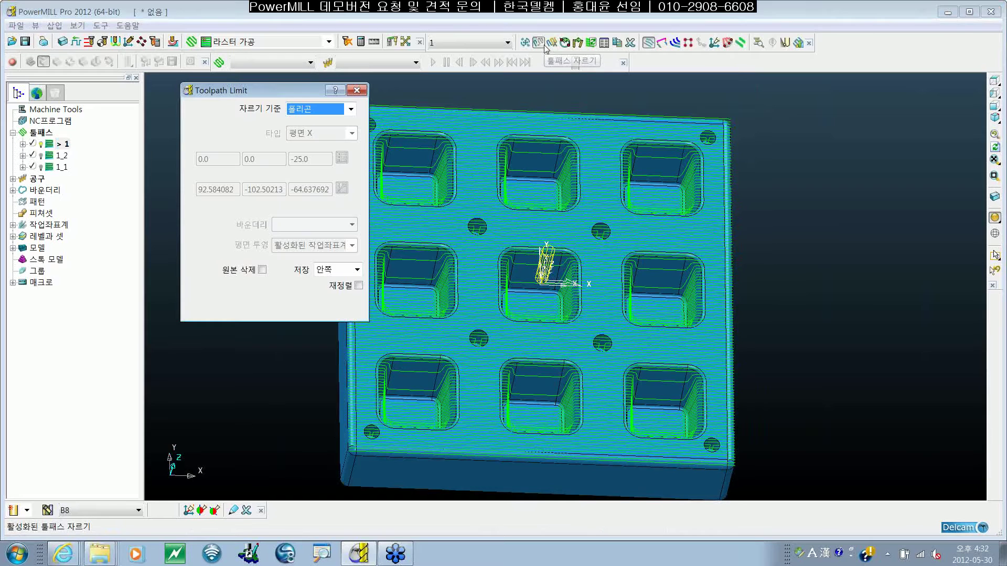
left_click(351, 109)
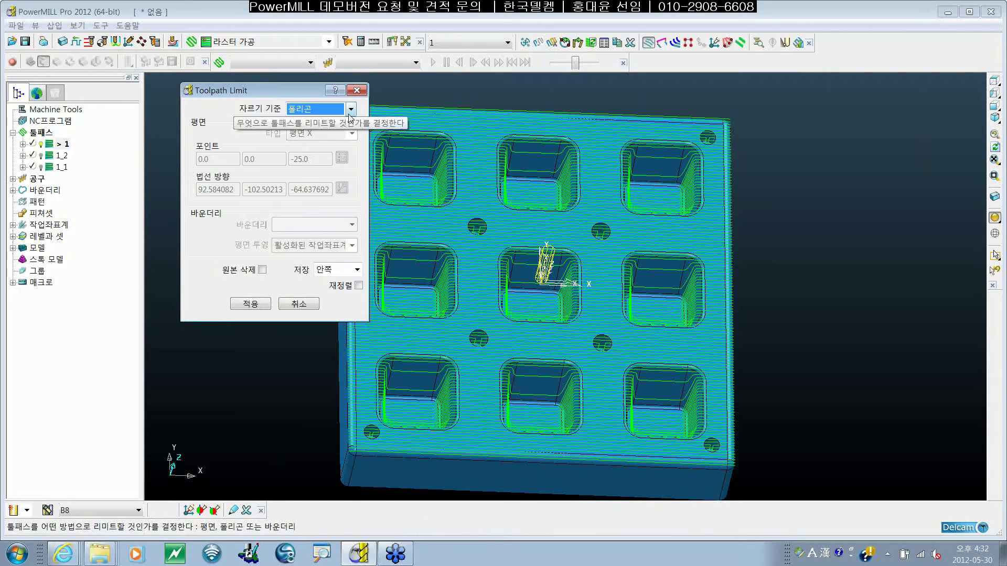
left_click(315, 126)
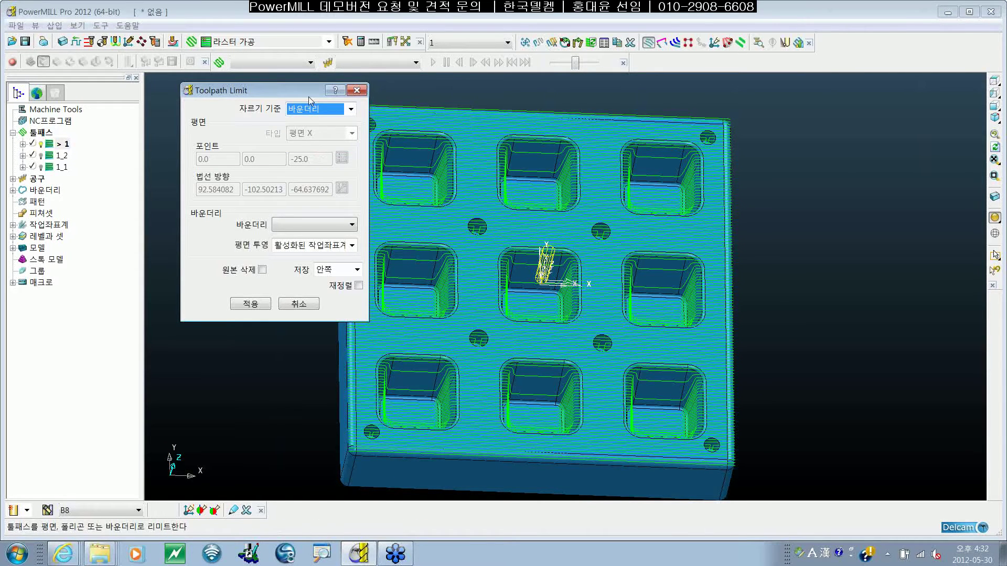
- Trim the toolpath with boundary 1, keeping the outside portion (바깥쪽), and close the Toolpath Limit settings
left_click_drag(309, 92, 295, 93)
left_click(338, 229)
left_click(282, 243)
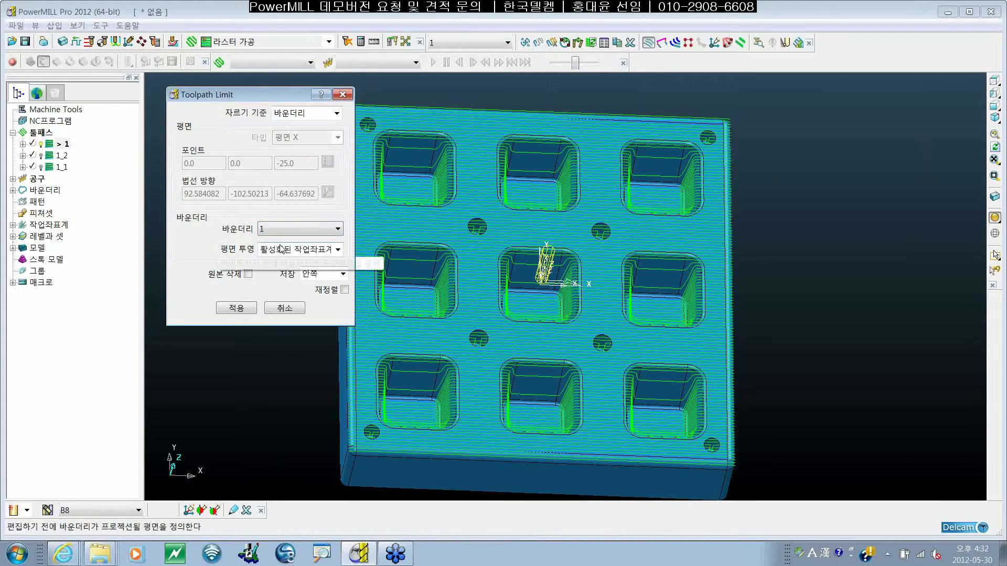
left_click(342, 275)
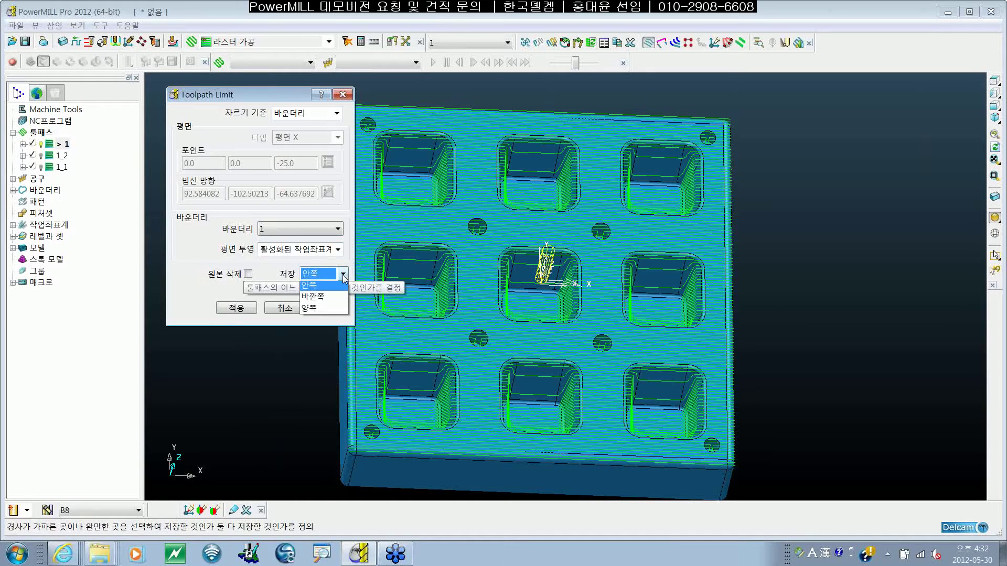
left_click(313, 297)
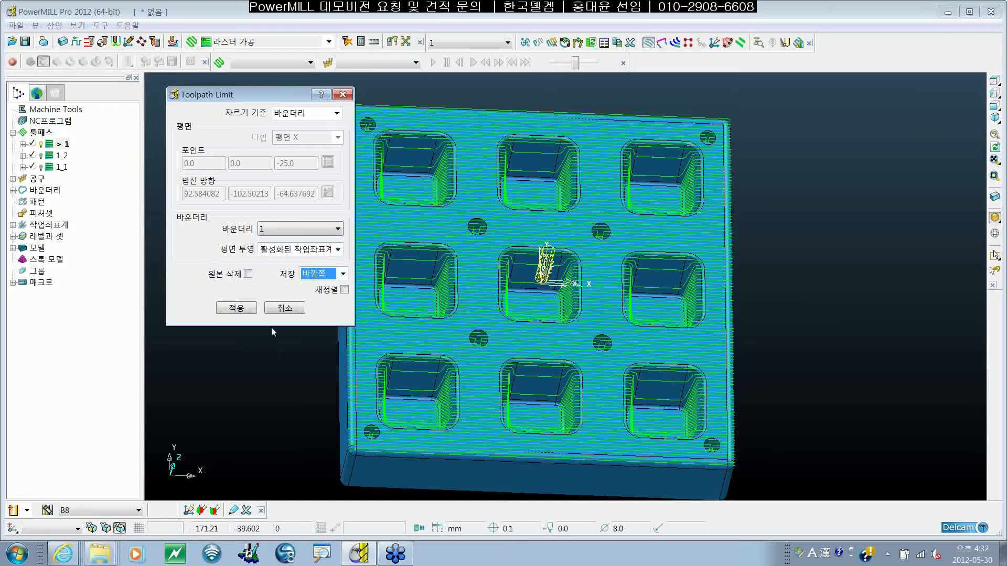
left_click(247, 308)
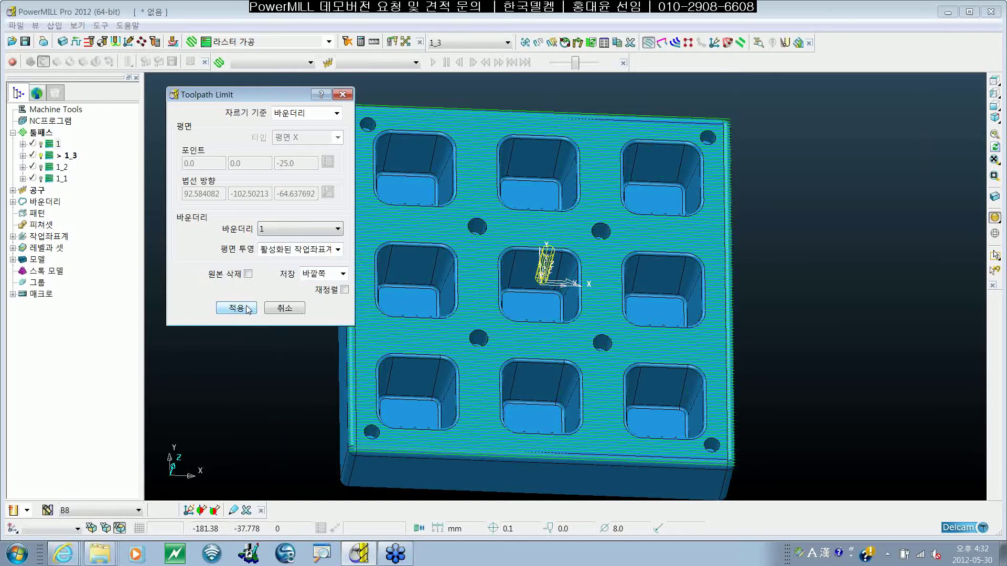
left_click(284, 309)
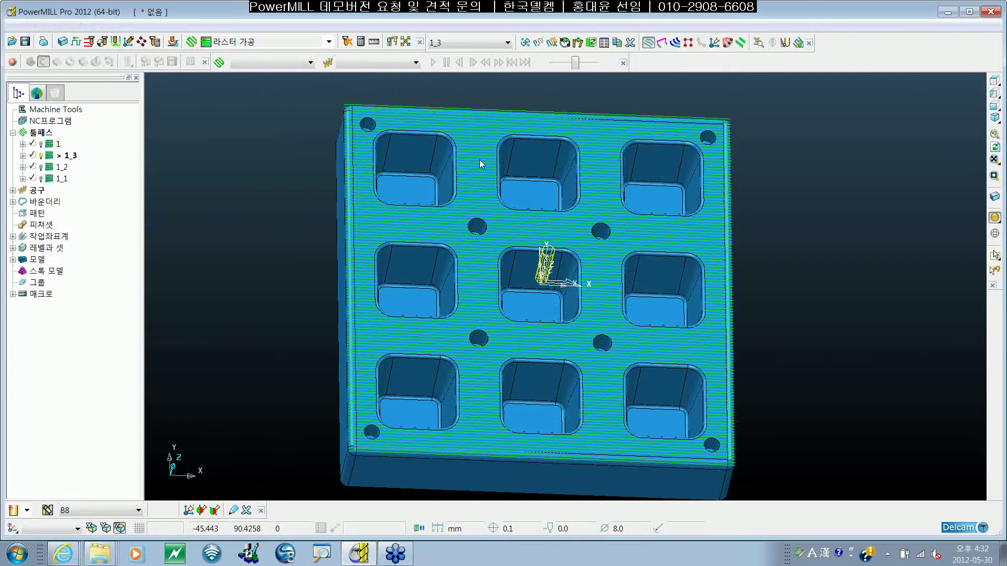
- Inspect the boundary-trimmed toolpath around the pockets and delete all toolpaths from the project
middle_click_drag(563, 172, 622, 333)
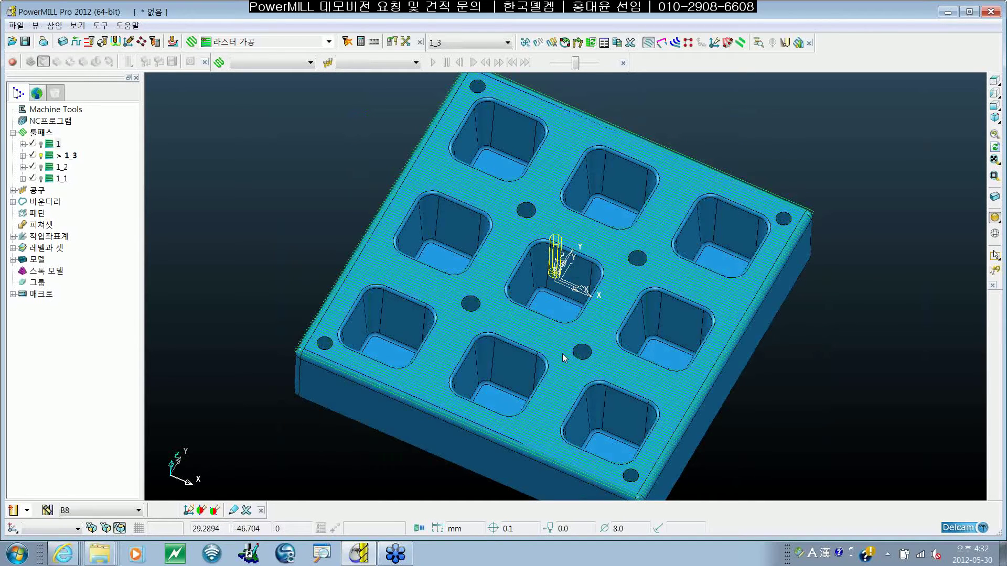
middle_click_drag(559, 355, 511, 339, "shift")
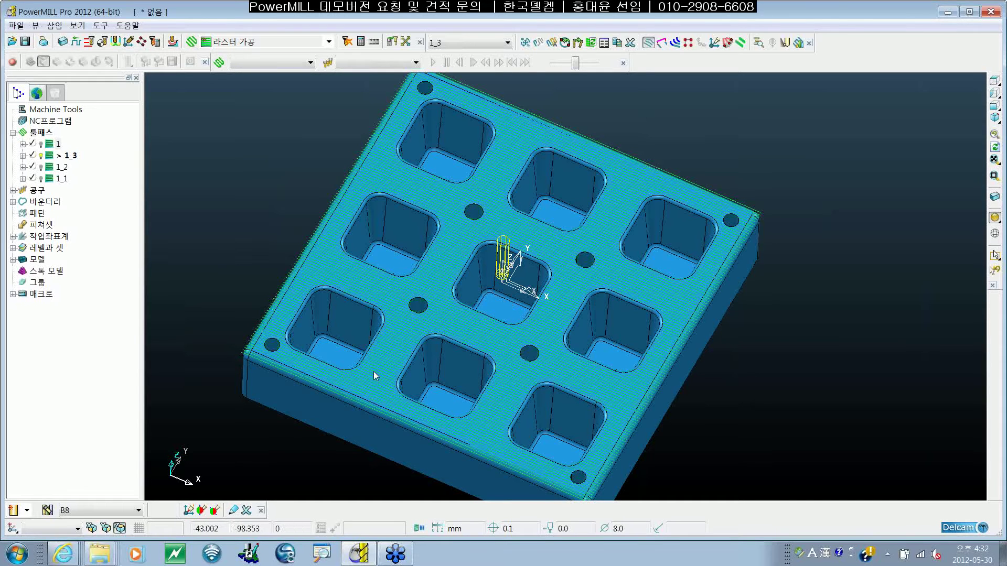
middle_click_drag(377, 376, 597, 317)
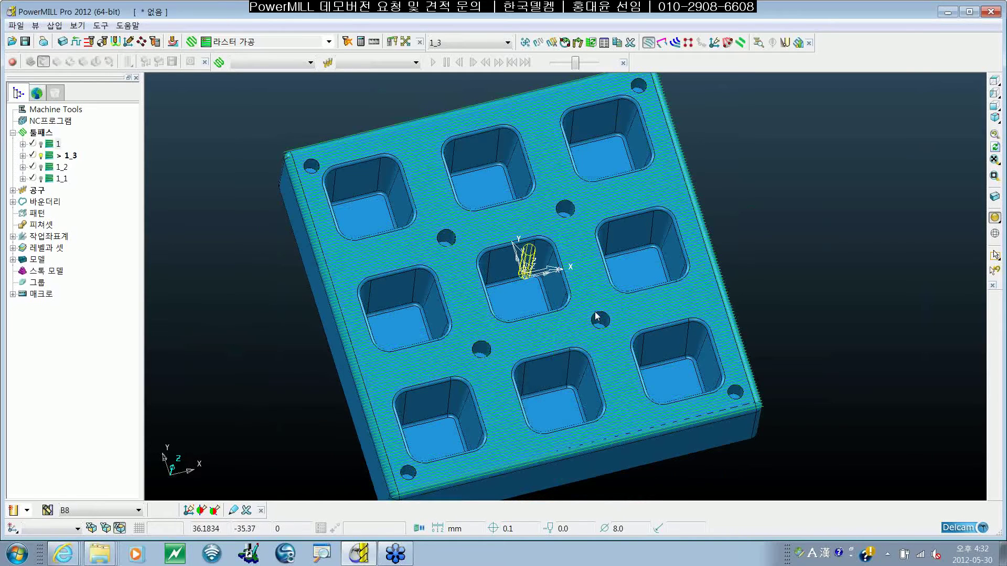
scroll(595, 312, "down", 1)
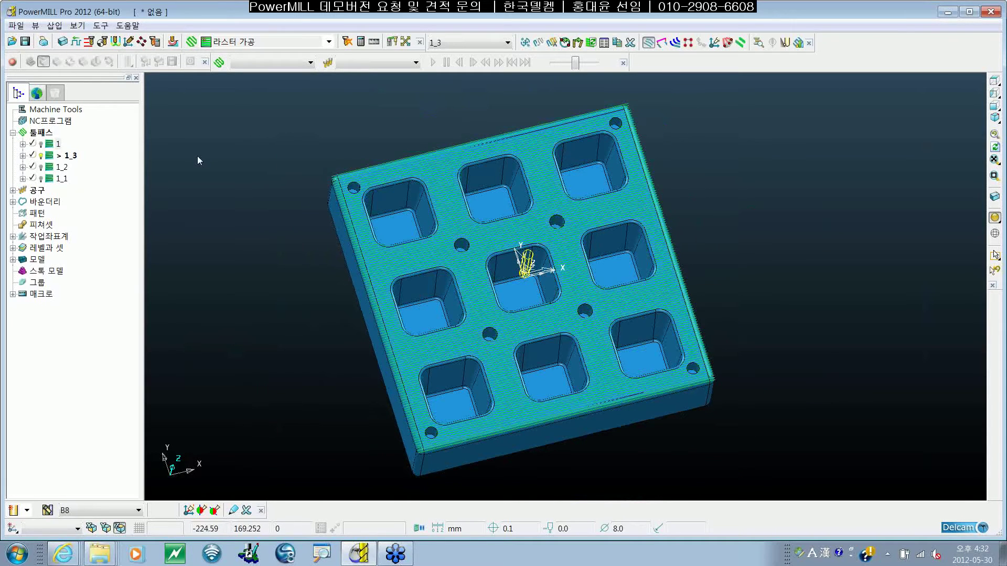
right_click(39, 135)
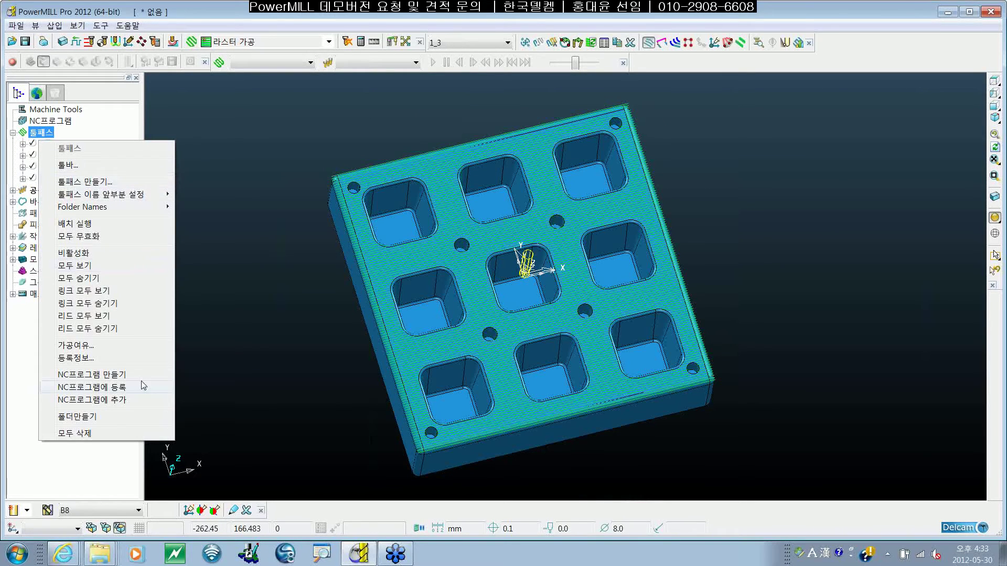
left_click(119, 434)
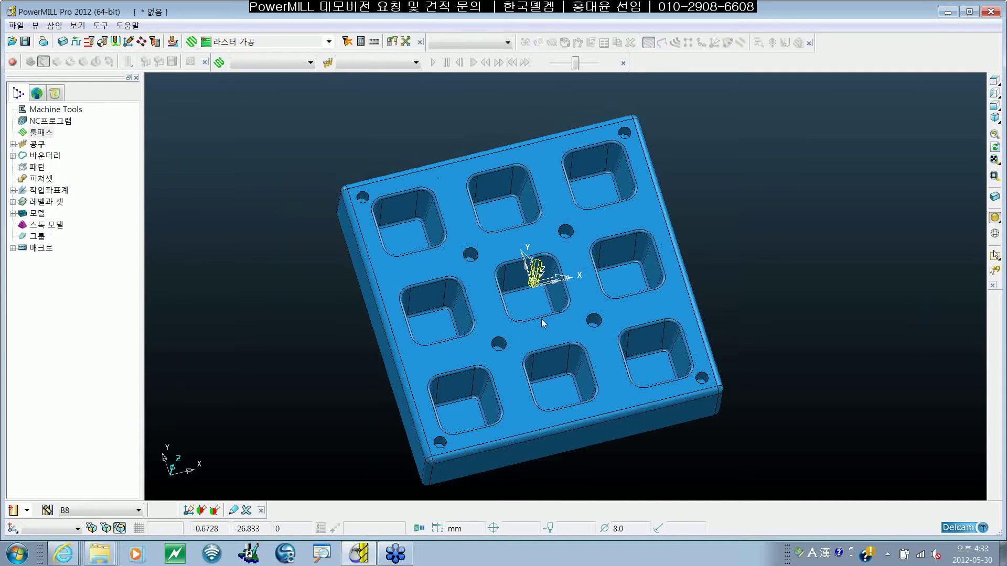
- Create a new ball end mill (볼엔드밀) among the project's tools
middle_click_drag(543, 323, 709, 338)
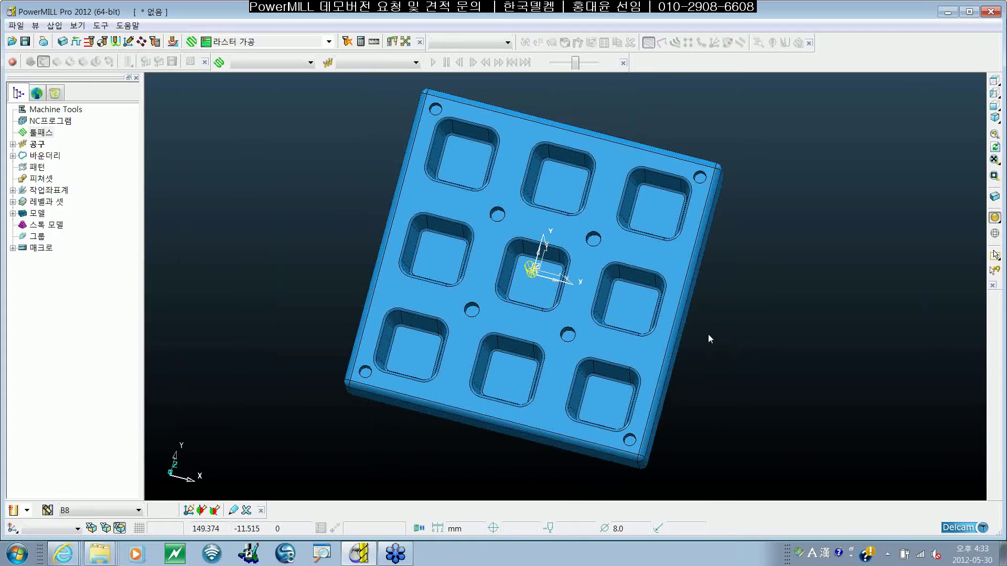
double_click(37, 144)
middle_click_drag(589, 286, 581, 278, "shift")
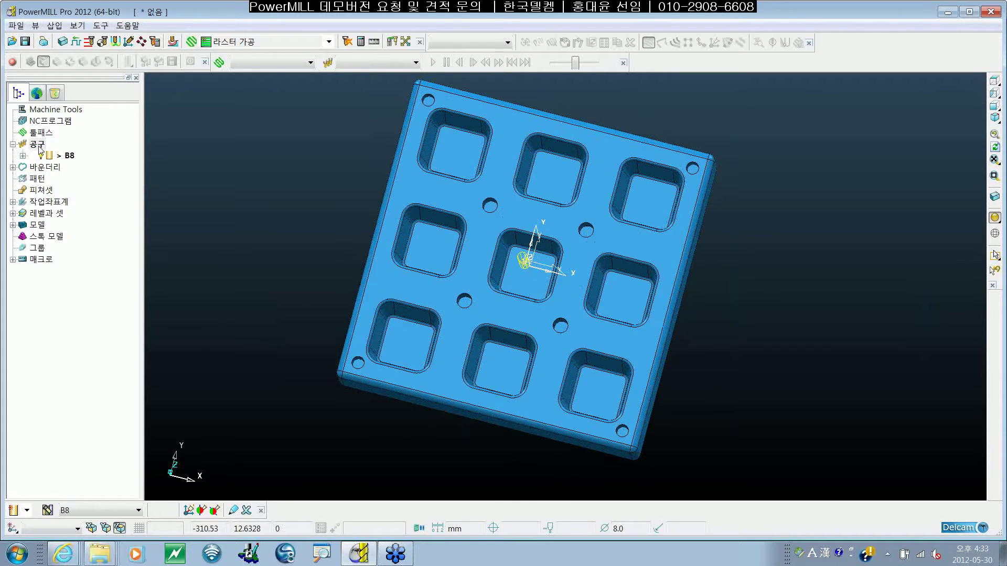
right_click(39, 149)
mouse_move(99, 196)
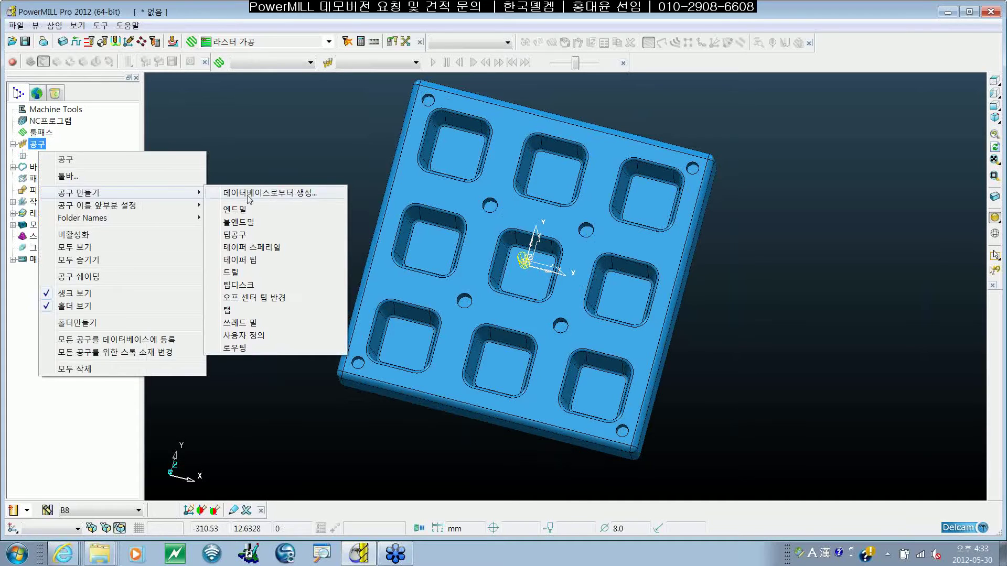
left_click(234, 209)
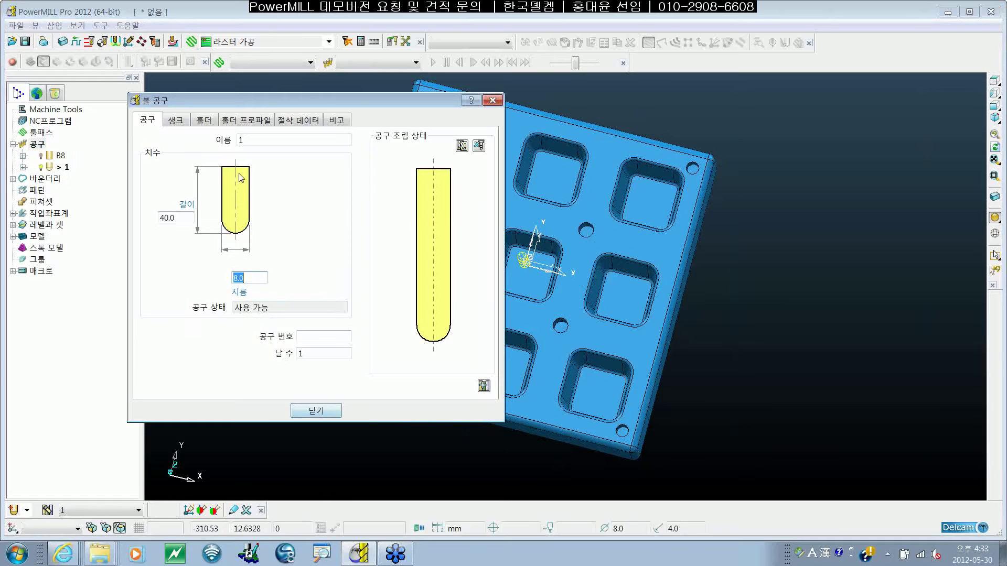
- Try to name the new ball tool B8
left_click_drag(261, 139, 172, 138)
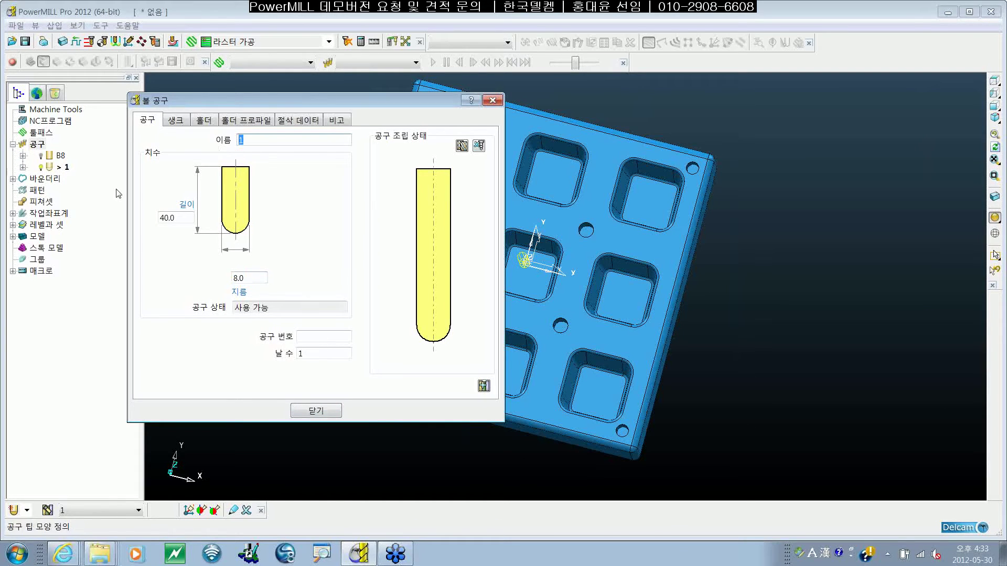
type("d")
key("BackSpace")
type("B8")
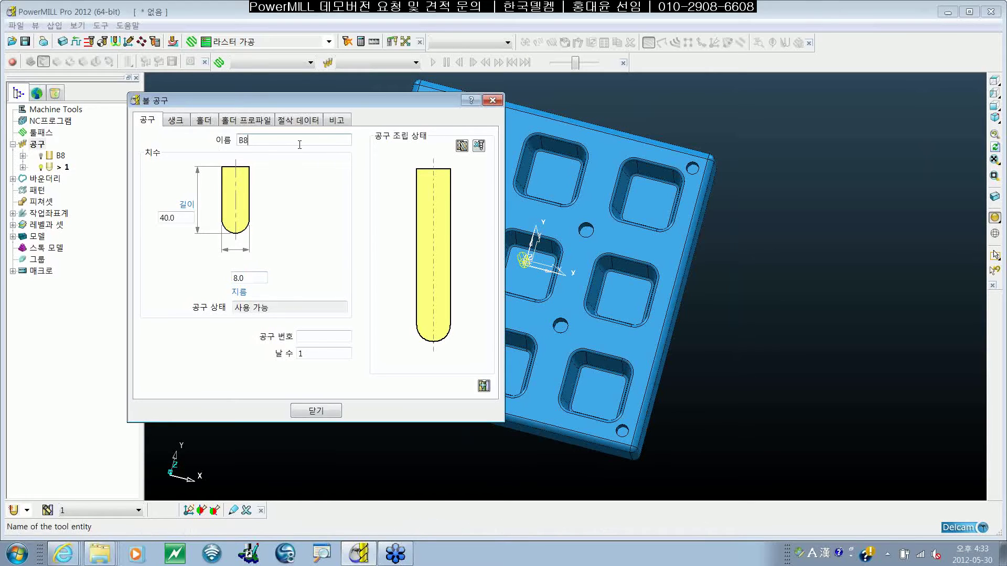
left_click(487, 100)
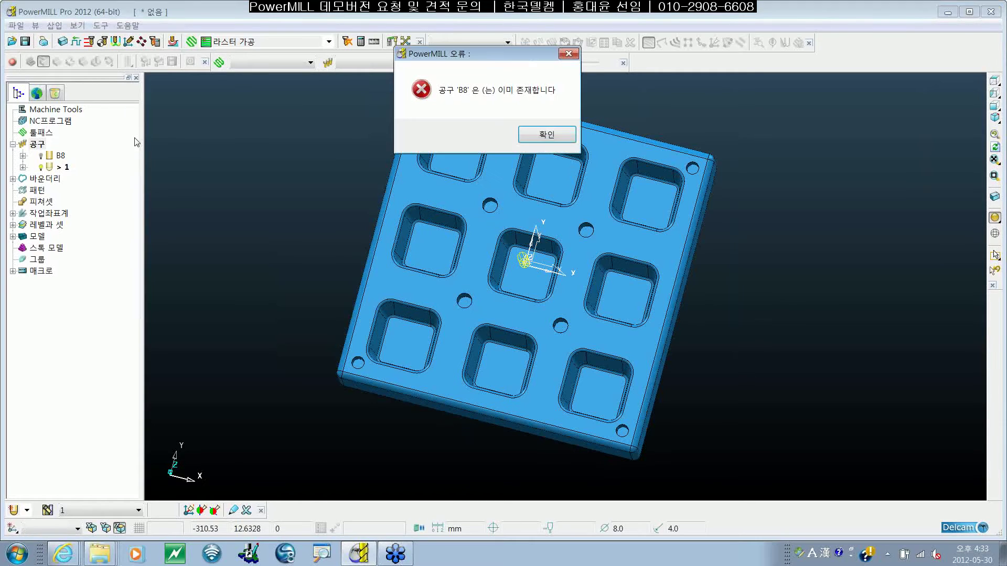
left_click(547, 141)
- Activate the existing tool B8 and rename it f8
double_click(48, 158)
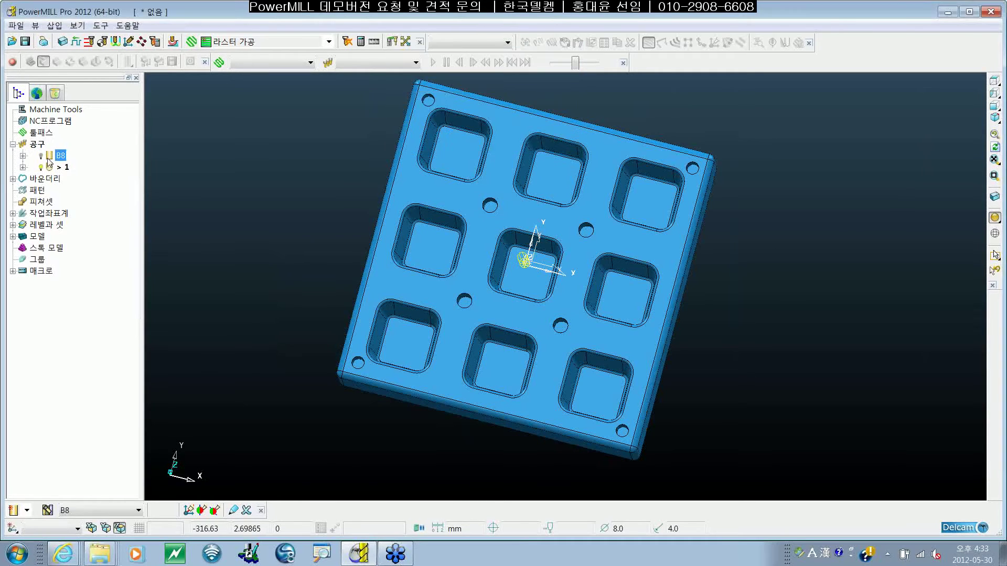
right_click(50, 159)
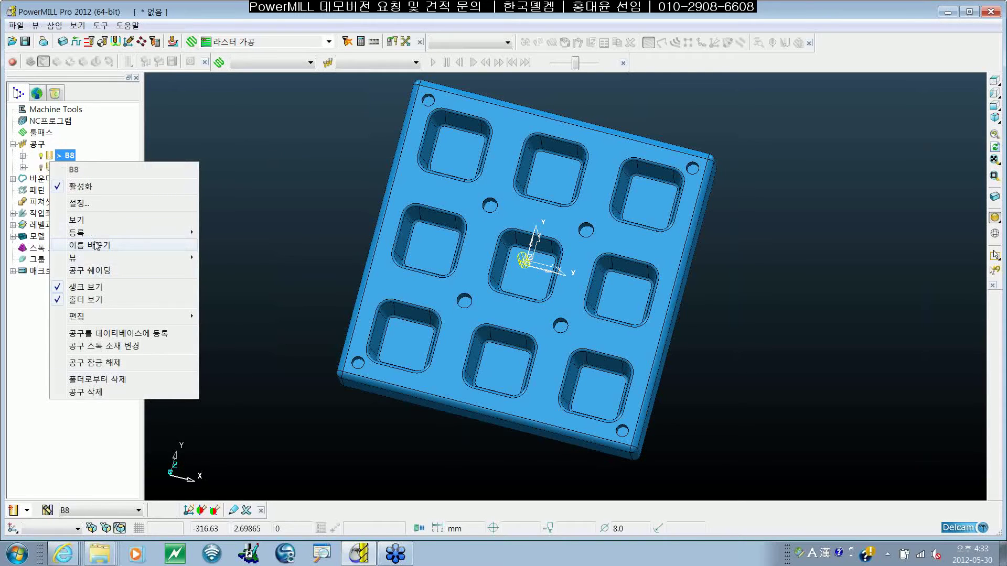
left_click(96, 246)
type("f8")
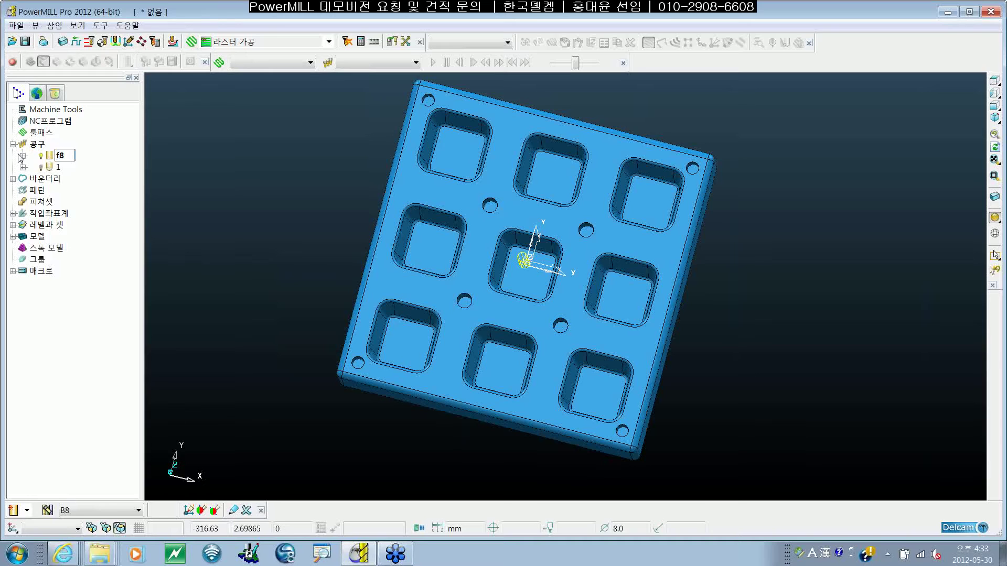
key("Return")
- Activate the new ball end mill and rename it b8 in its settings
double_click(49, 170)
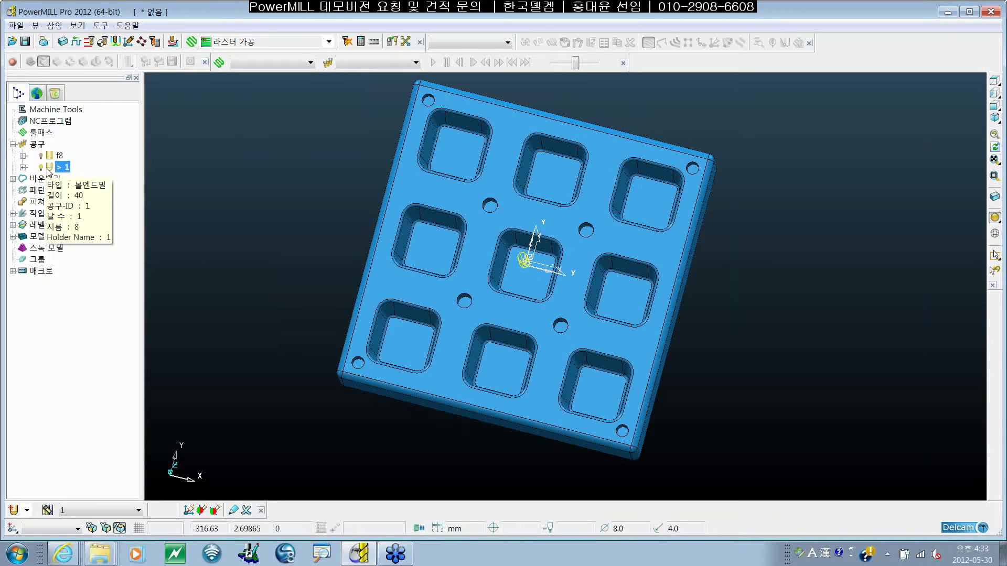
right_click(48, 171)
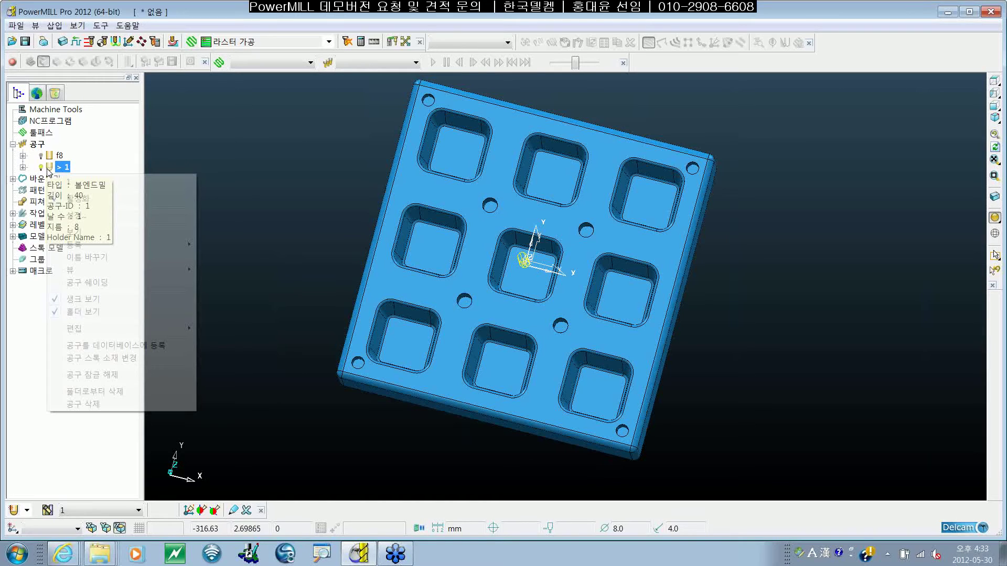
left_click(76, 216)
left_click(265, 138)
key("BackSpace")
type("b8")
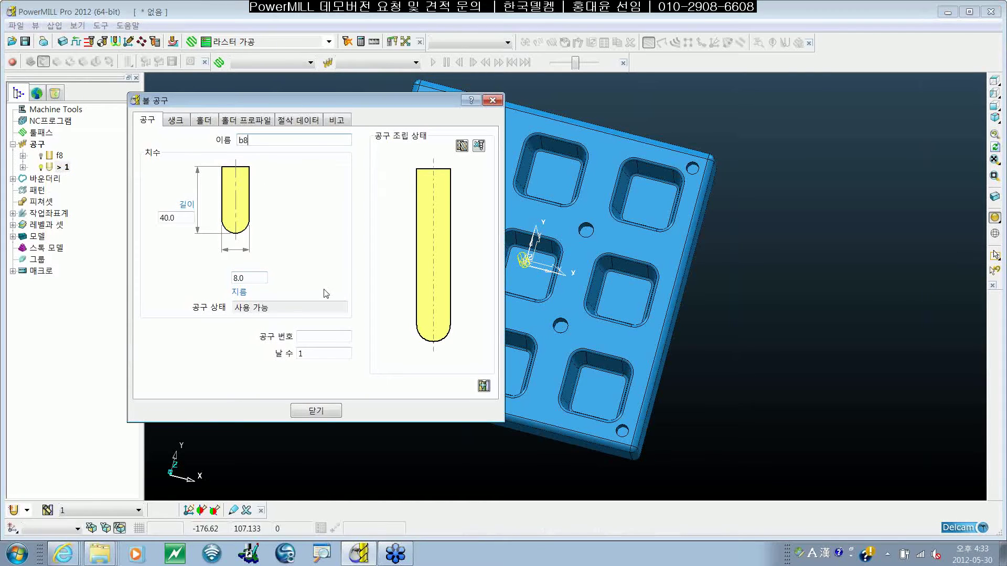
left_click(316, 411)
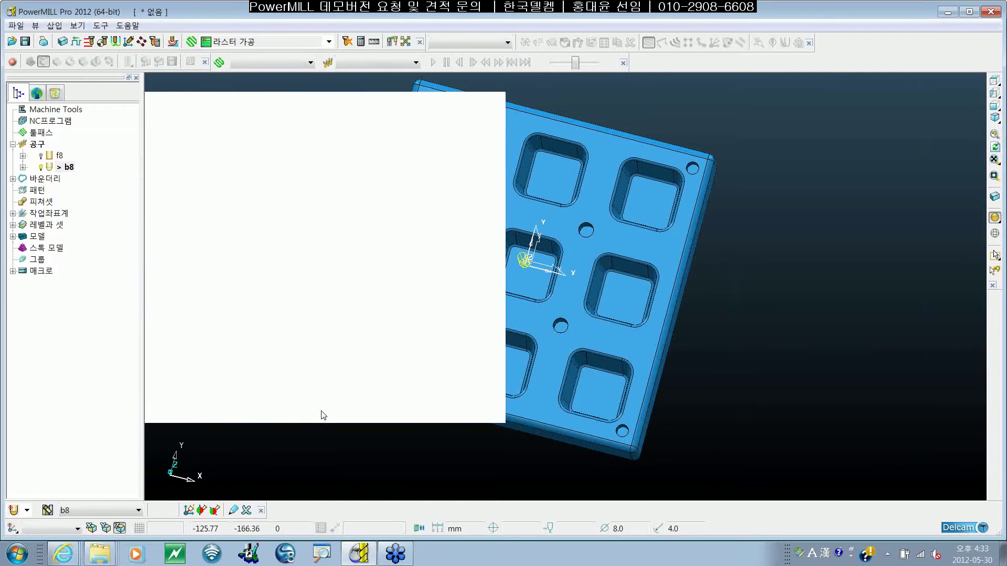
- Create a user-defined boundary from the top-edge fillet surface of the block's front-left pocket
middle_click_drag(329, 185, 463, 365, "shift")
scroll(518, 318, "up", 5)
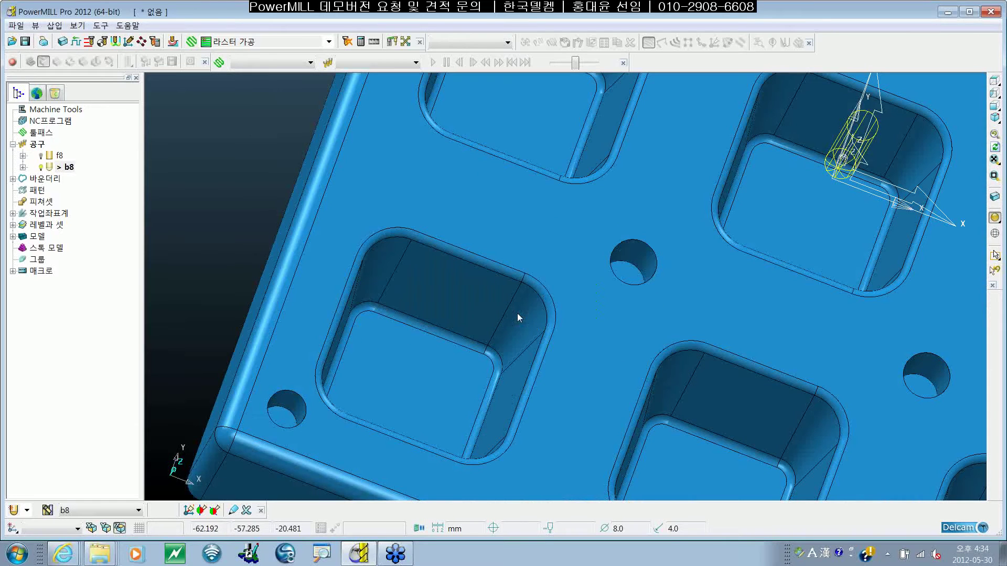
middle_click_drag(518, 315, 494, 293)
left_click(494, 296)
middle_click_drag(573, 335, 495, 282)
right_click(33, 181)
mouse_move(83, 227)
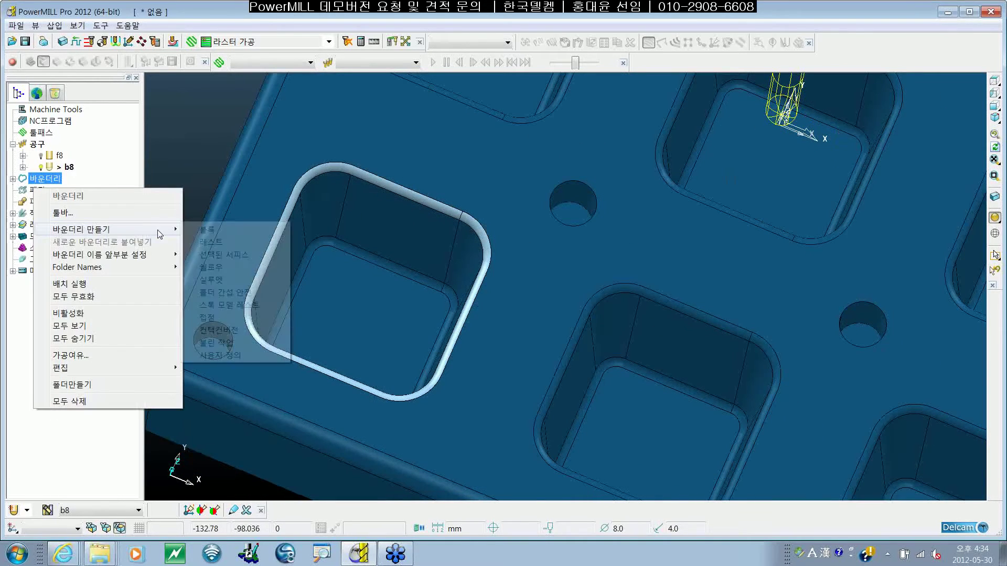
left_click(251, 357)
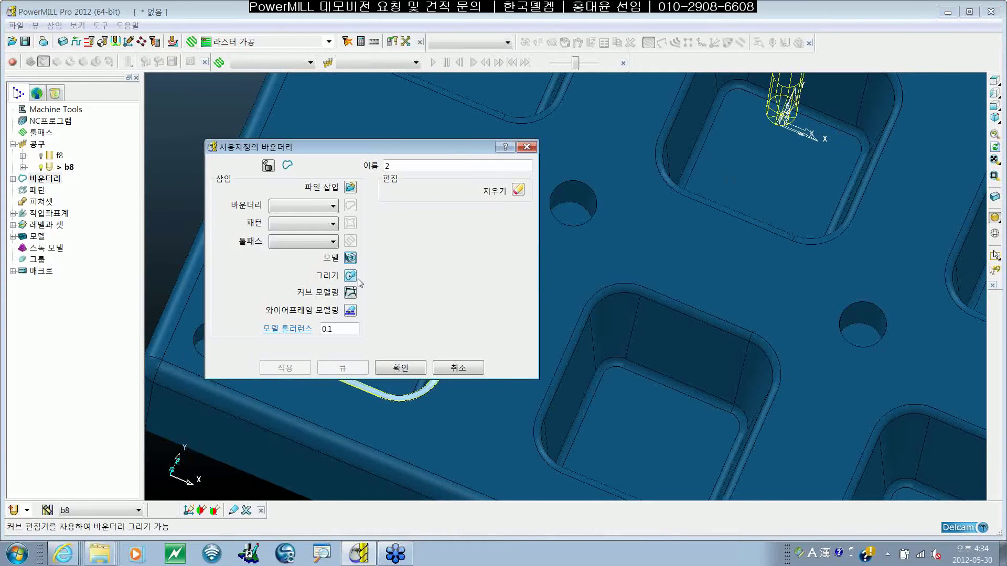
left_click(389, 367)
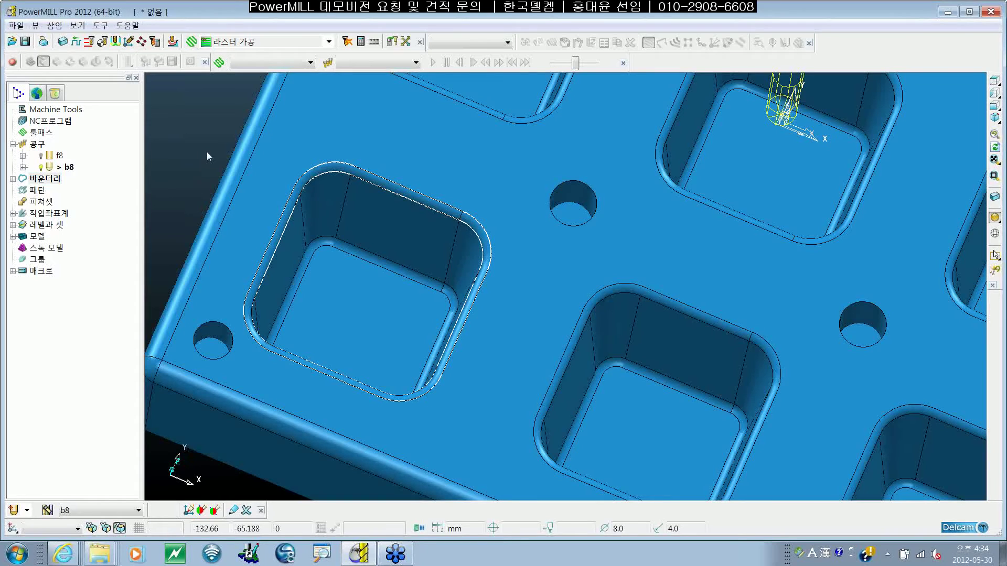
- Delete the inner loop of the new boundary with the model shading temporarily off, keeping only the outer loop
left_click(994, 217)
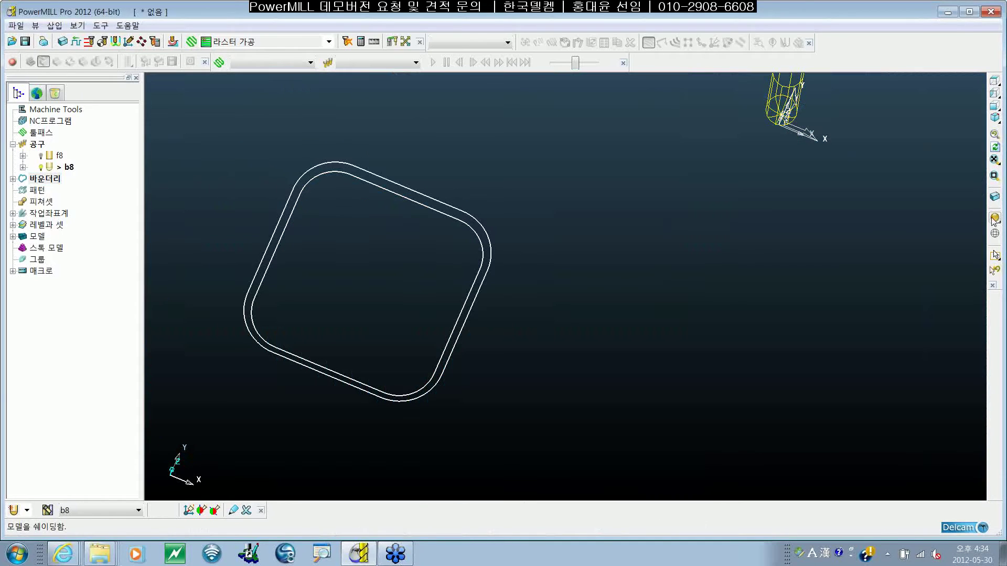
middle_click_drag(481, 237, 517, 240, "shift")
left_click_drag(517, 240, 485, 253)
key("Delete")
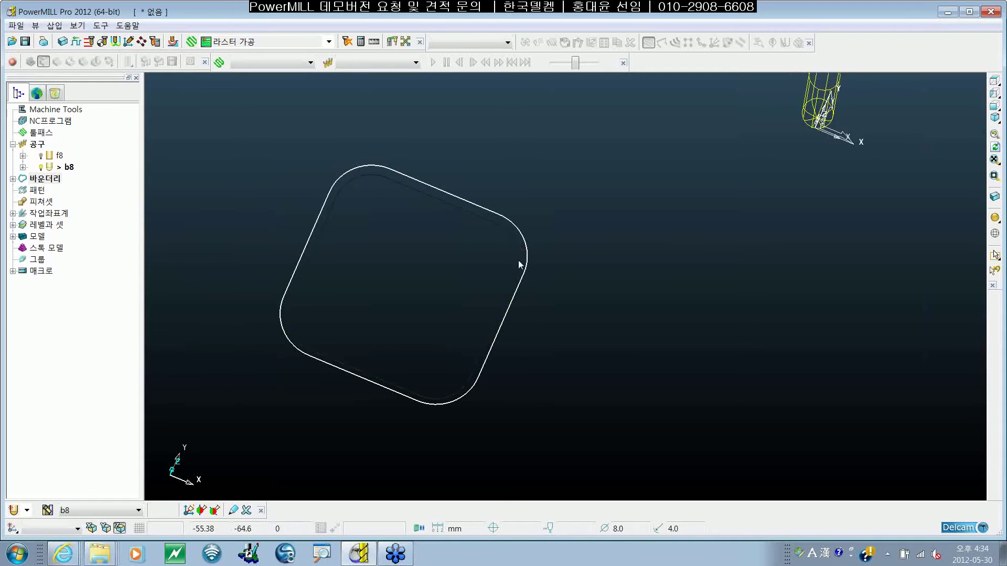
left_click(995, 217)
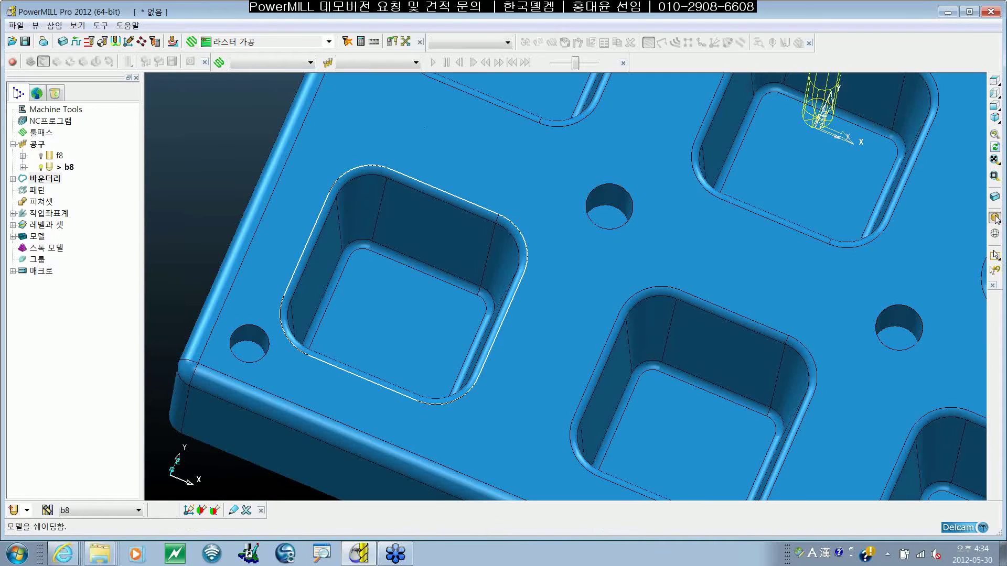
- Calculate a constant Z finishing toolpath (등고선 가공) with tool b8 inside boundary 2, using 0.1 tolerance, 0.0 stock allowance and 1.0 minimum stepdown
middle_click_drag(656, 327, 512, 291, "shift")
scroll(646, 315, "down", 2)
scroll(640, 313, "up", 1)
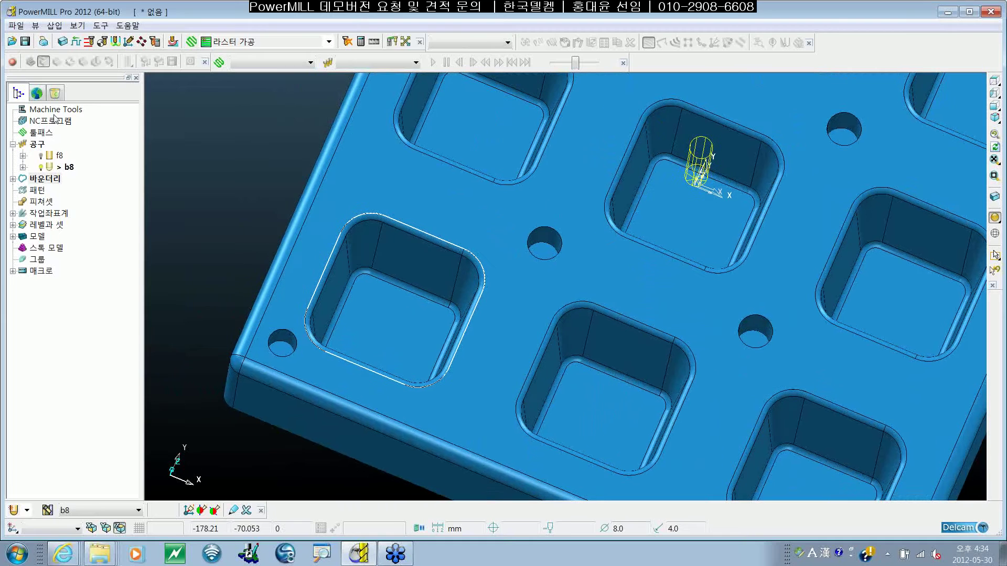
left_click(191, 41)
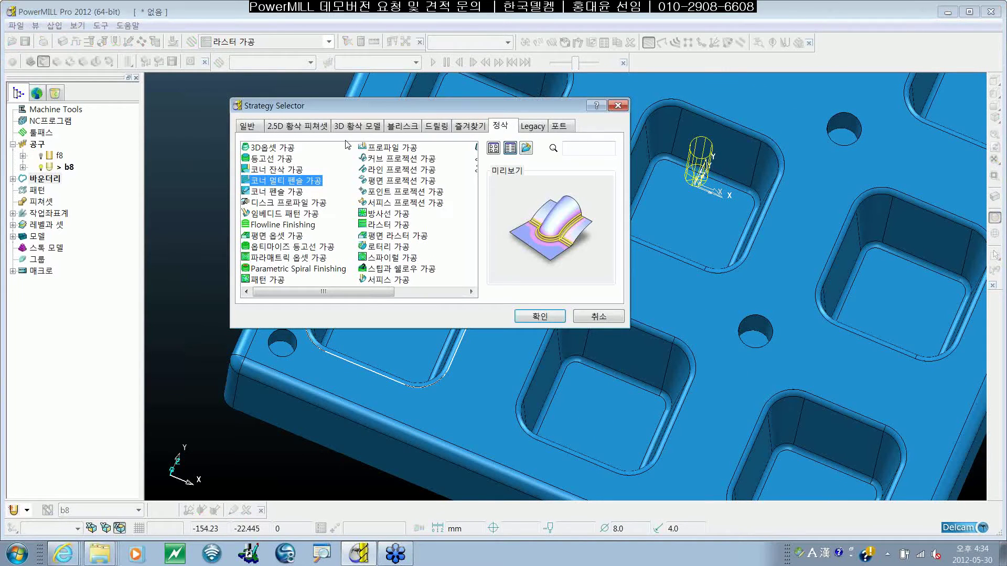
double_click(280, 159)
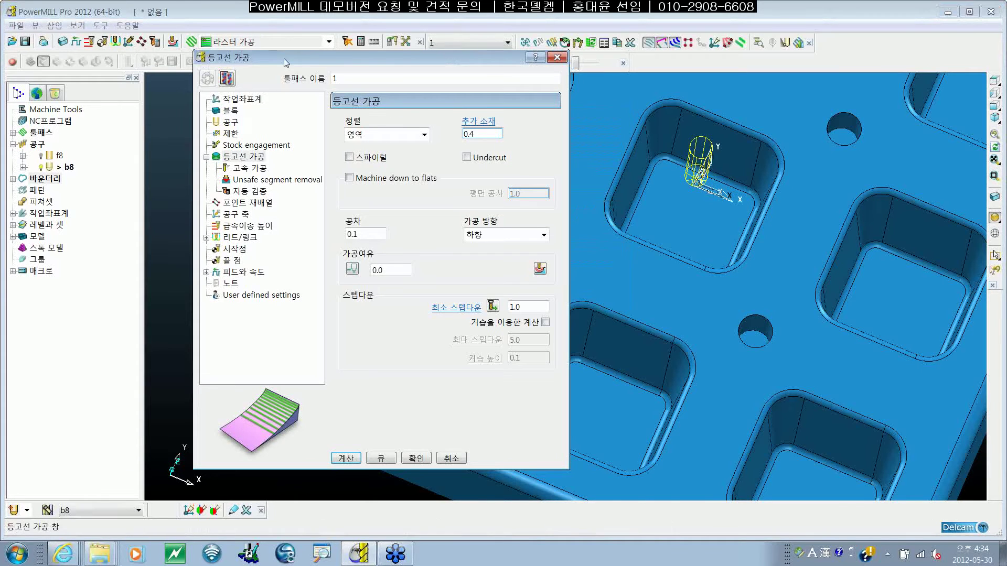
left_click_drag(327, 59, 215, 57)
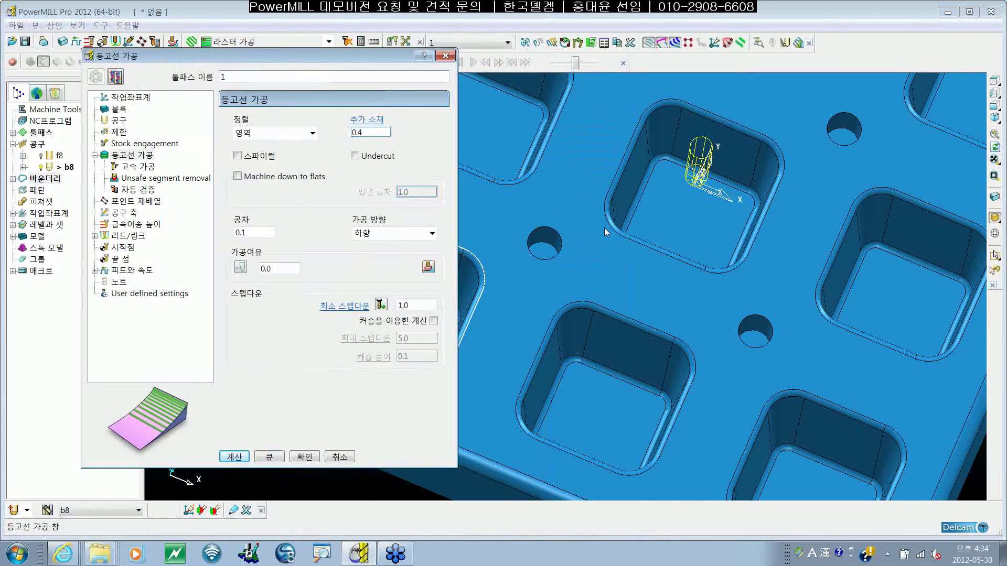
middle_click_drag(604, 228, 698, 256, "shift")
left_click(119, 121)
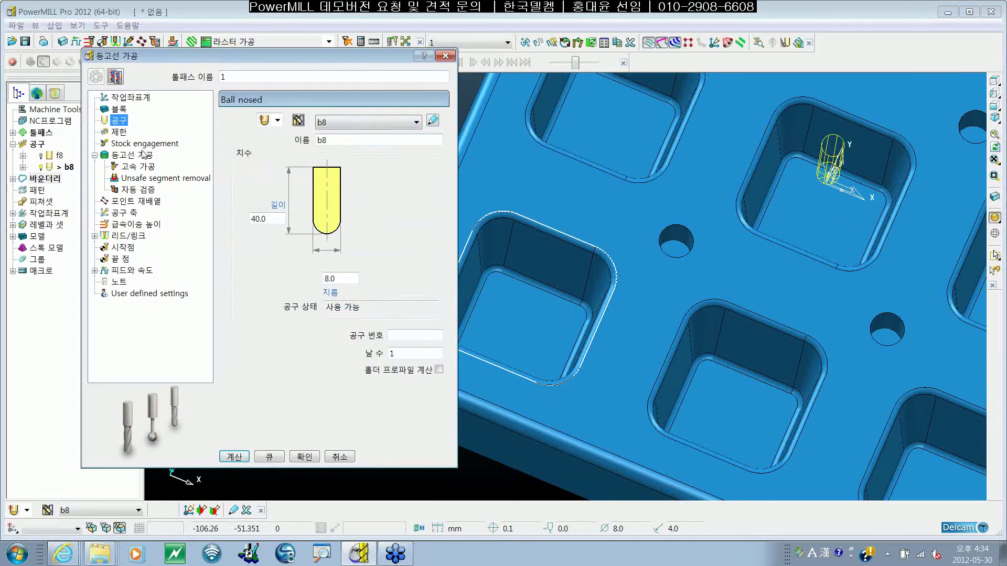
left_click(119, 132)
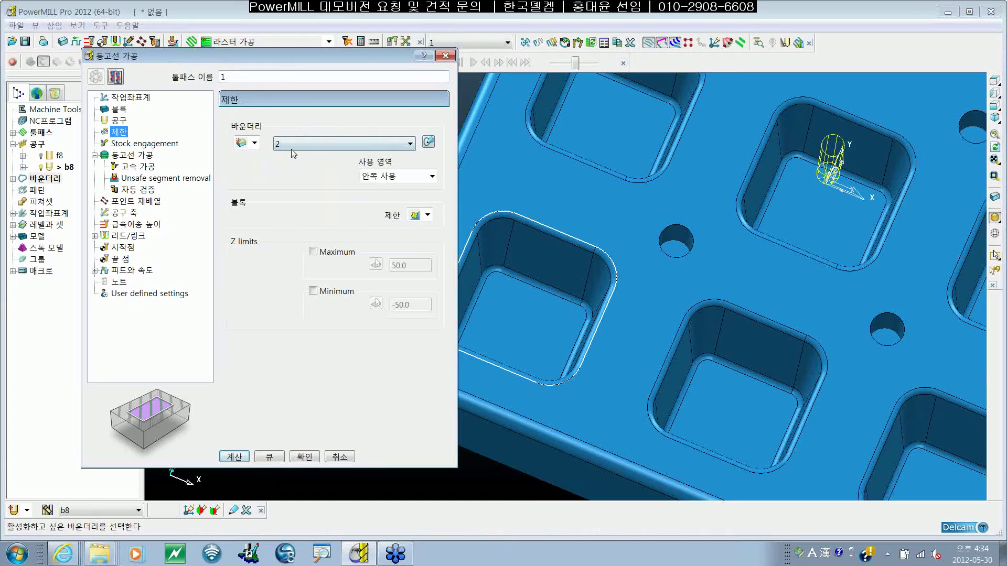
left_click(148, 159)
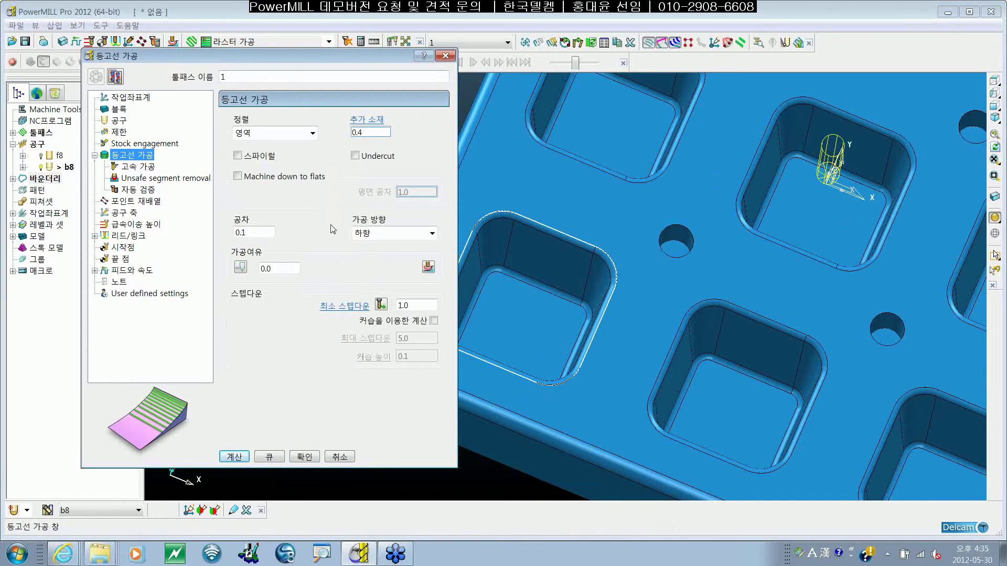
left_click(235, 457)
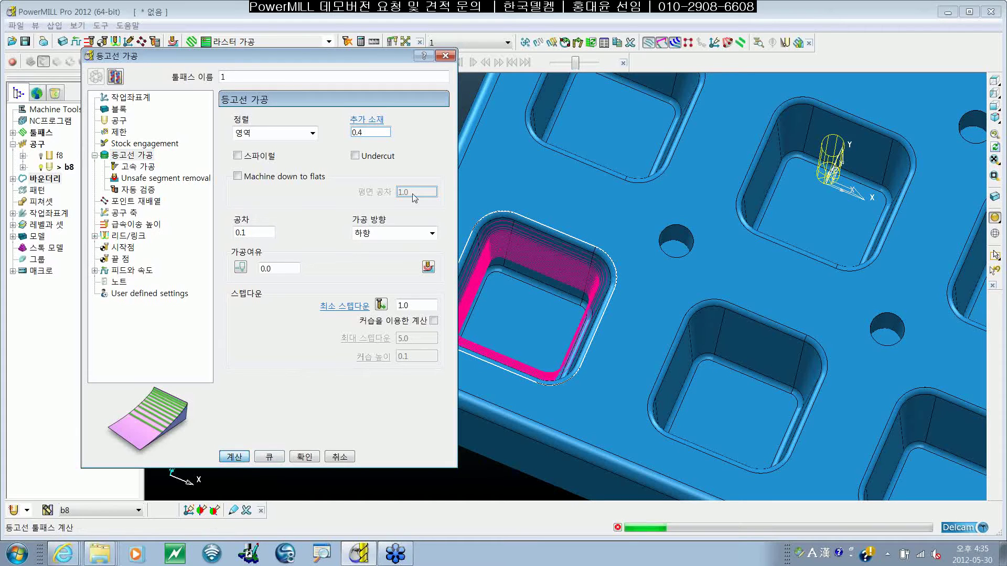
left_click(444, 55)
- Hide the toolpath's lead and link moves, and deactivate and hide boundary 2
middle_click_drag(793, 262, 641, 244, "shift")
left_click(662, 43)
left_click(674, 43)
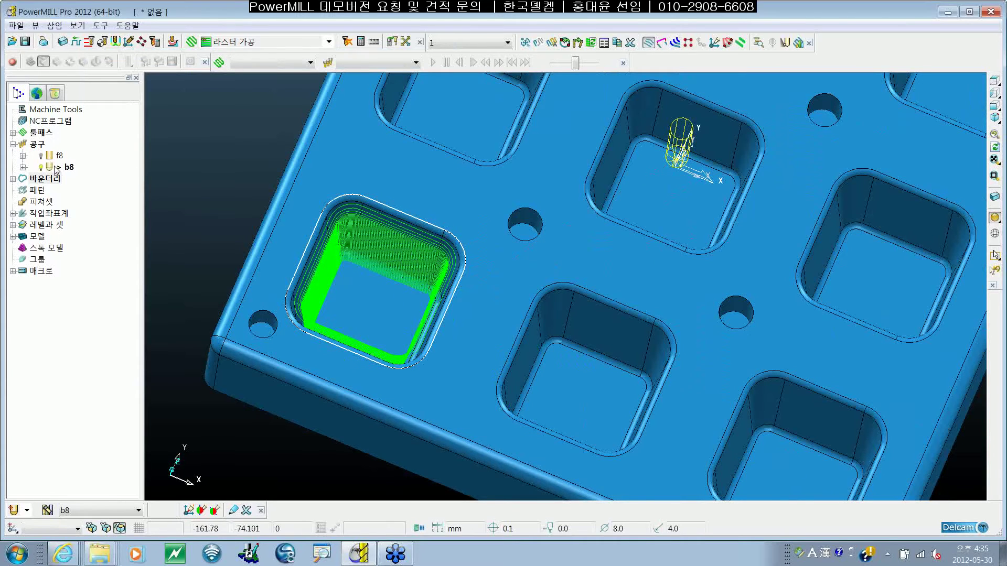
double_click(18, 133)
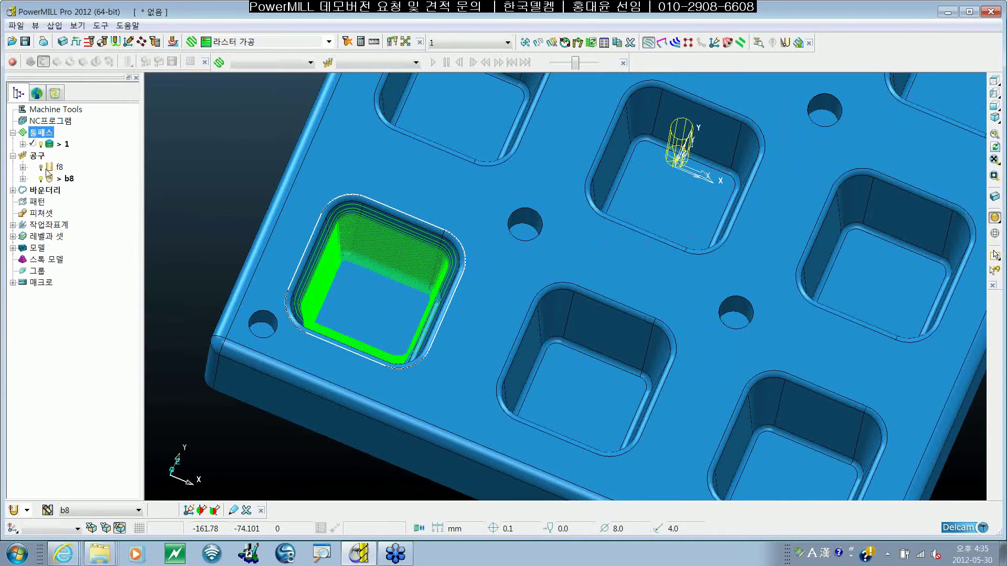
left_click(13, 191)
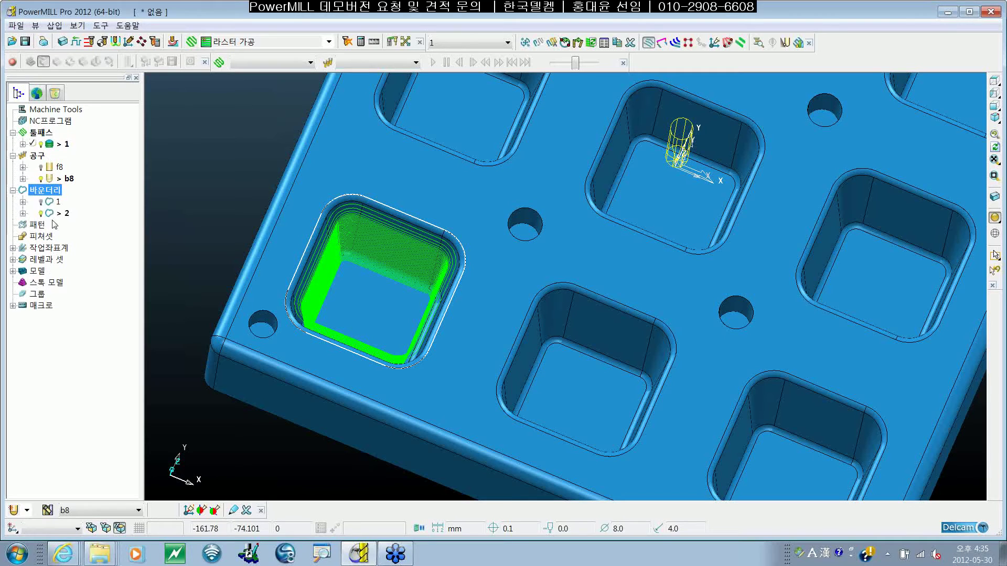
left_click(49, 216)
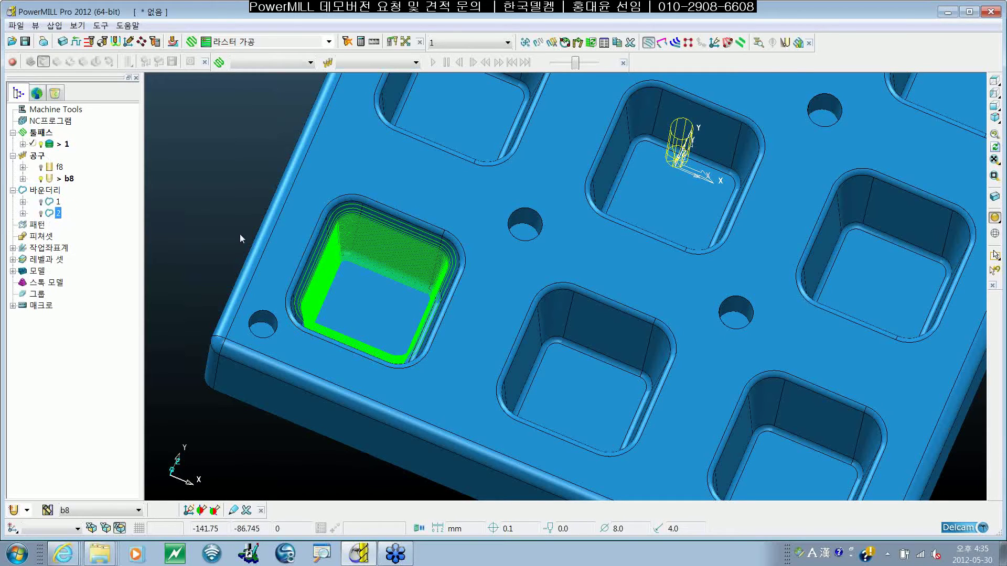
- Show the block as an unshaded wireframe from above, and deactivate and hide toolpath 1
middle_click_drag(587, 231, 517, 262, "shift")
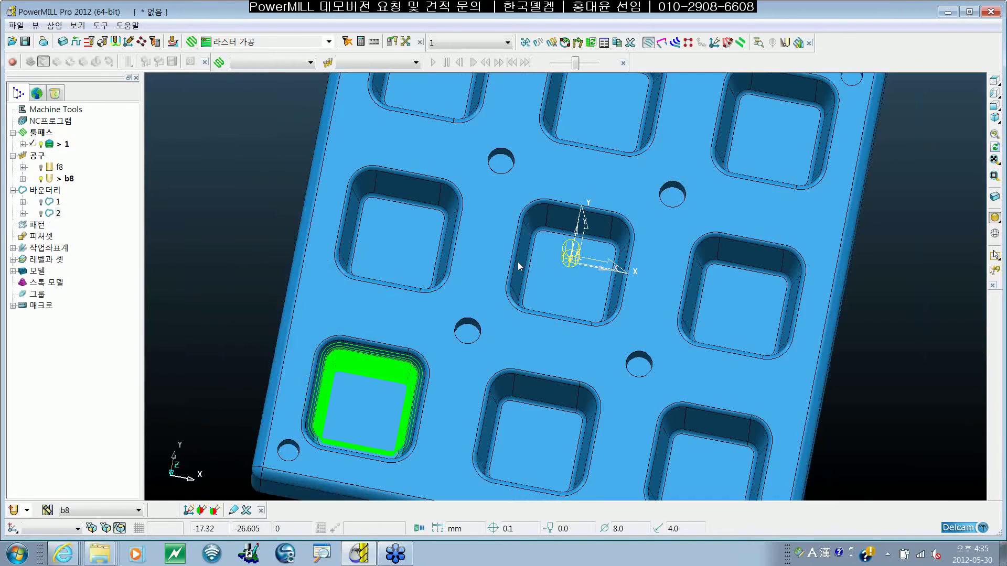
key("ctrl+5")
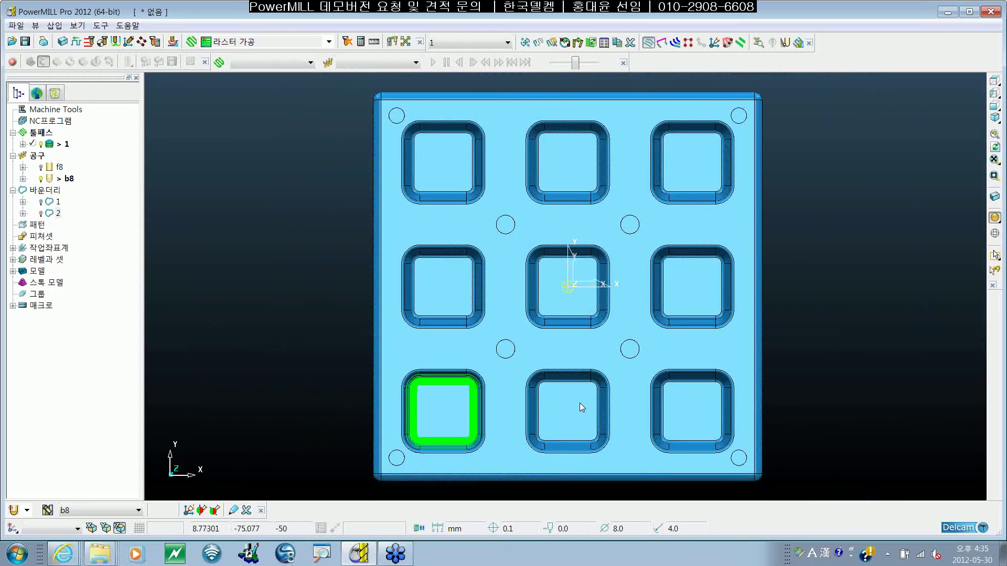
middle_click_drag(580, 402, 429, 349)
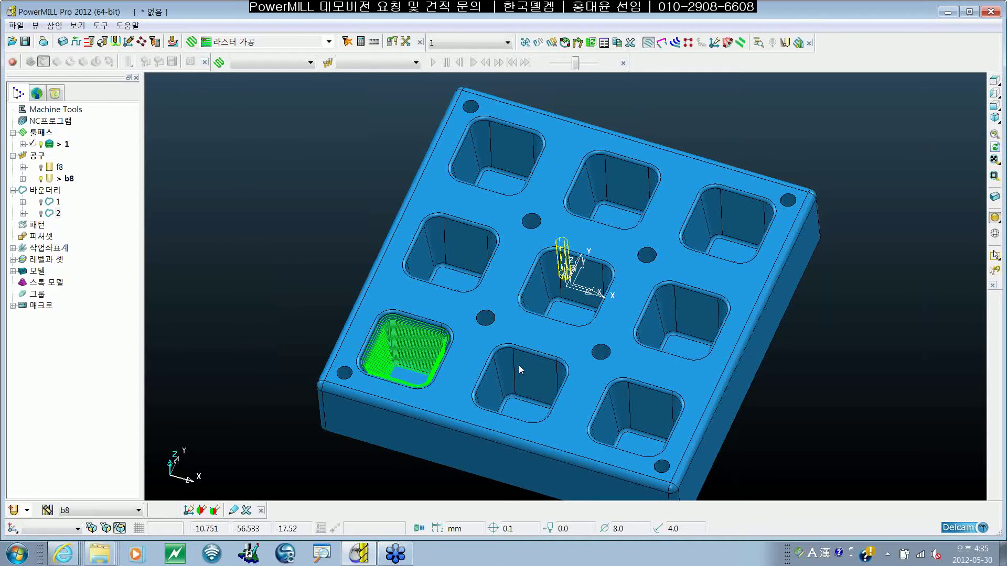
middle_click_drag(644, 365, 635, 337, "shift")
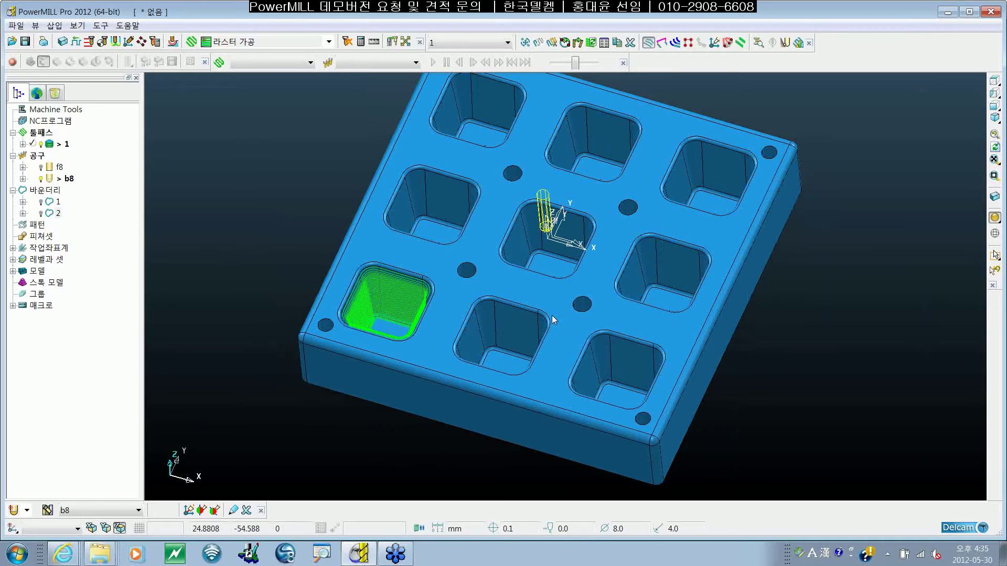
middle_click_drag(552, 316, 449, 370, "shift")
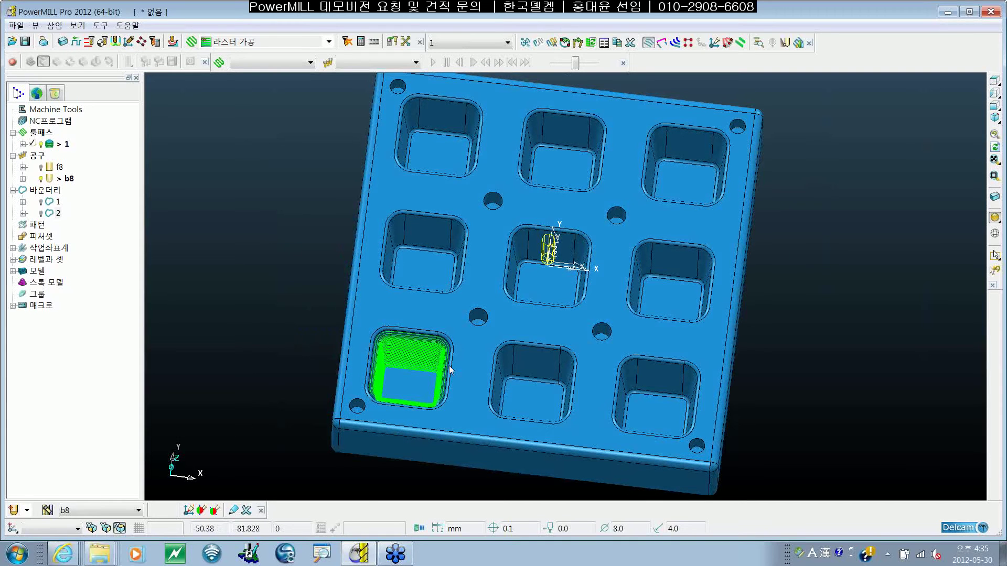
key("ctrl+5")
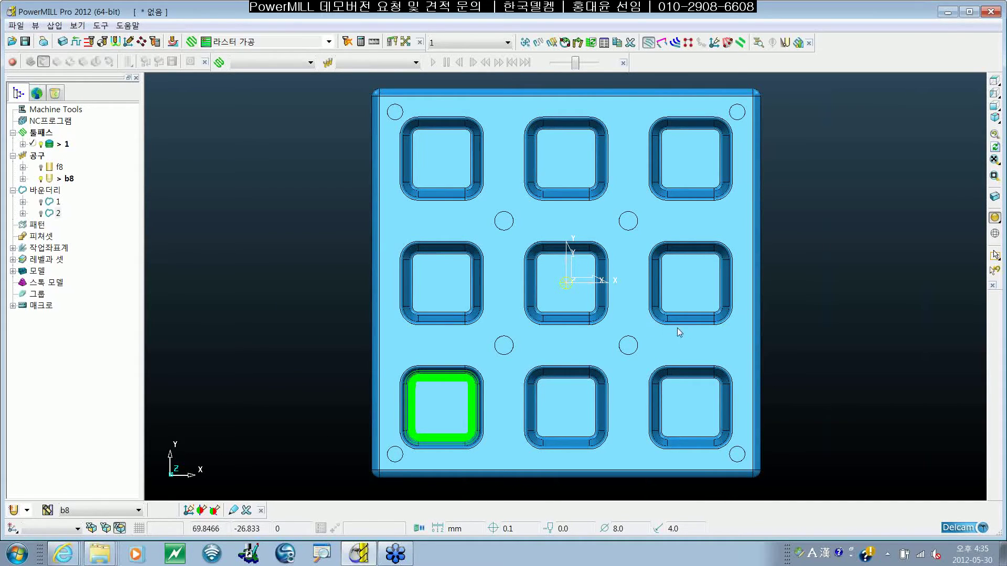
mouse_move(770, 352)
middle_mouse_down("shift")
mouse_move(735, 350)
mouse_move(761, 376)
mouse_move(767, 363)
middle_mouse_up("shift")
key("F2")
left_click(46, 145)
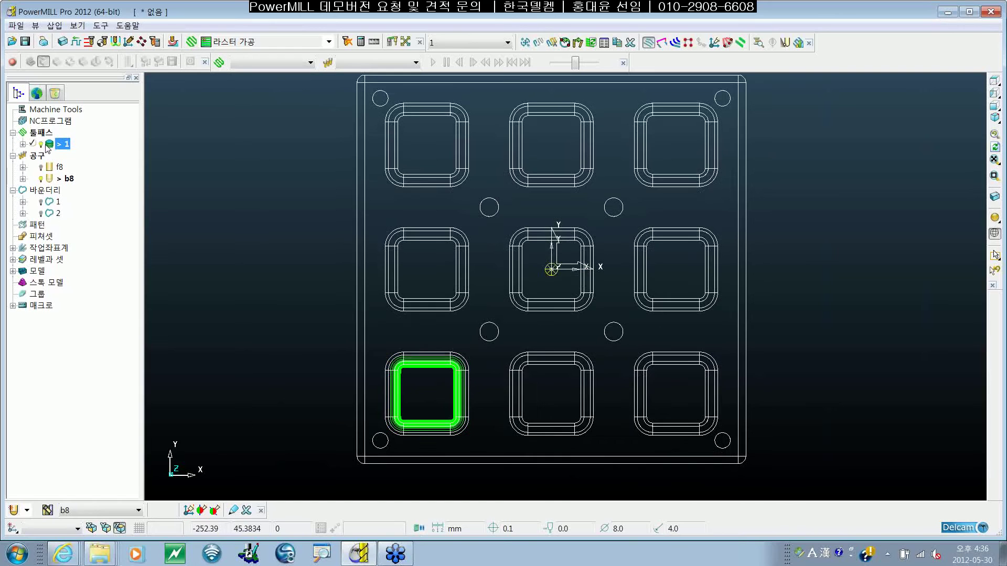
double_click(46, 144)
- Measure the X-direction spacing between matching edge points of the front-left pocket and the pocket beside it with the line measurement
middle_click_drag(530, 380, 536, 348, "shift")
scroll(468, 357, "up", 1)
scroll(493, 351, "up", 2)
scroll(486, 358, "up", 2)
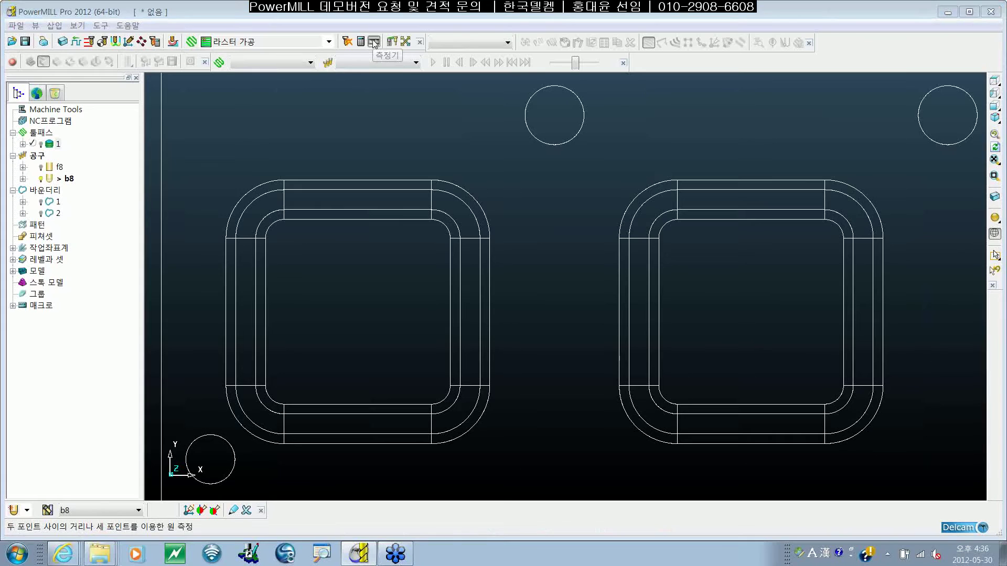
left_click(374, 42)
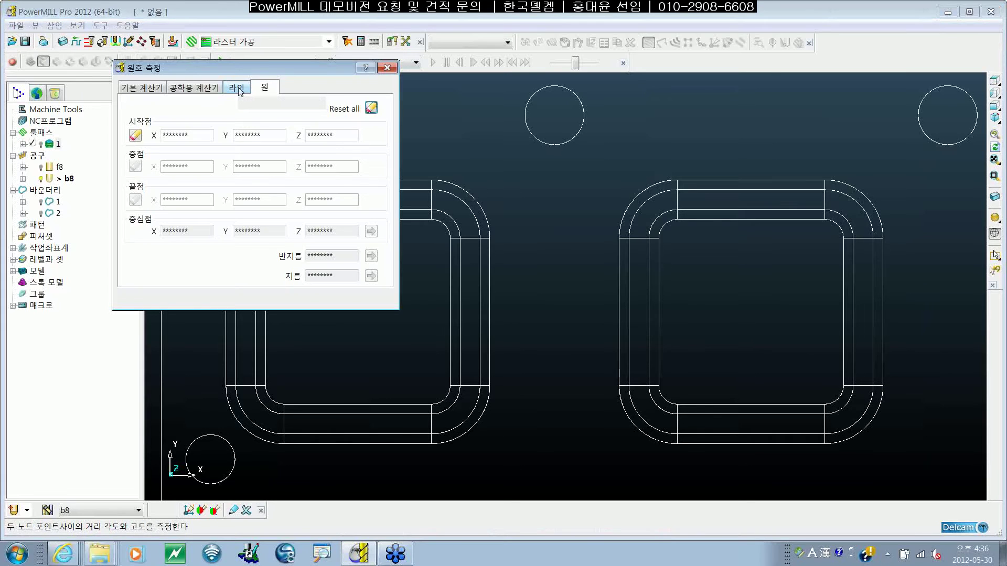
left_click(237, 88)
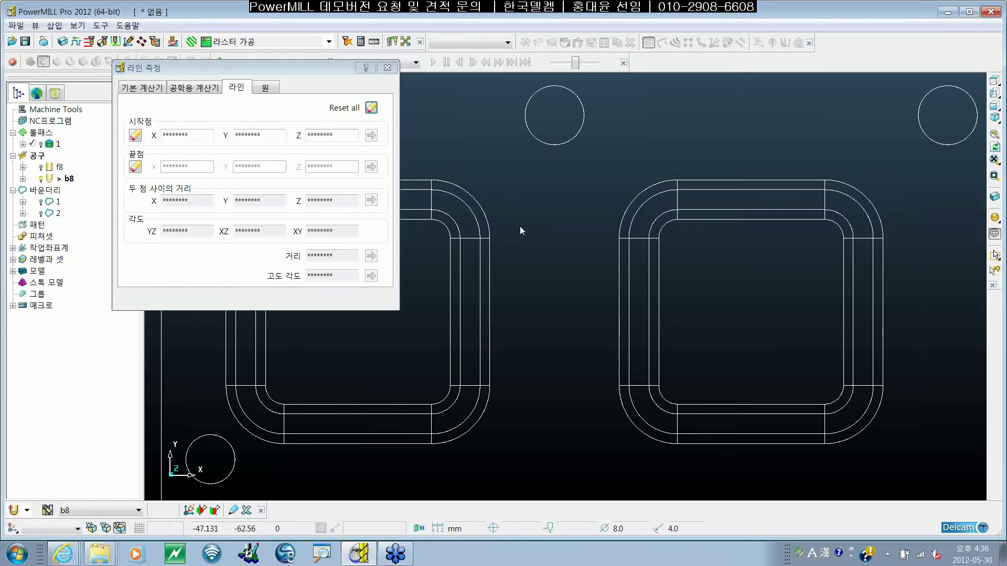
middle_click_drag(533, 252, 612, 284, "shift")
left_click(510, 213)
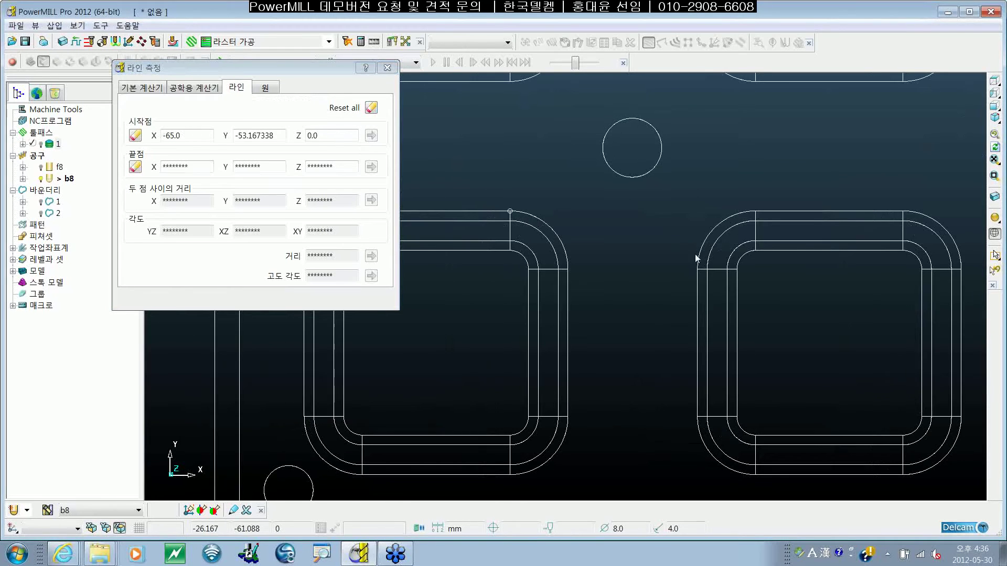
middle_click_drag(684, 252, 652, 254, "shift")
left_click(870, 214)
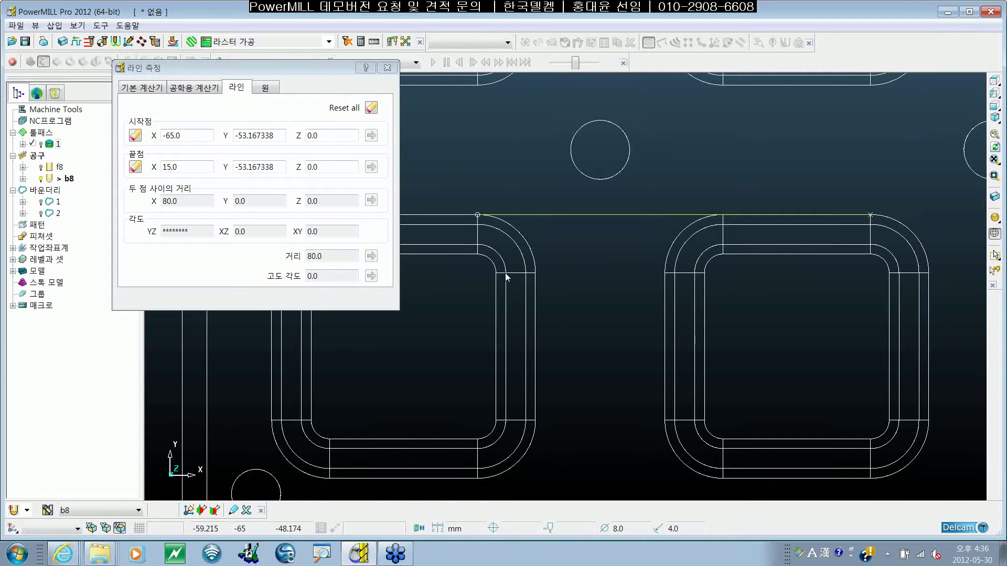
- Reset the line measurement and measure the Y-direction spacing between matching edge points of the front-left pocket and the pocket behind it
middle_click_drag(551, 257, 603, 398, "shift")
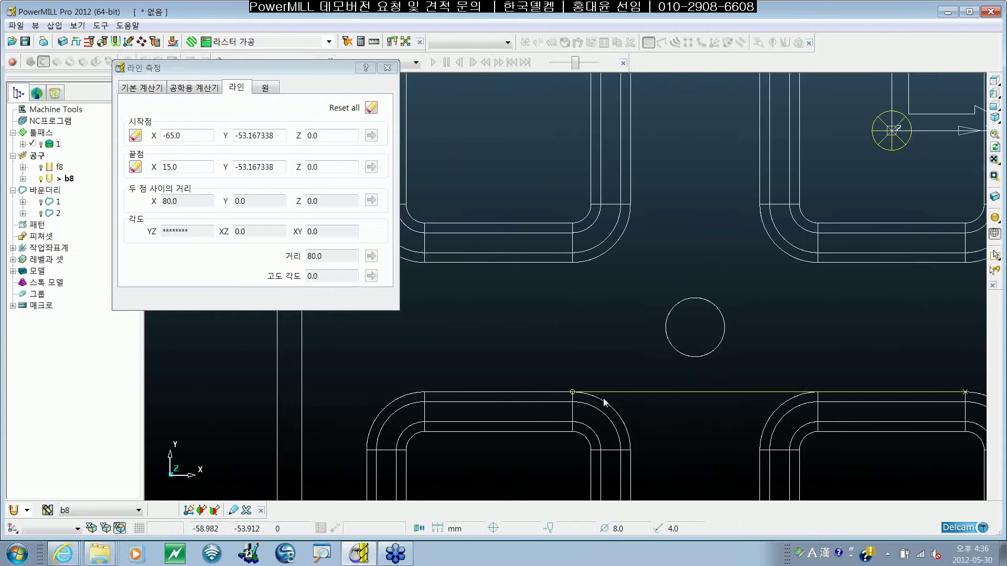
left_click(373, 109)
middle_click_drag(591, 73, 598, 126, "shift")
left_click(594, 113)
middle_click_drag(645, 265, 654, 122, "shift")
left_click(601, 357)
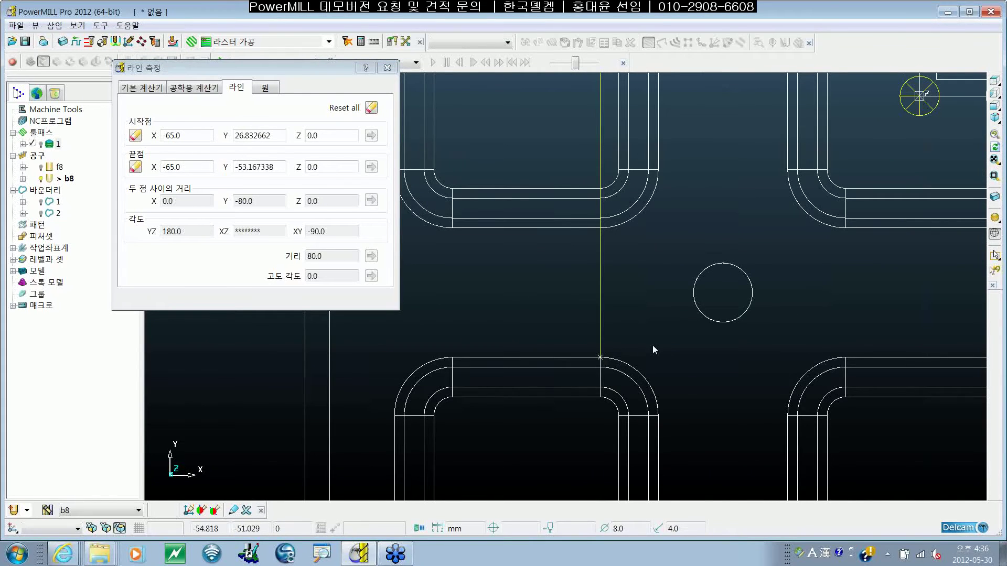
middle_click_drag(721, 332, 660, 346, "shift")
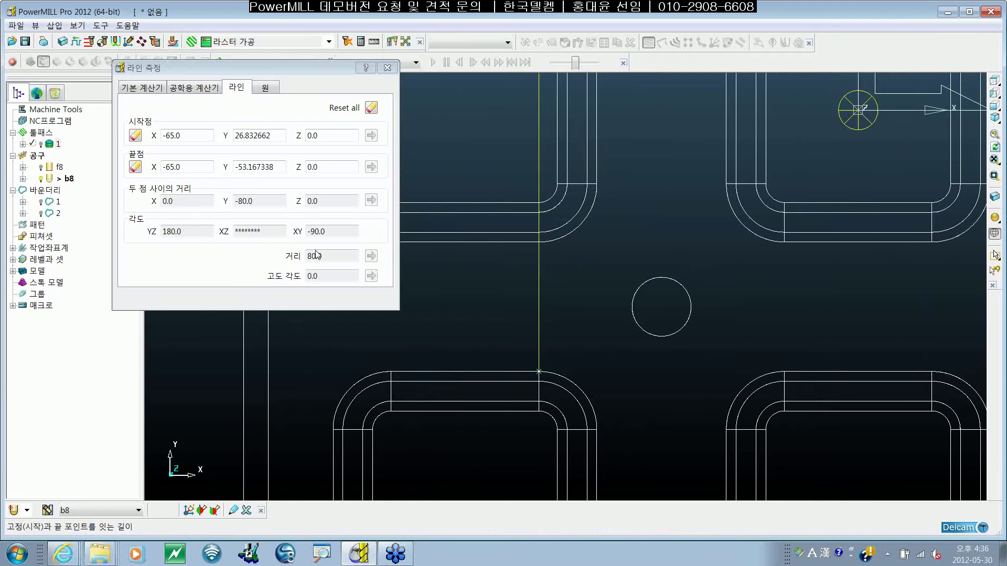
left_click(316, 255)
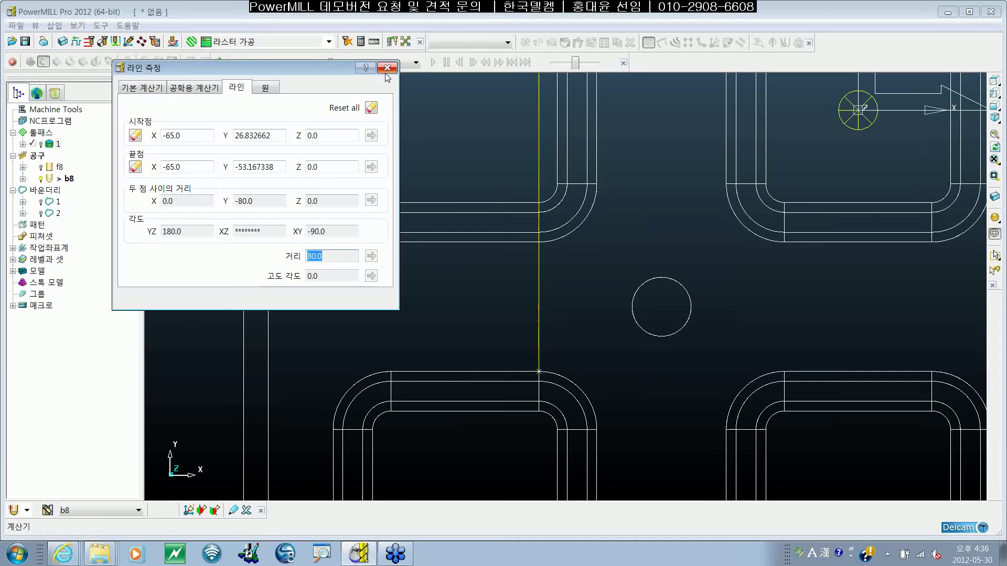
- Close the line measurement, activate toolpath 1 and show the block shaded in a tilted 3D view
left_click(389, 69)
scroll(444, 342, "down", 1)
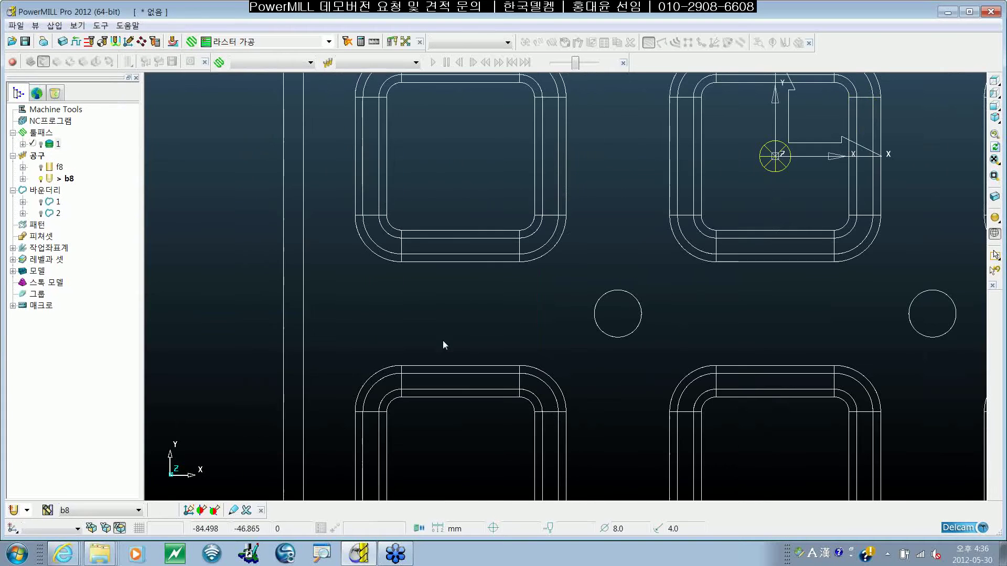
scroll(444, 341, "down", 5)
double_click(48, 147)
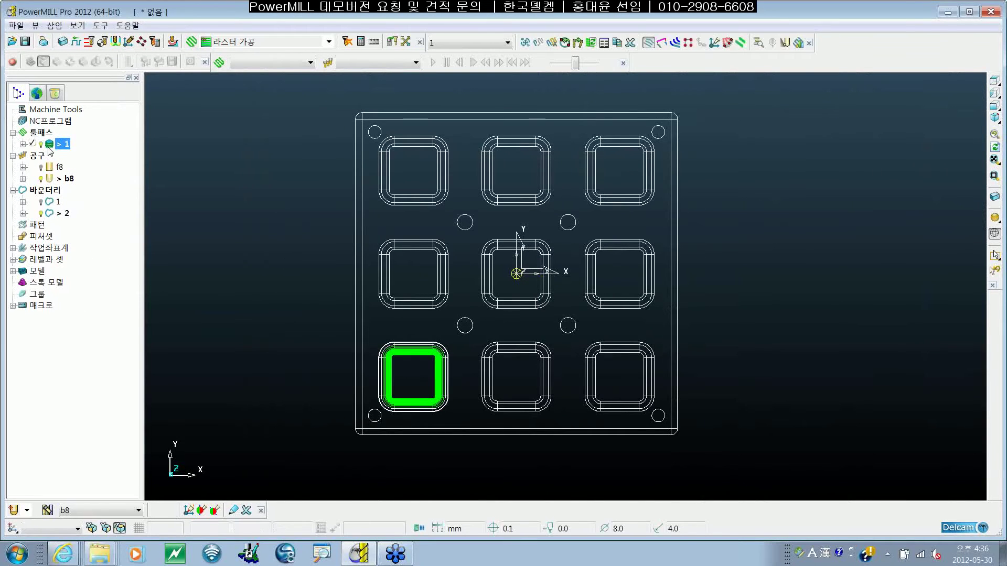
middle_click_drag(413, 396, 496, 286)
left_click(995, 218)
middle_click_drag(751, 285, 749, 323, "shift")
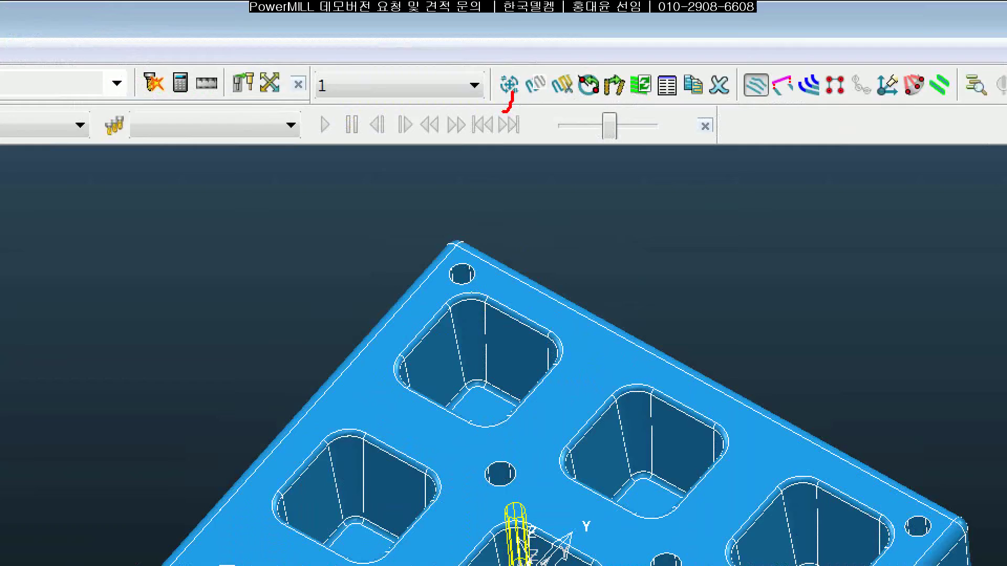
left_click_drag(505, 111, 508, 107)
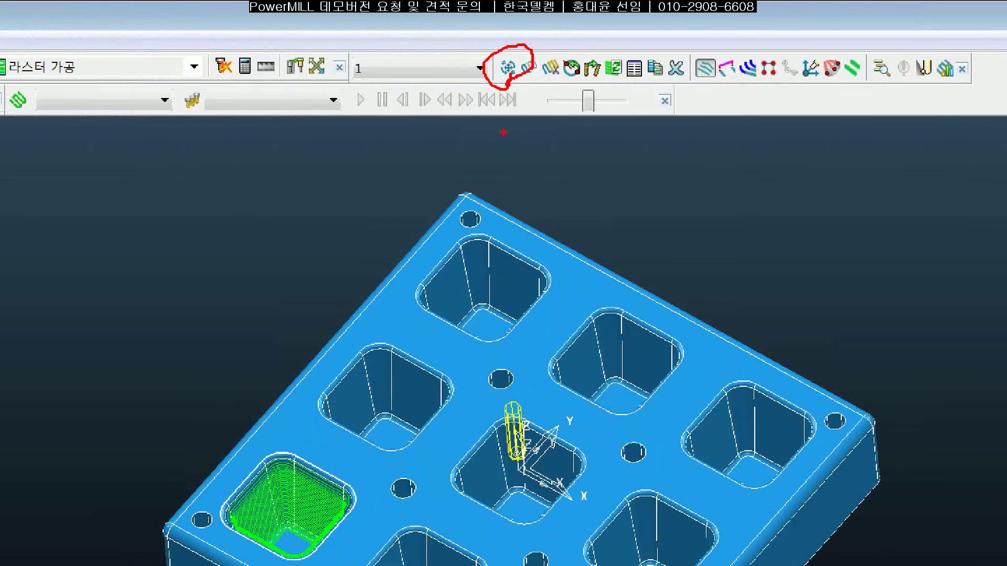
- Start a Move transform of toolpath 1 that keeps the original, with the number of copies set to 2
left_click(508, 68)
left_click_drag(263, 159, 341, 153)
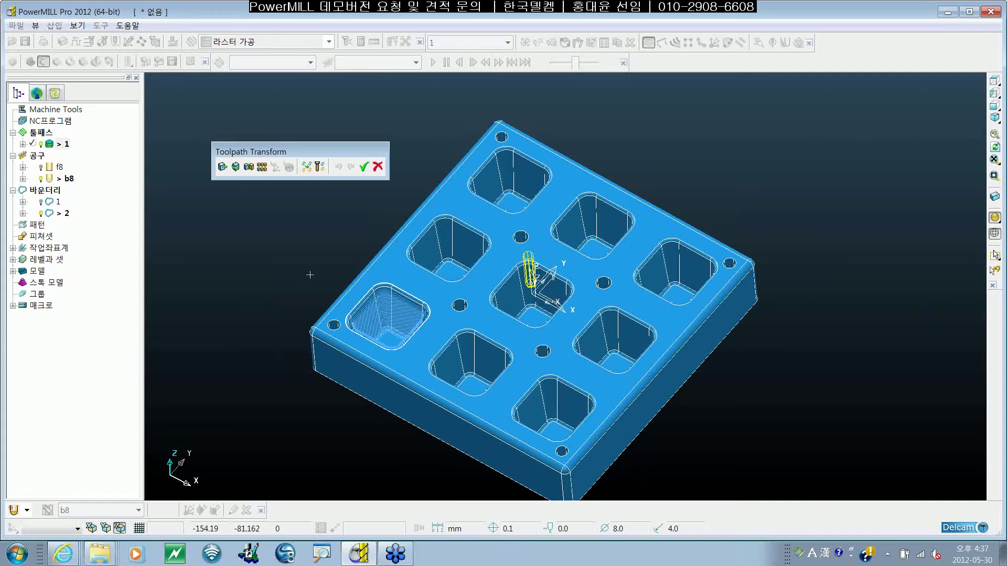
middle_click_drag(325, 260, 288, 228)
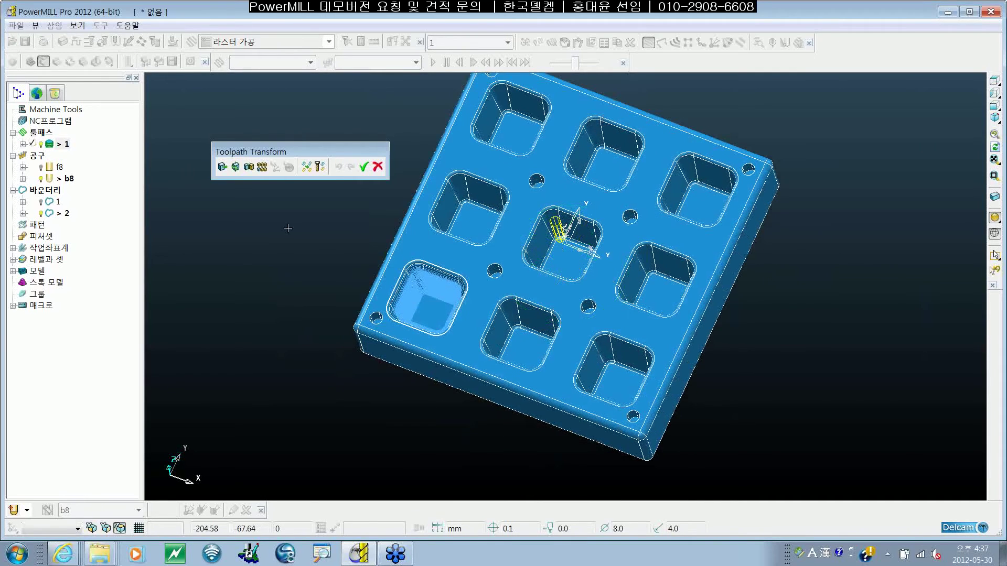
left_click(250, 167)
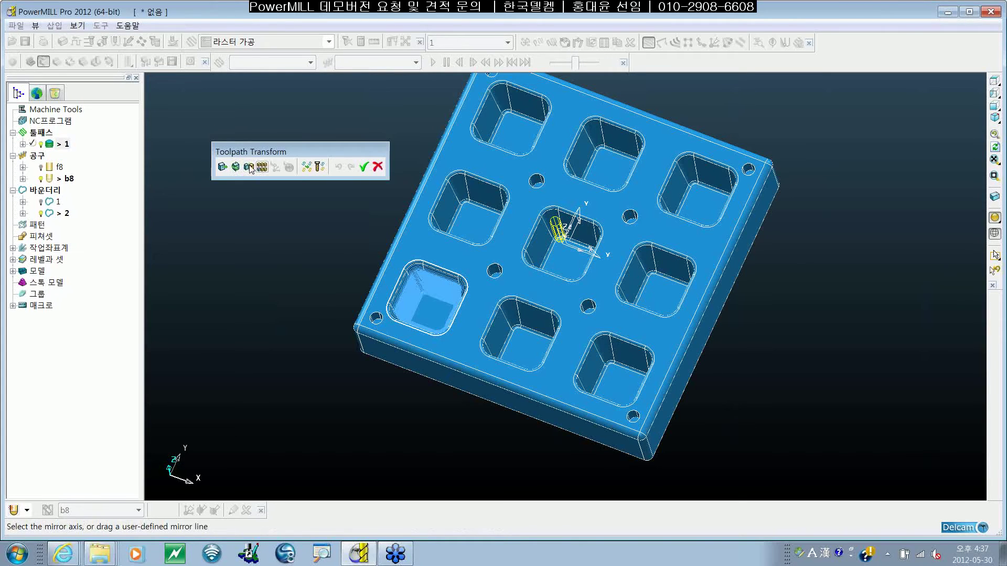
left_click(223, 167)
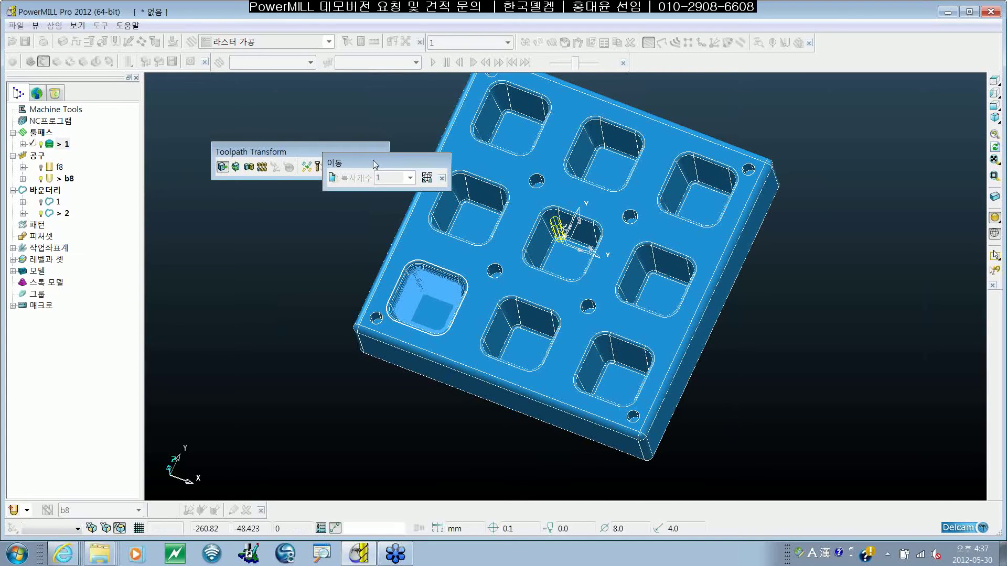
left_click_drag(373, 160, 278, 197)
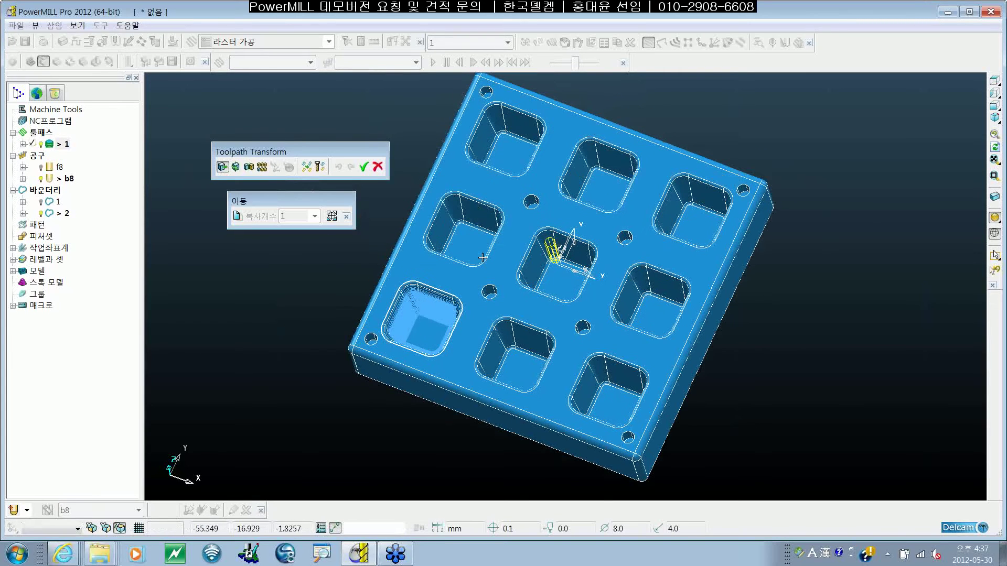
middle_click_drag(492, 352, 536, 350)
left_click(239, 219)
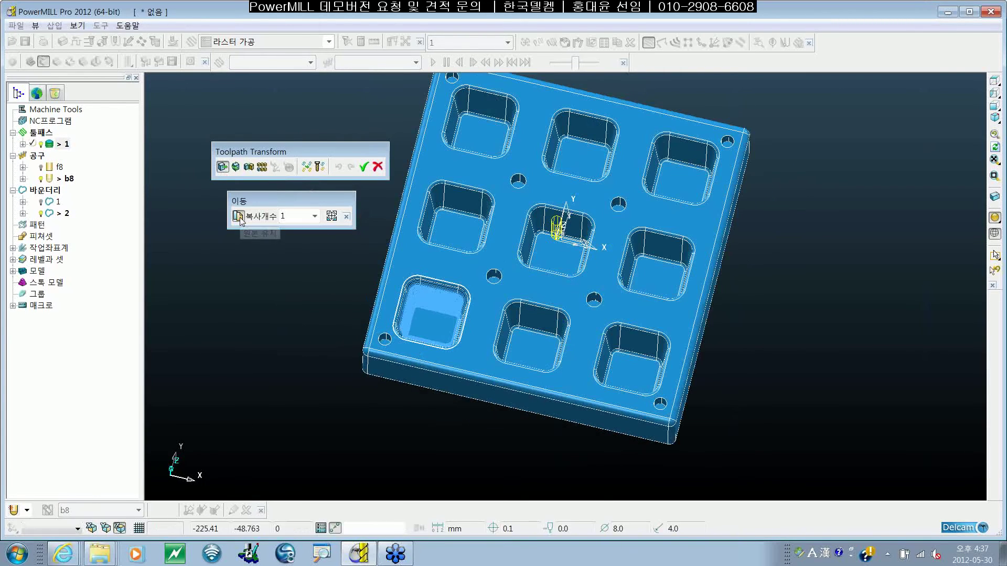
left_click(247, 219)
type("2")
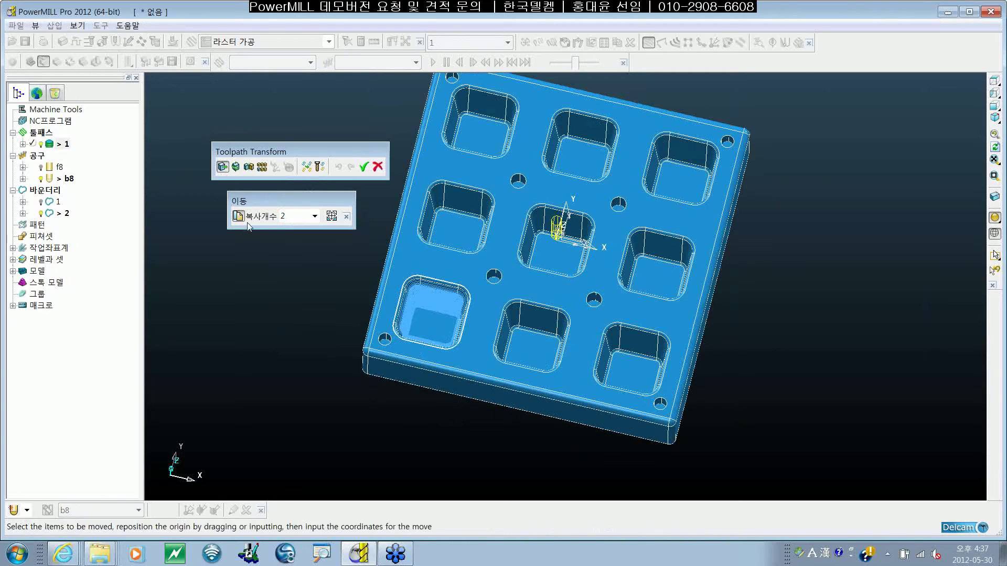
- Copy the toolpath along X at 80 mm spacing into the other two front-row pockets and accept the transform
left_click(384, 533)
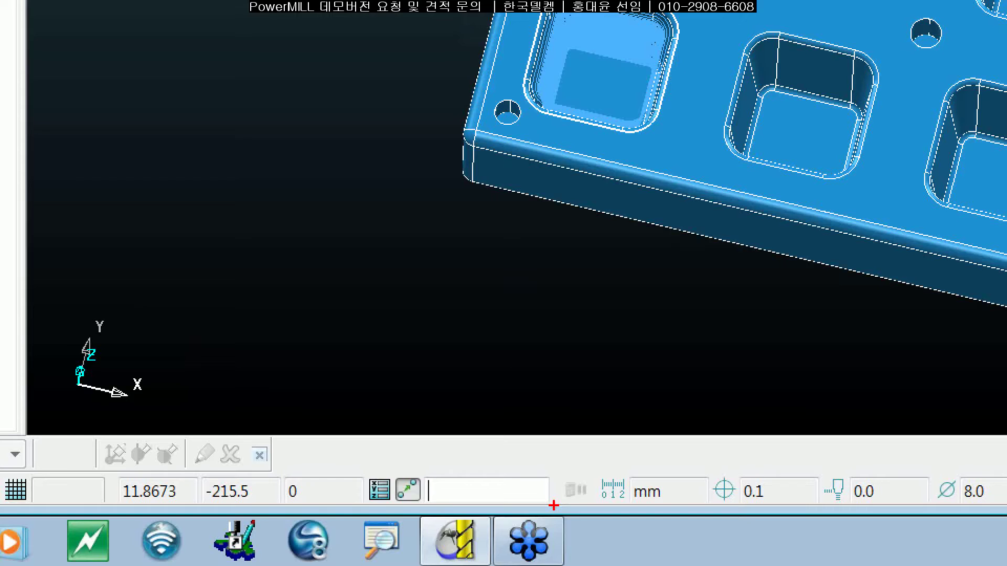
left_click_drag(554, 505, 554, 536)
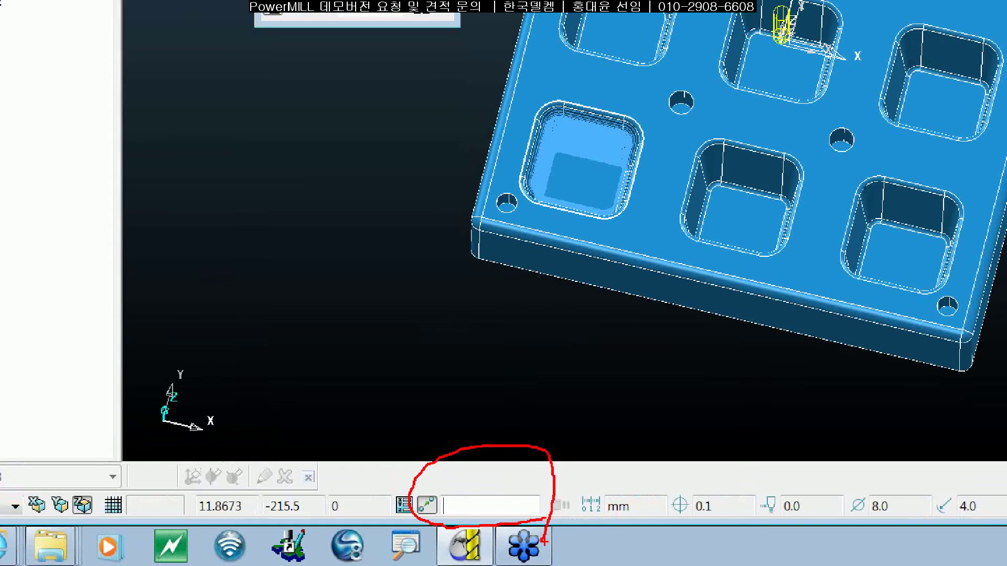
type("80")
key("Return")
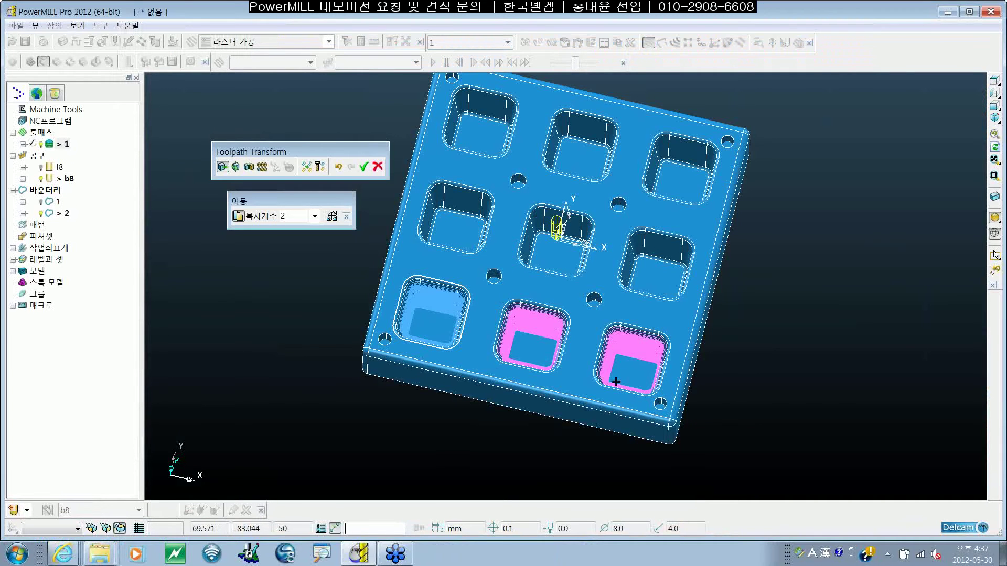
middle_click_drag(599, 391, 602, 383, "shift")
scroll(601, 383, "up", 3)
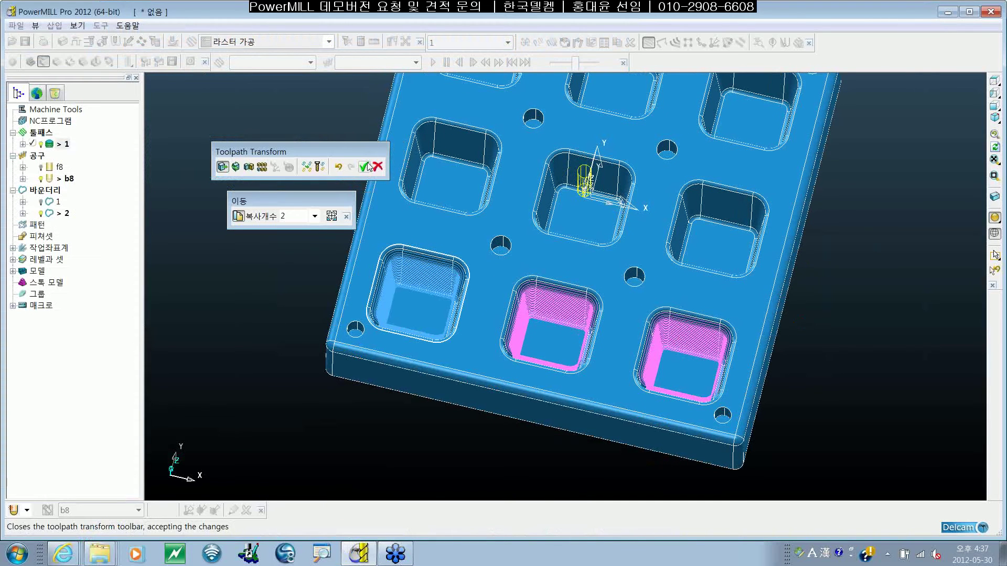
left_click(363, 165)
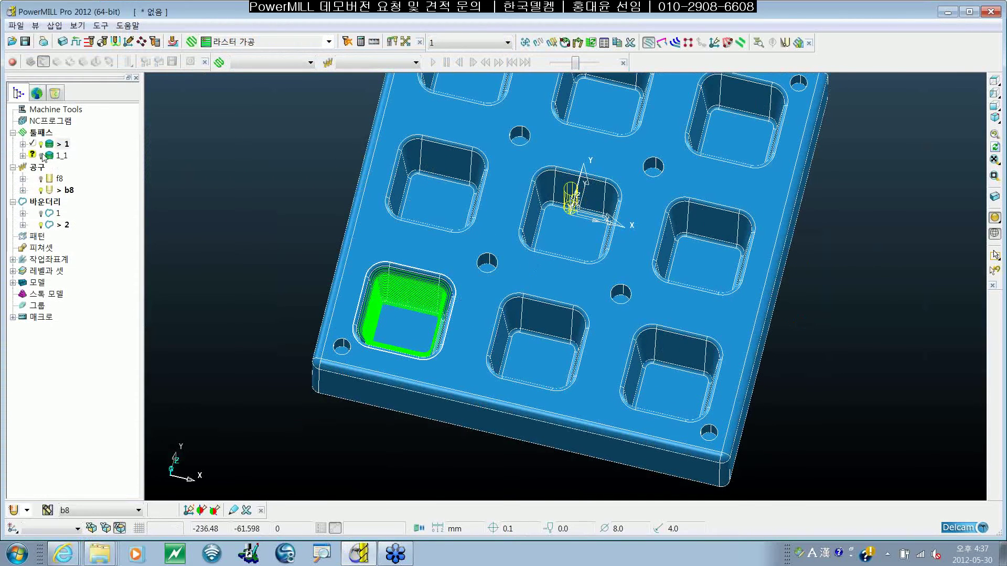
- Compare the original toolpath 1 with the copied toolpath 1_1, leaving toolpath 1_1 active
left_click(12, 133)
left_click(13, 133)
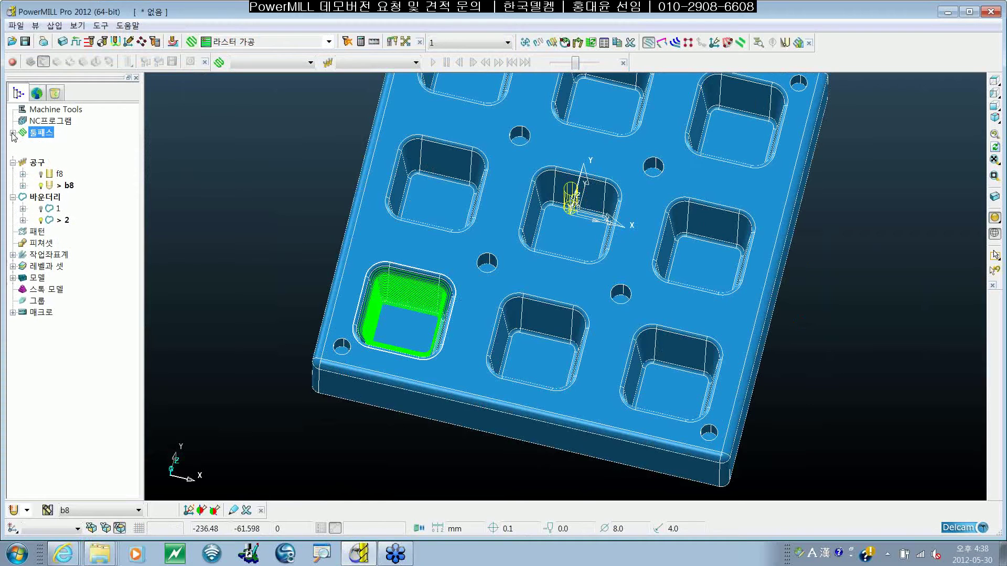
double_click(55, 156)
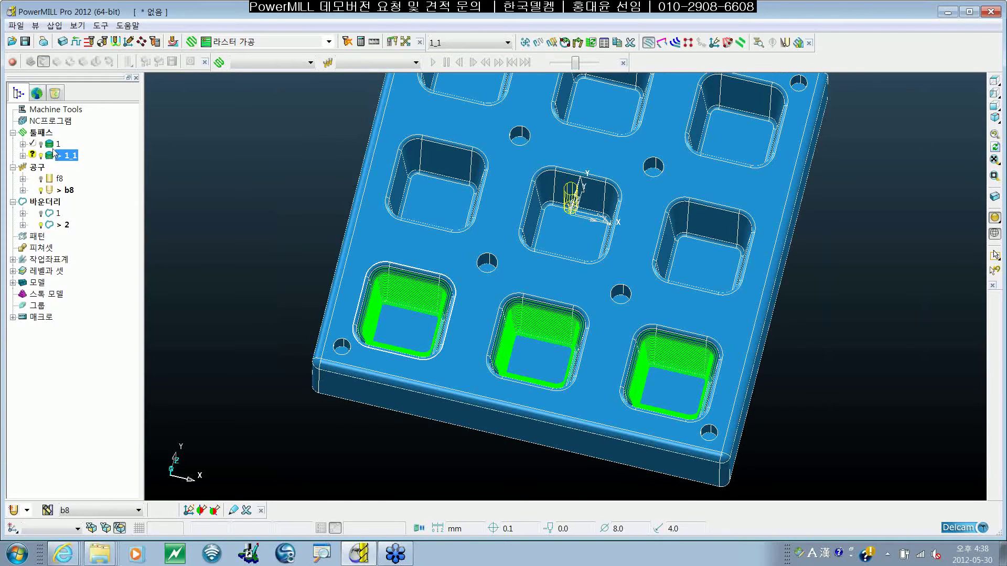
double_click(53, 145)
double_click(50, 156)
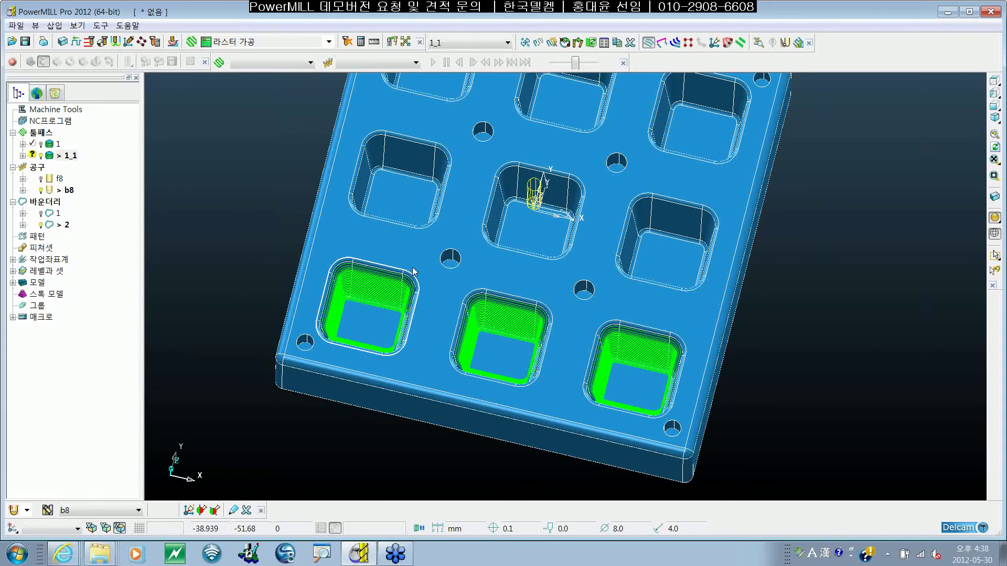
middle_click_drag(412, 268, 371, 280, "shift")
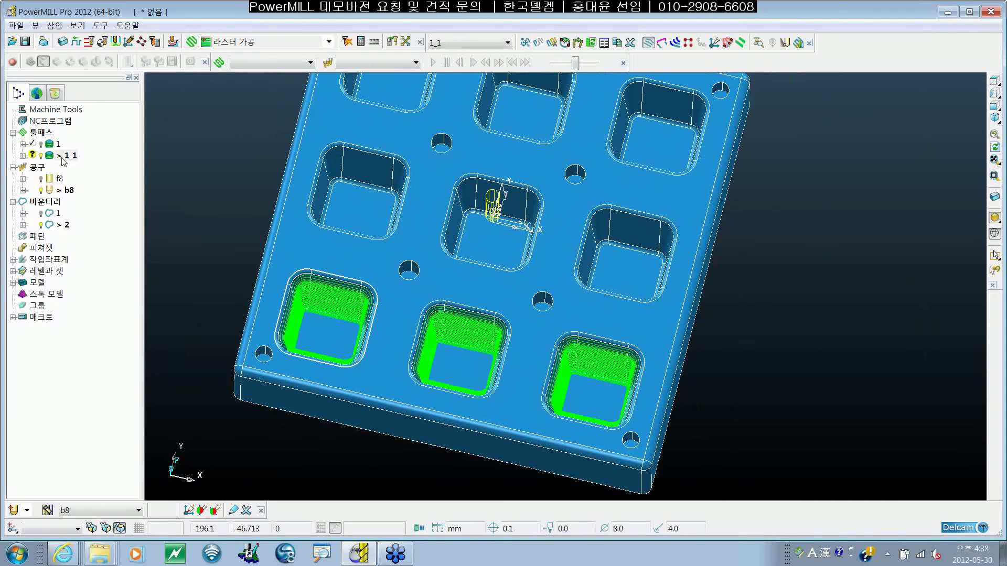
middle_click_drag(496, 269, 471, 355, "shift")
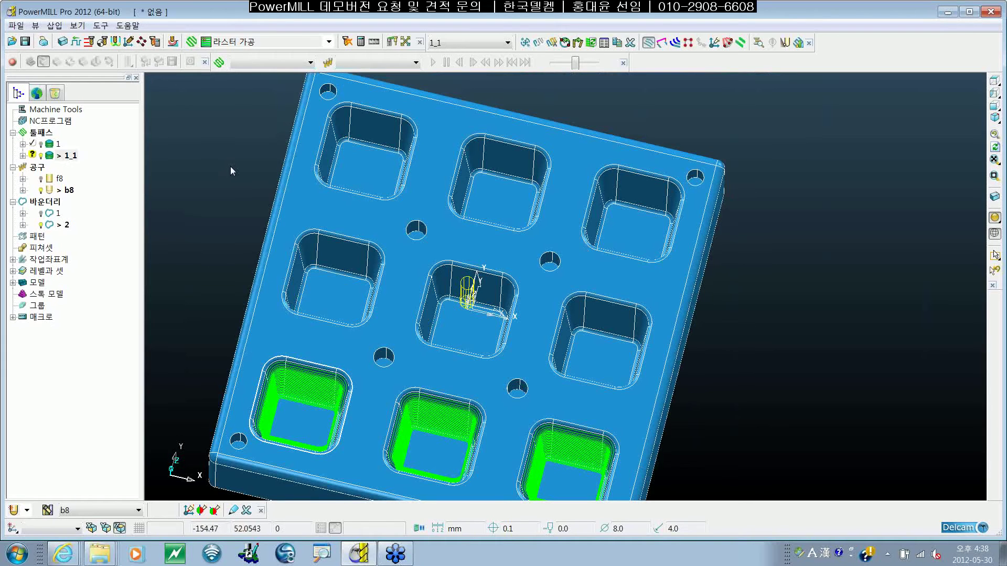
left_click(525, 43)
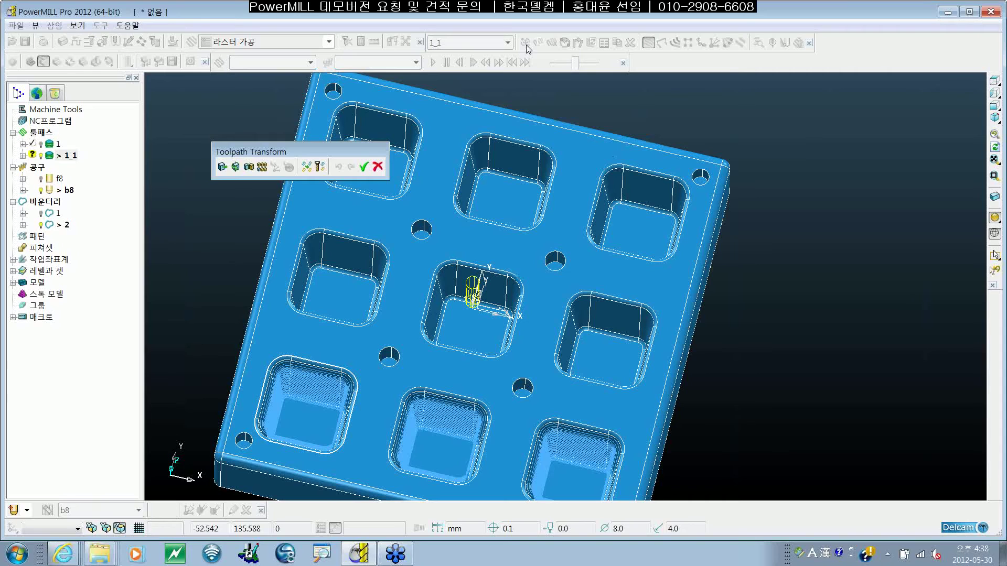
left_click(223, 166)
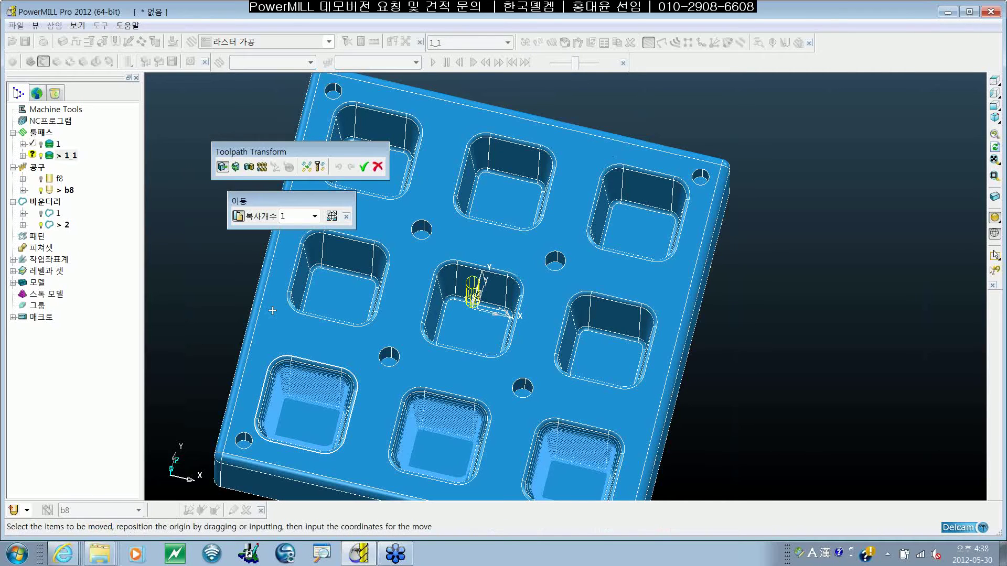
left_click(359, 527)
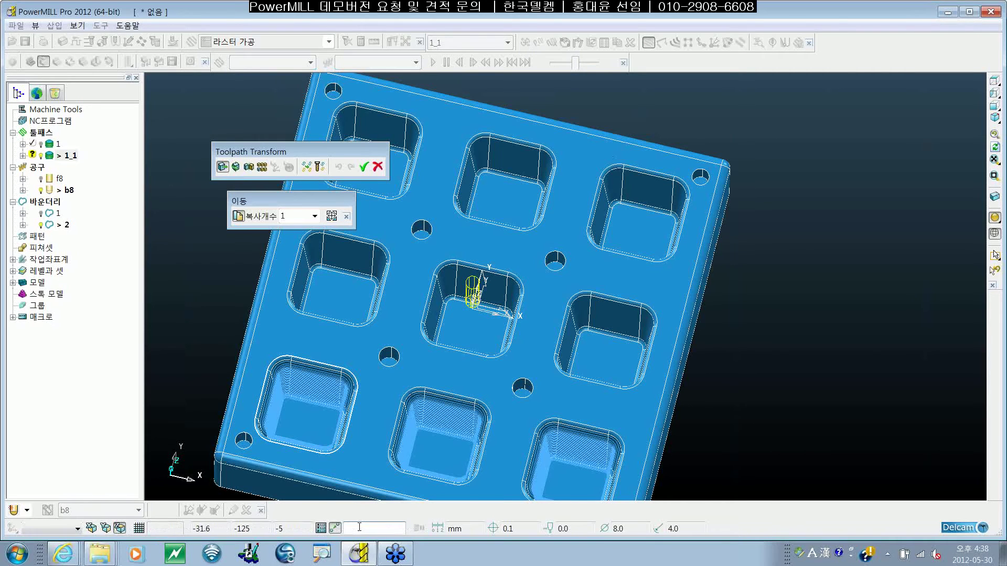
type("0 80")
key("Return")
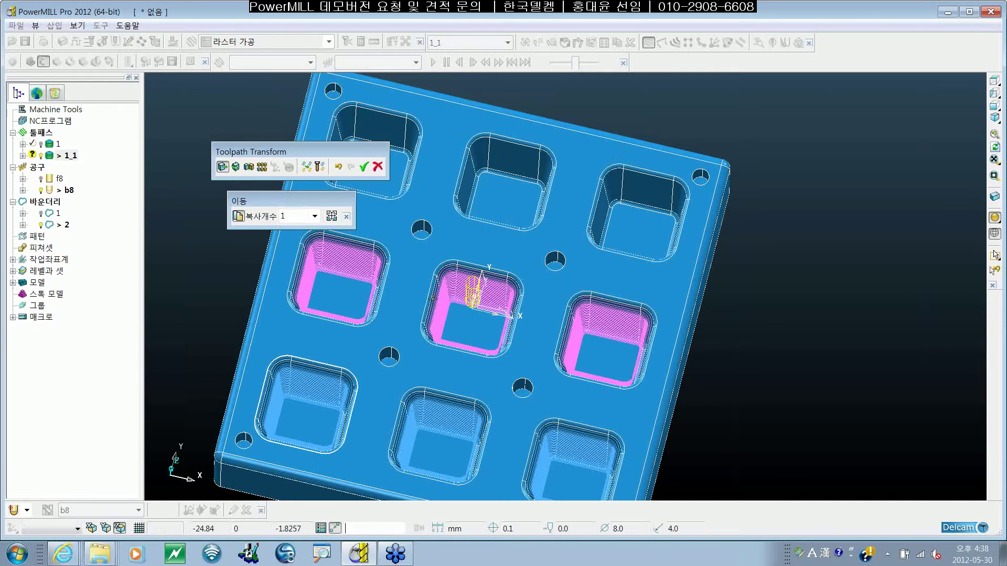
middle_click_drag(371, 293, 438, 258, "shift")
left_click_drag(292, 217, 237, 216)
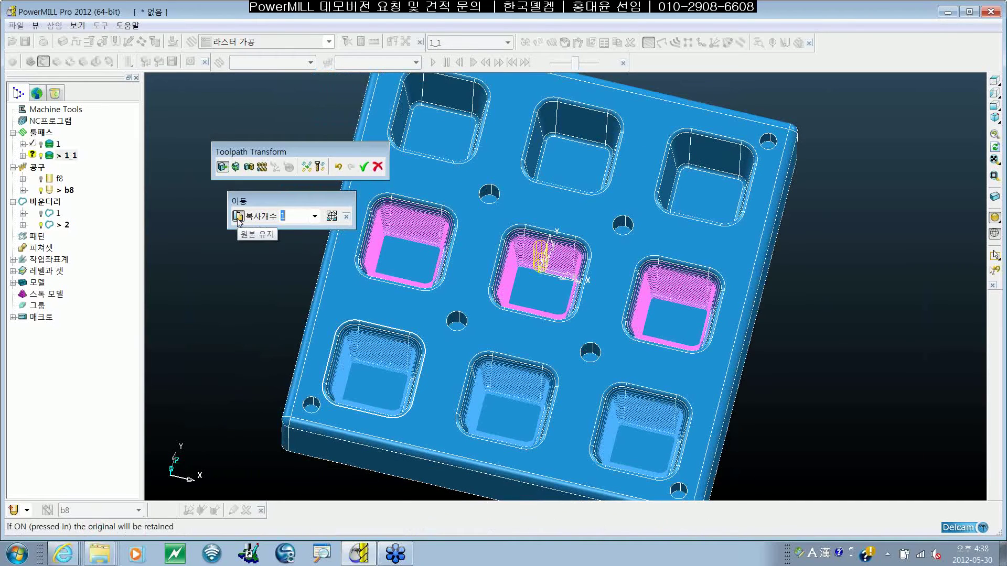
type("2")
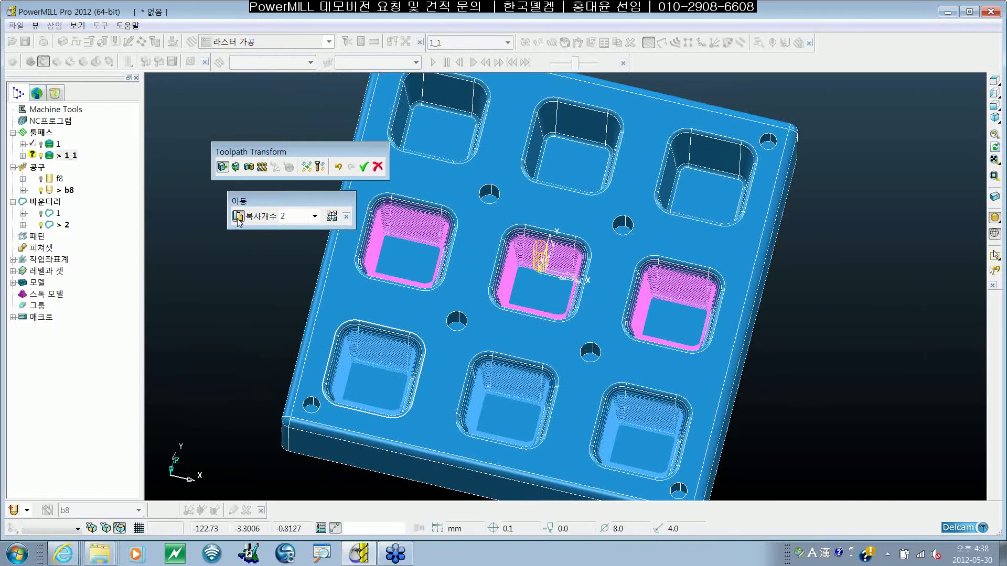
left_click(371, 528)
type("0 80")
key("Return")
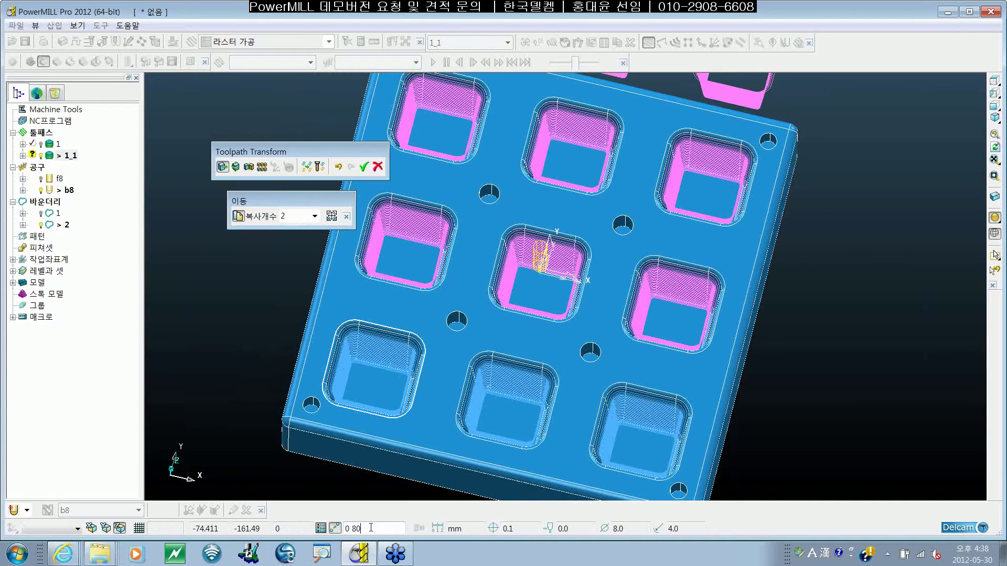
left_click(345, 216)
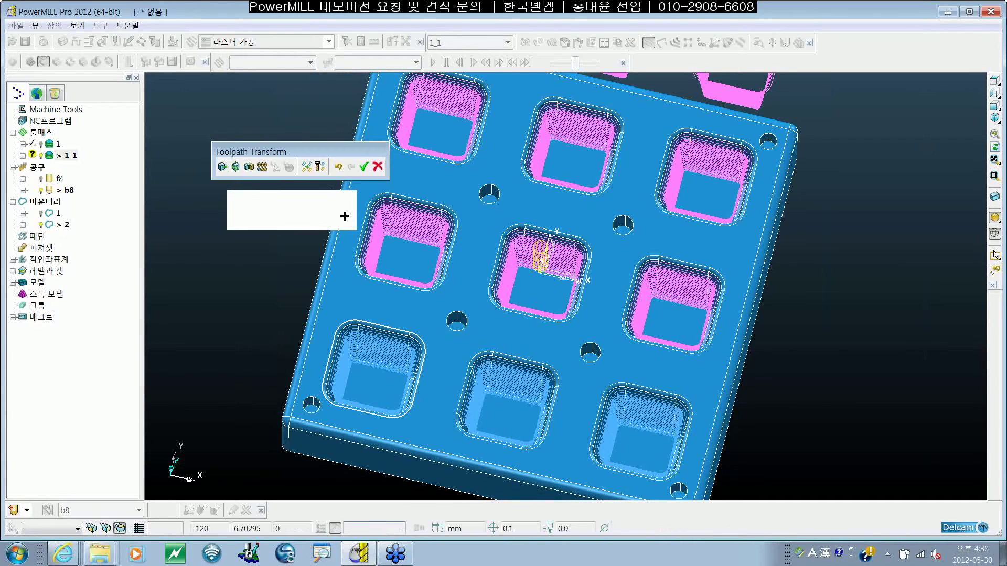
left_click(378, 167)
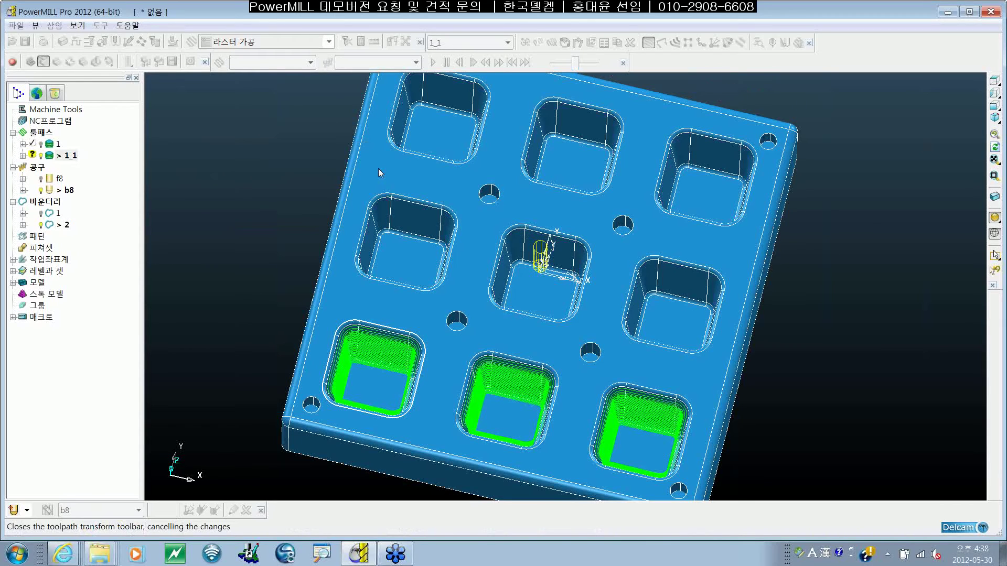
- Transform toolpath 1_1 with Move, making 2 copies at 80 mm spacing along Y, accept it and activate the resulting toolpath
middle_click_drag(506, 229, 469, 243, "shift")
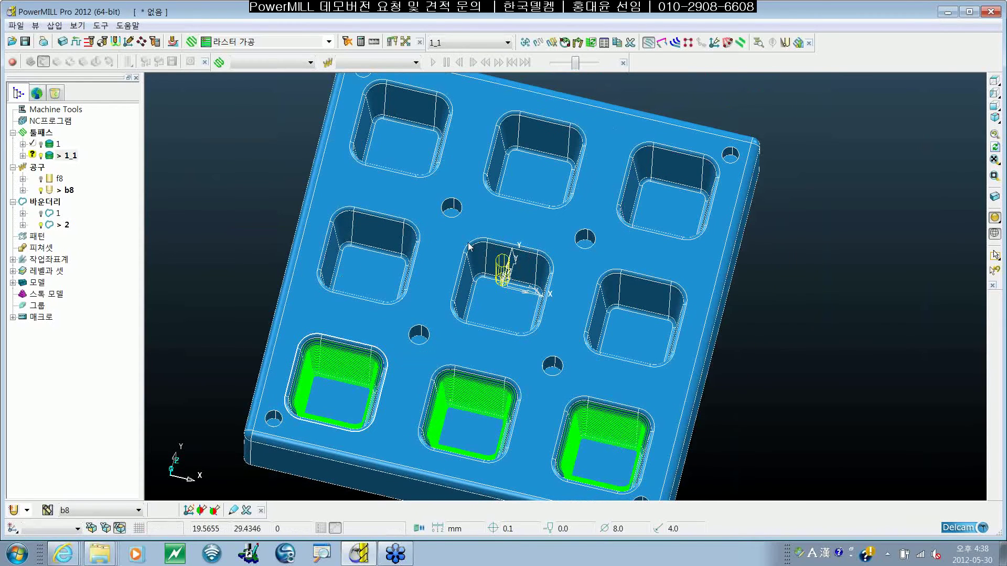
left_click(525, 42)
left_click(222, 166)
double_click(295, 217)
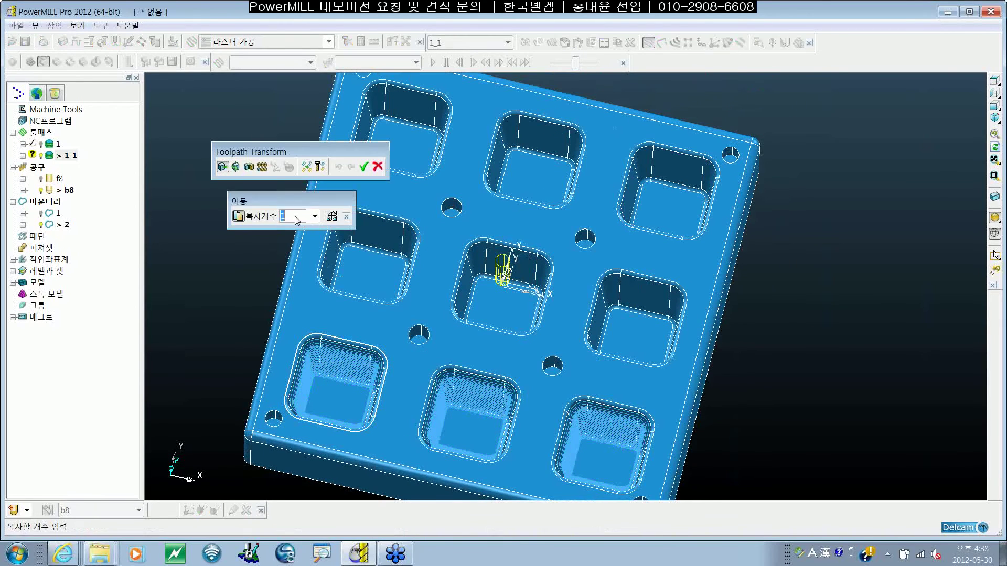
type("2")
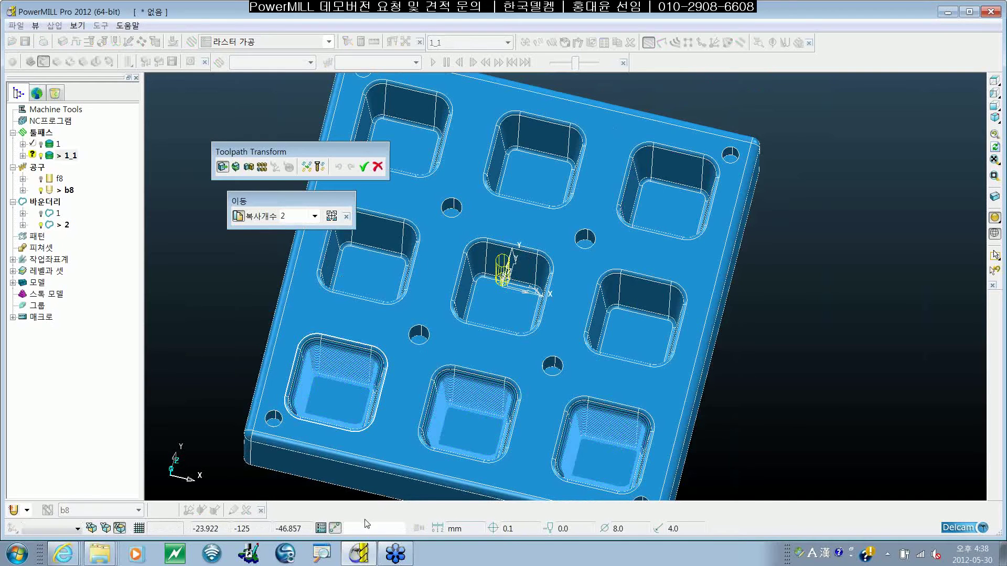
left_click(367, 528)
type("0")
key("Return")
left_click(363, 167)
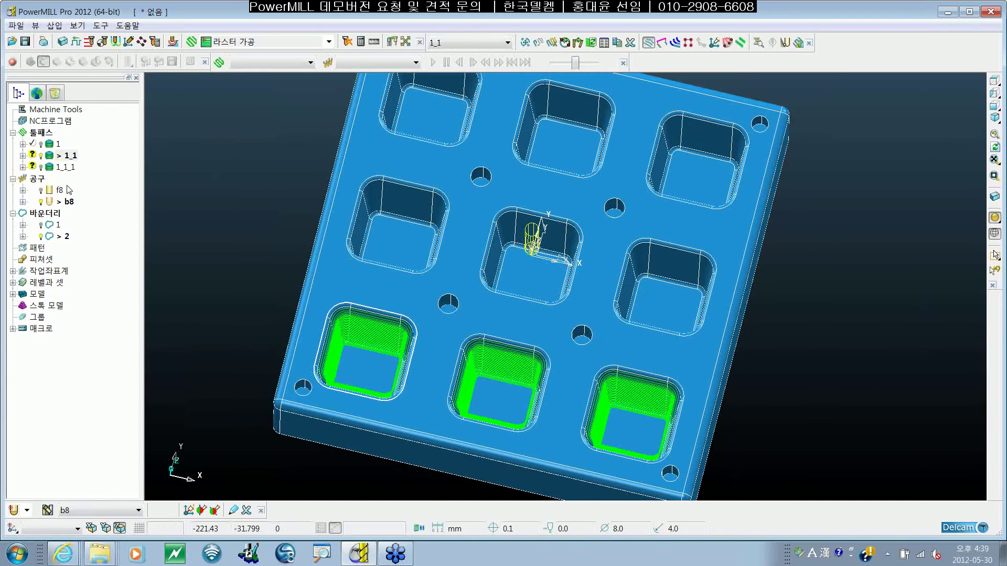
left_click(70, 167)
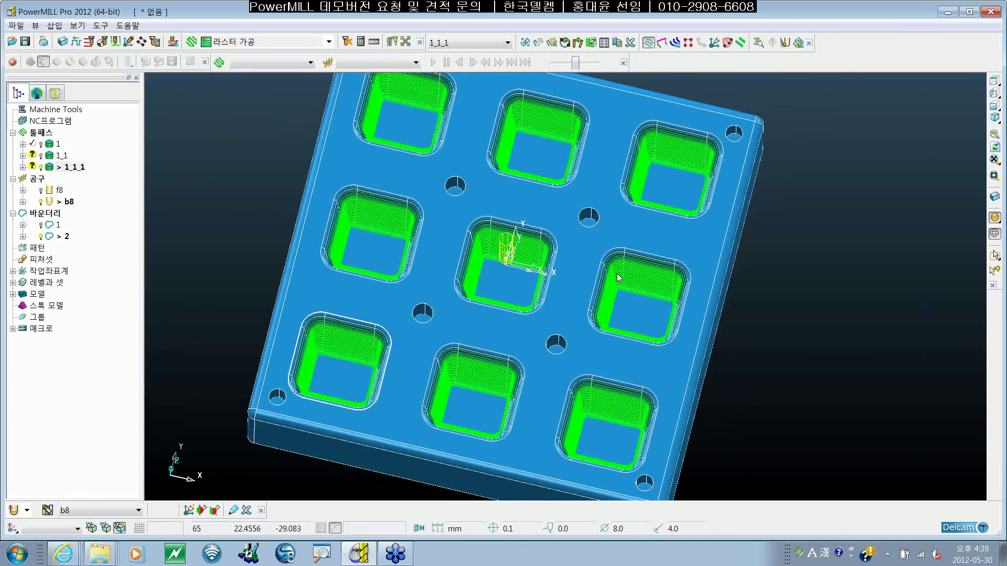
- Activate toolpaths 1, 1_1 and 1_1_1 in turn to compare the pockets they cover, leaving toolpath 1 active
middle_click_drag(619, 278, 532, 369)
scroll(532, 369, "down", 2)
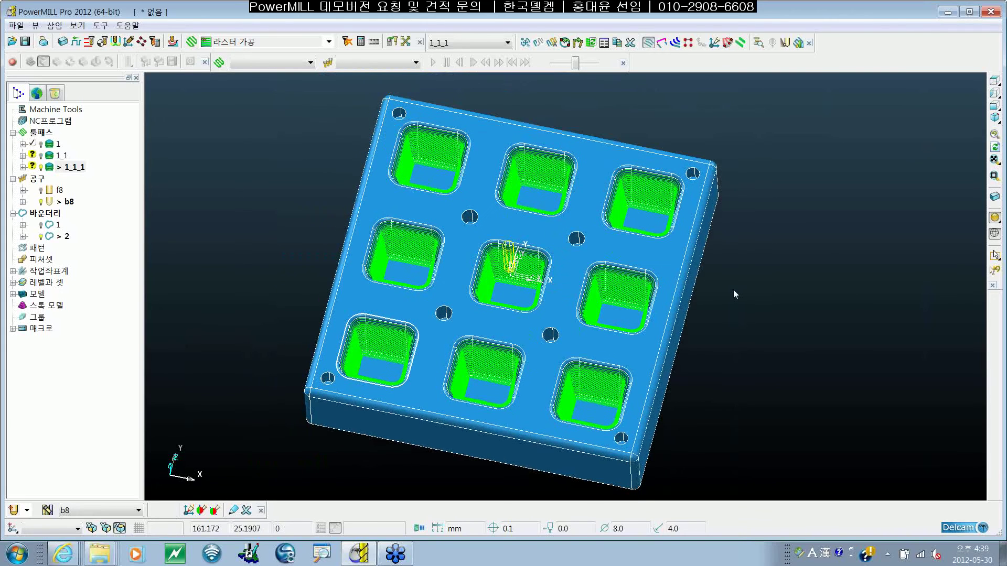
left_click(43, 156)
middle_click_drag(405, 190, 404, 184, "shift")
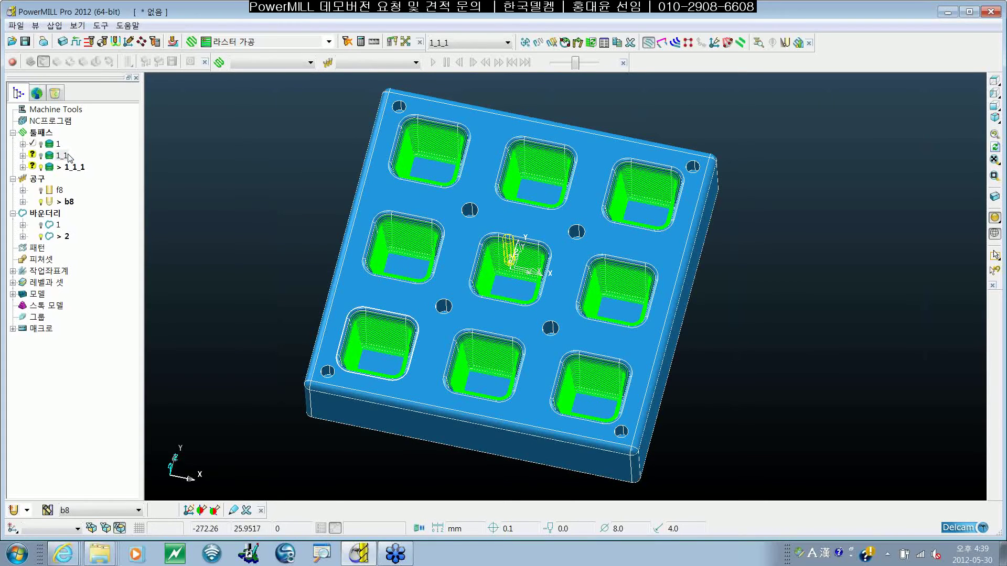
double_click(49, 145)
double_click(50, 156)
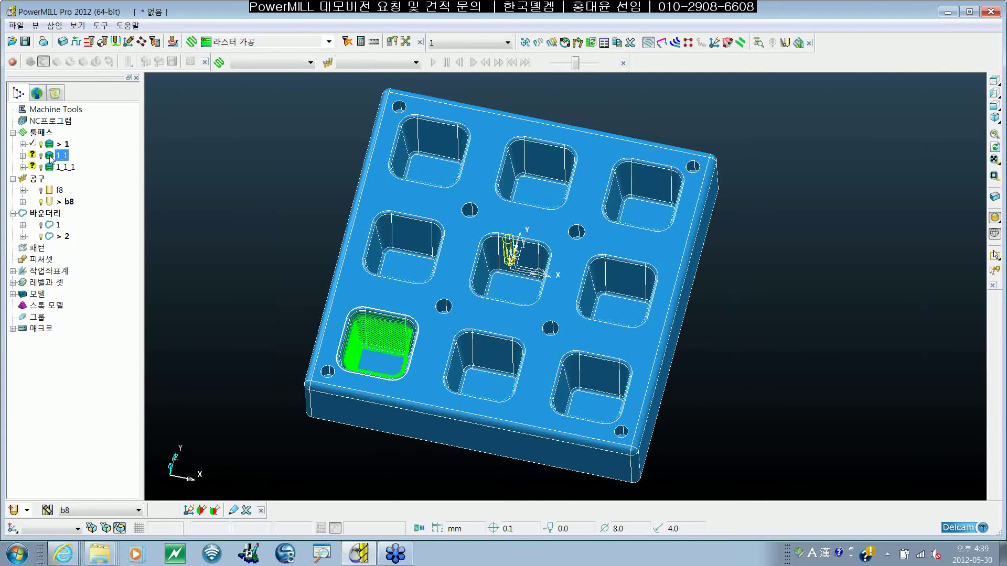
double_click(51, 171)
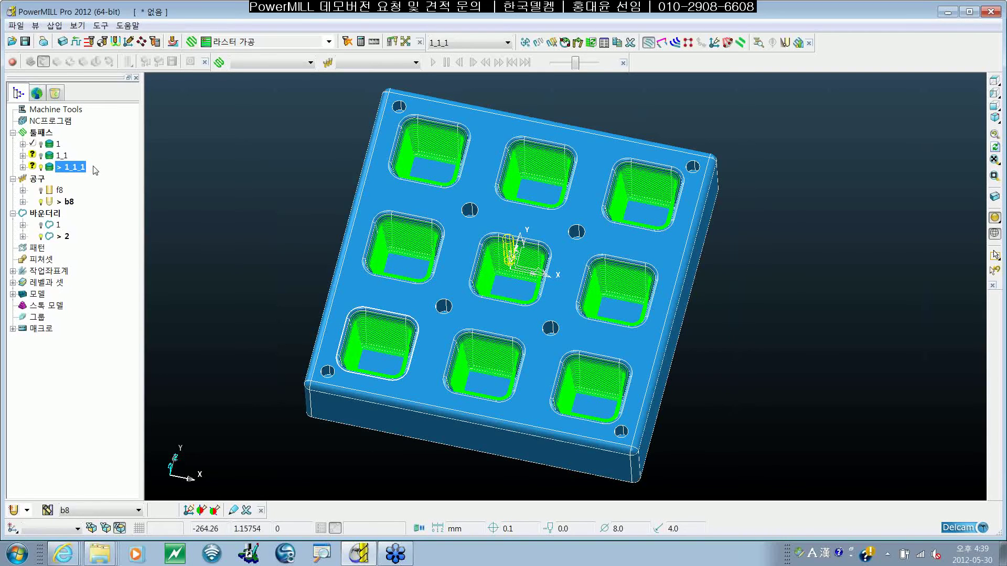
double_click(55, 145)
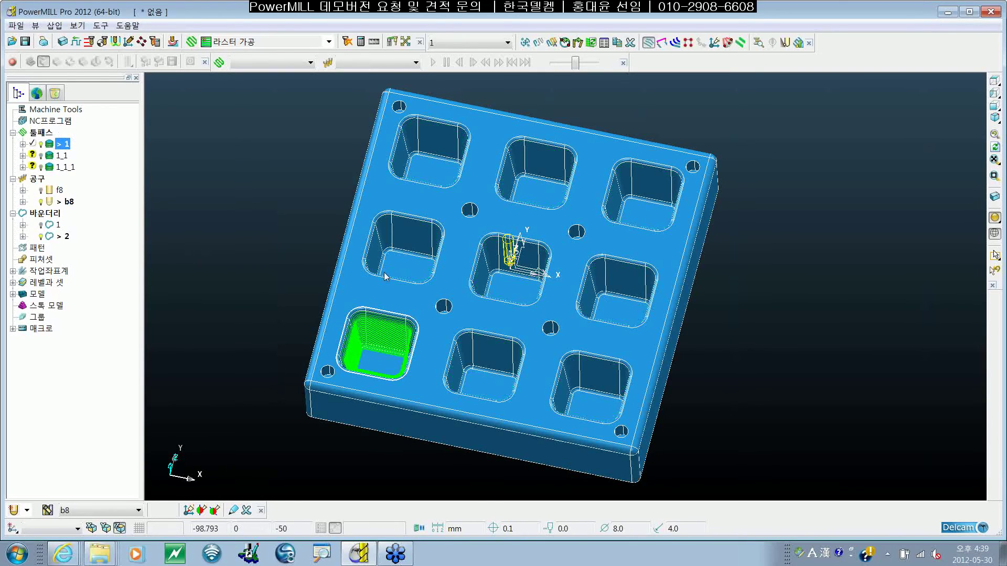
scroll(407, 303, "up", 5)
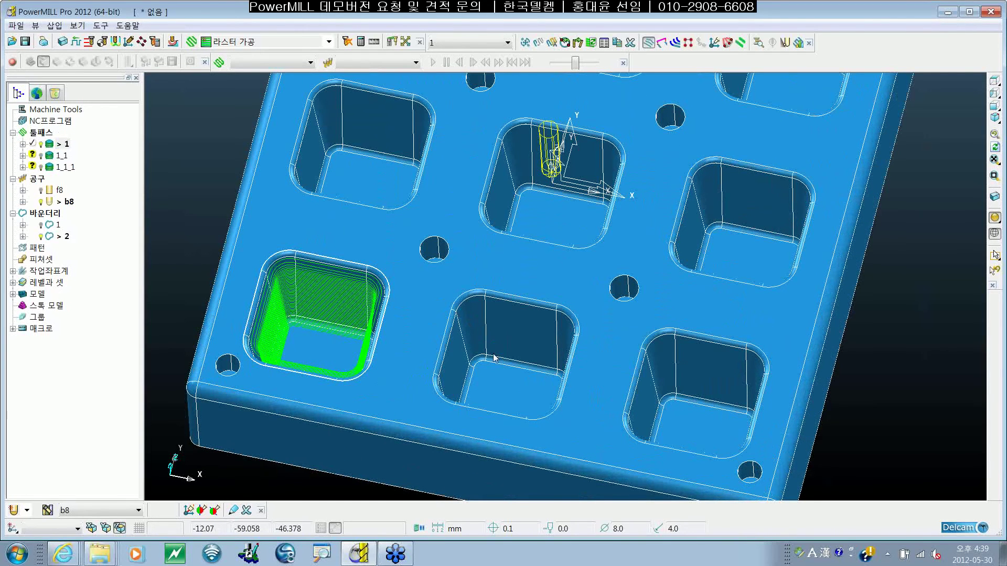
middle_click_drag(545, 340, 541, 339, "shift")
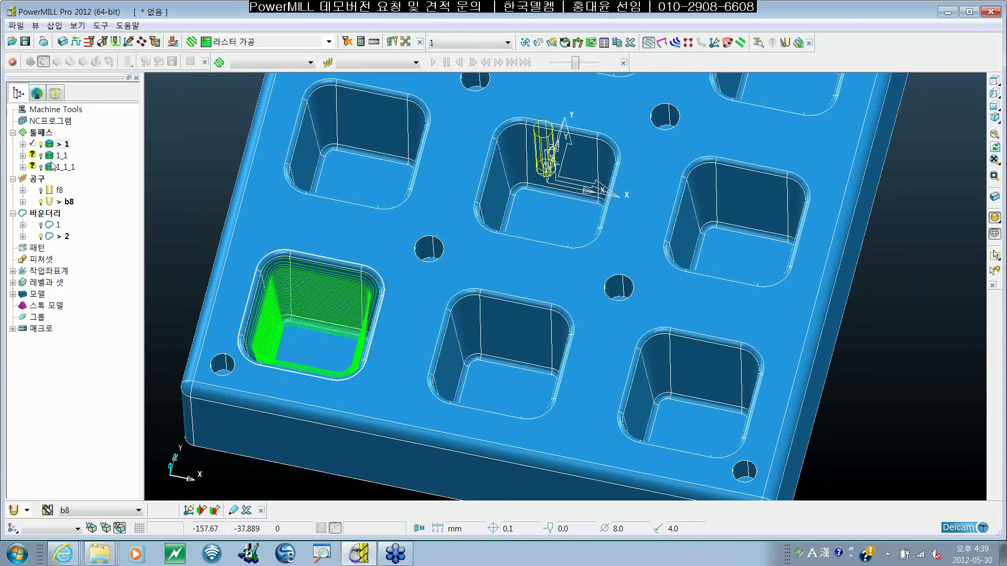
right_click(51, 146)
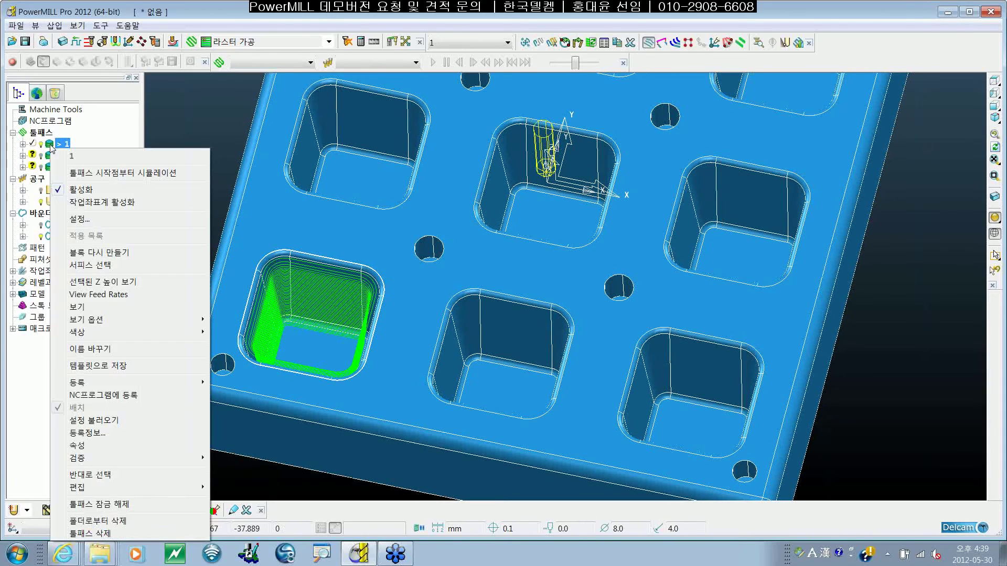
mouse_move(165, 384)
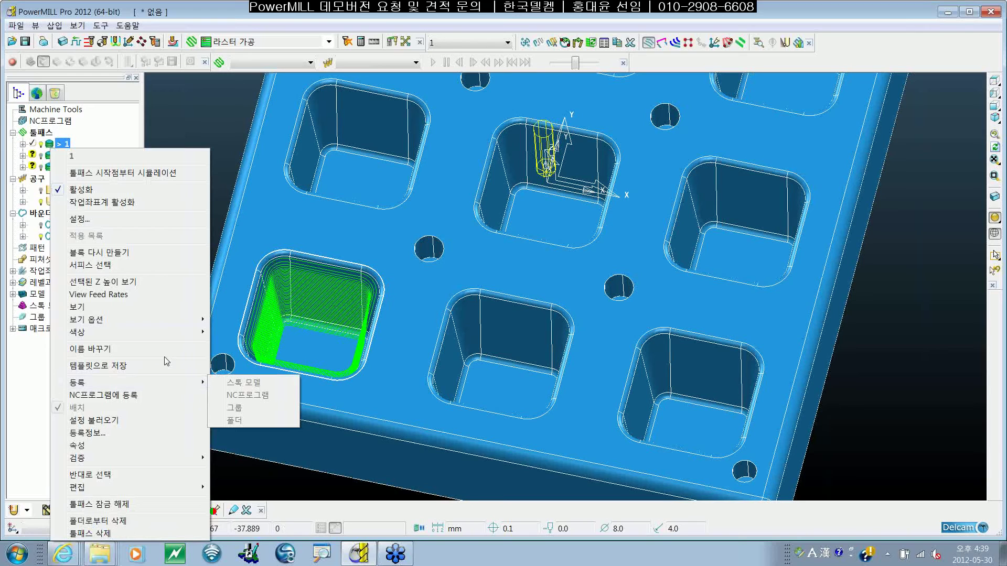
left_click(118, 144)
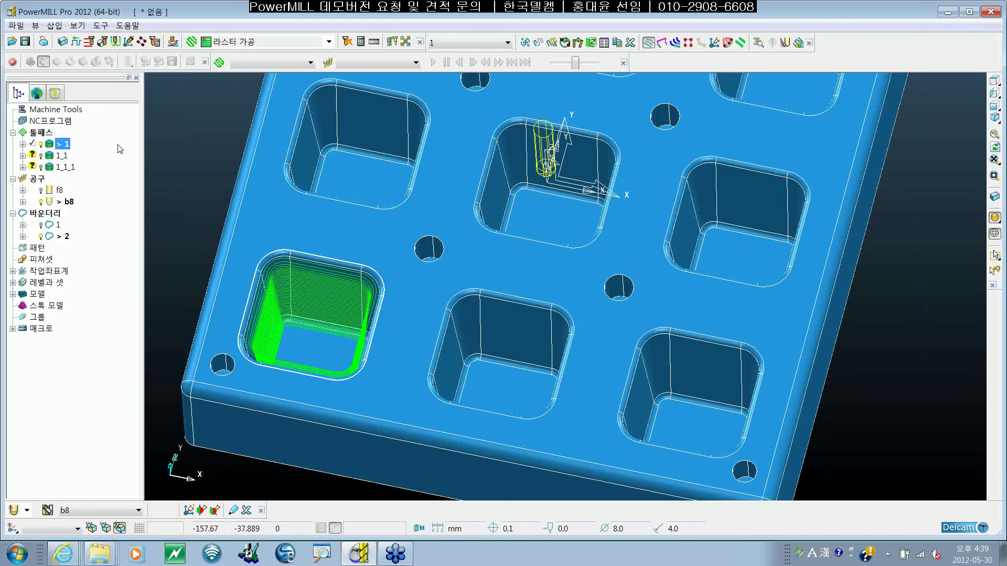
- Transform toolpath 1 with Move by 80 mm along X into the middle front-row pocket, without keeping the original, and accept it
left_click(524, 45)
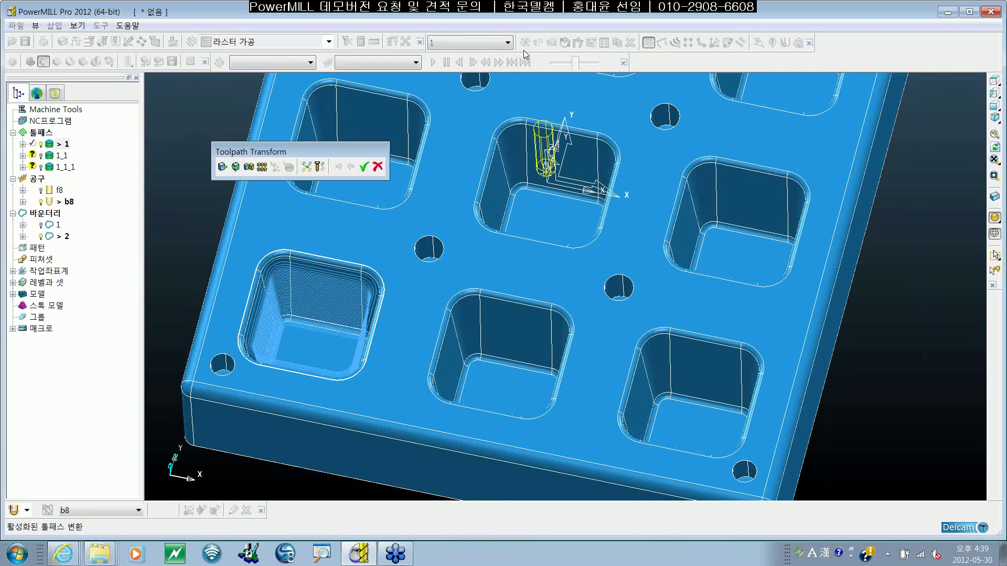
left_click(222, 167)
type("80")
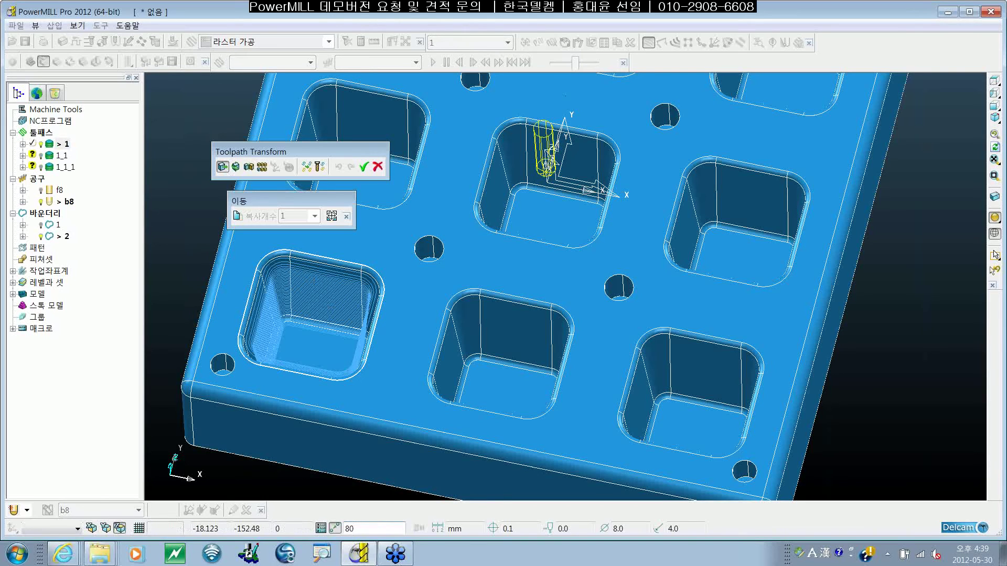
key("Return")
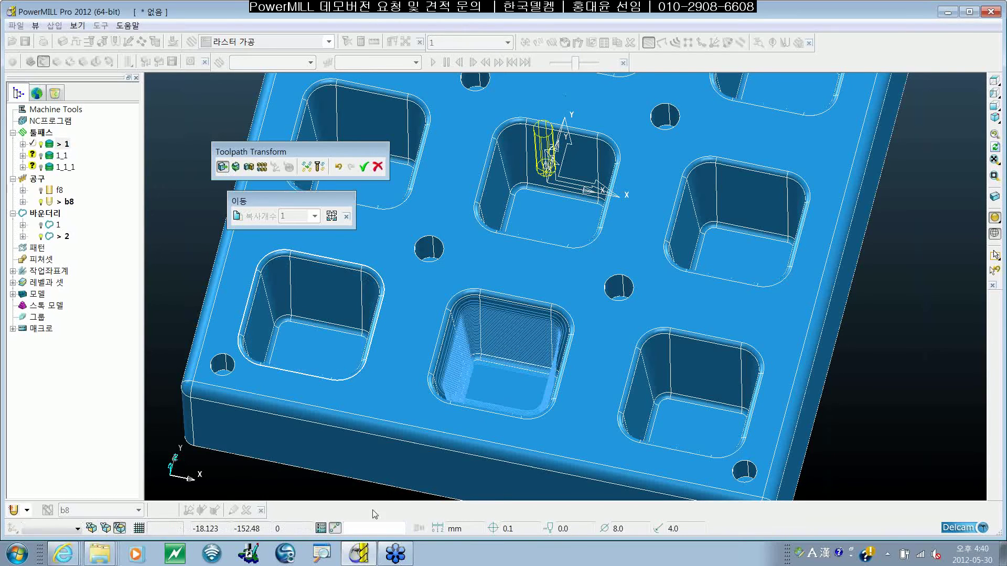
left_click(364, 167)
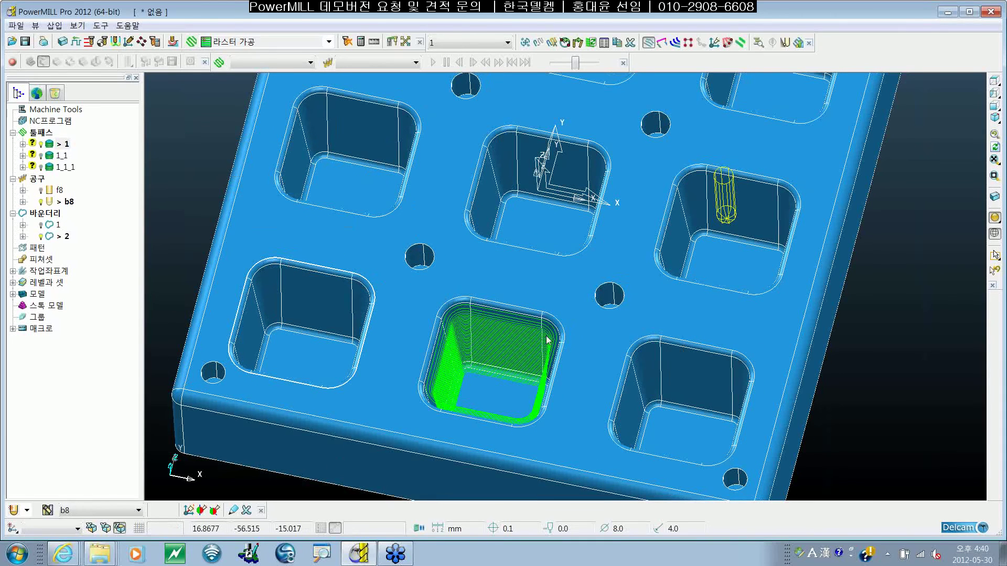
middle_click_drag(607, 326, 572, 287, "shift")
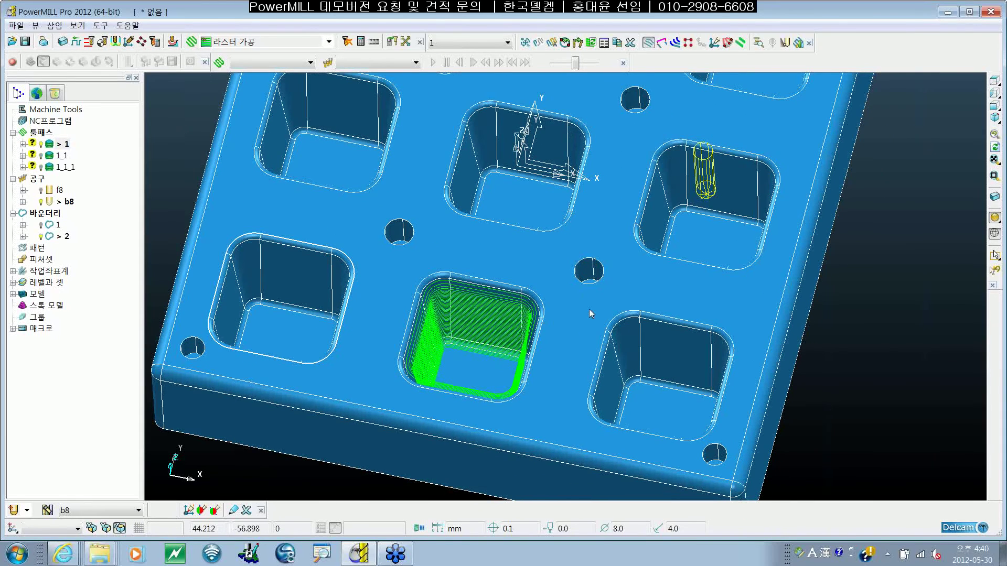
- Compare the moved toolpath 1 with toolpath 1_1 by activating each, leaving toolpath 1_1 active
double_click(51, 156)
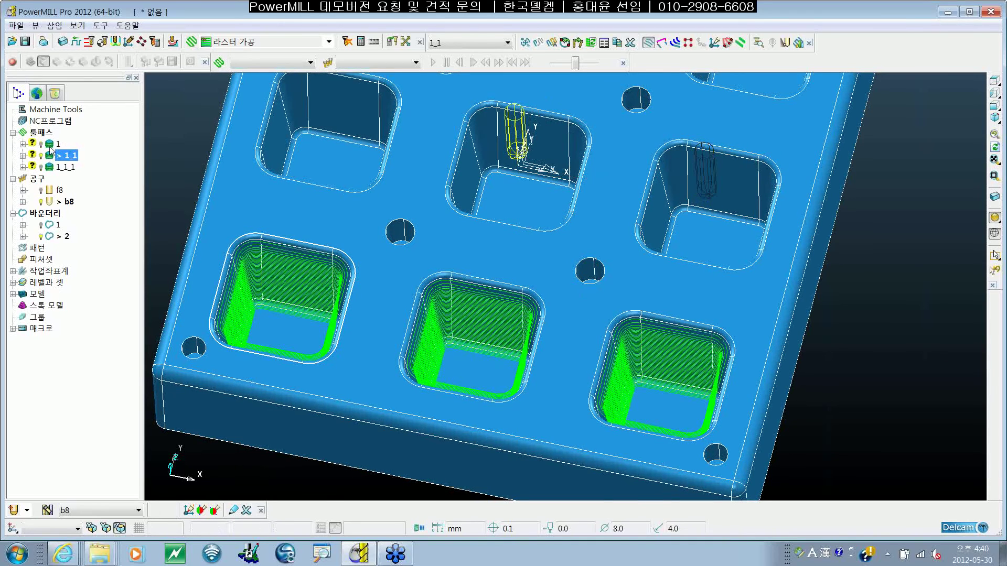
left_click(50, 147)
double_click(50, 147)
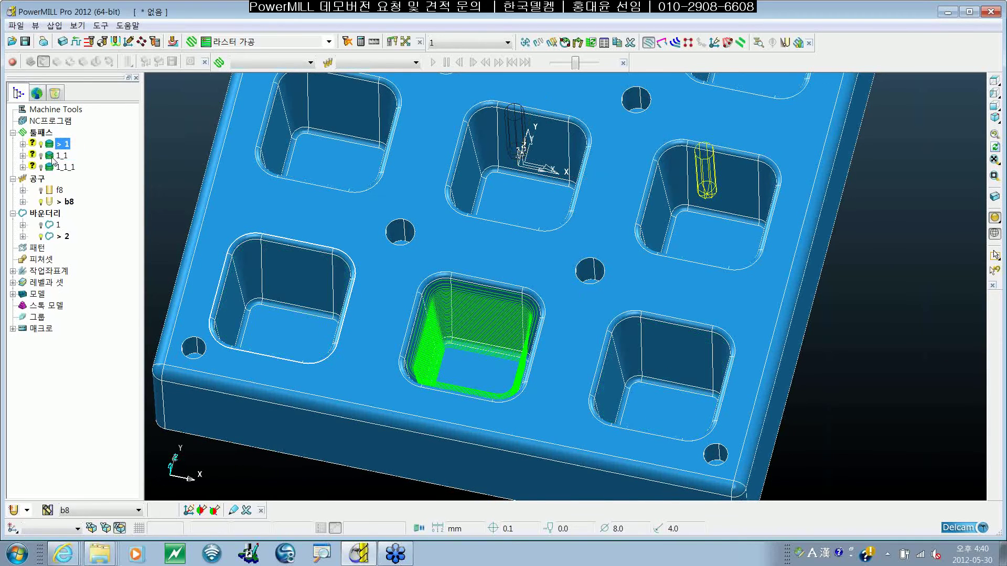
left_click(50, 158)
double_click(50, 157)
middle_click_drag(454, 215, 457, 243, "shift")
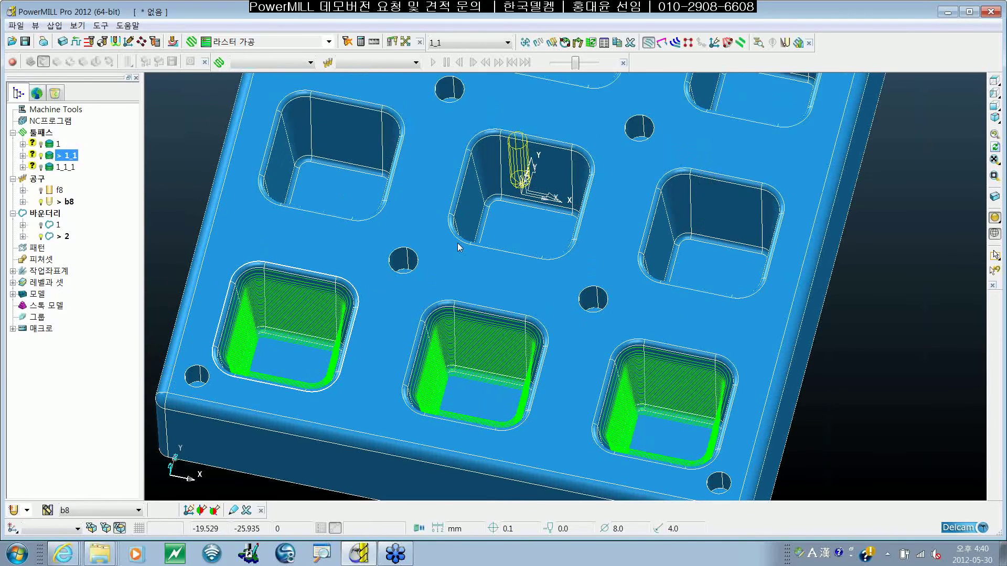
- Move toolpath 1_1 by 80 mm along Y into the middle row of pockets, without keeping the original, and accept the transform
scroll(457, 243, "down", 3)
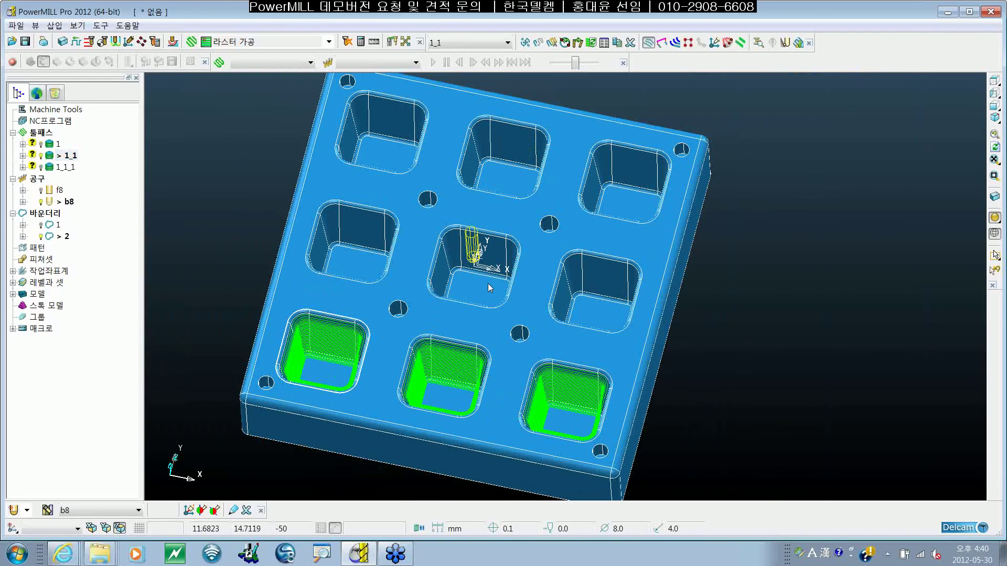
left_click(525, 42)
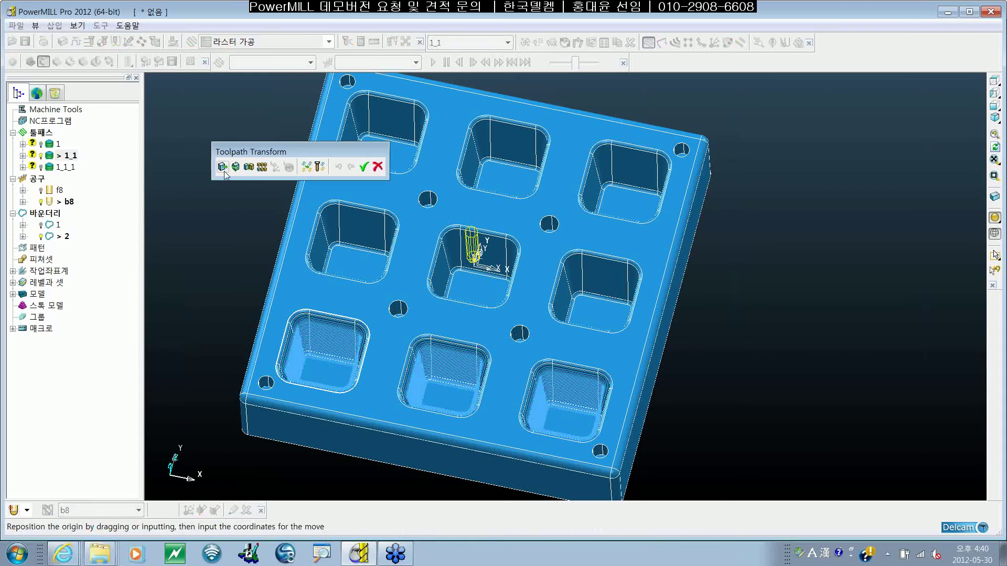
left_click(223, 167)
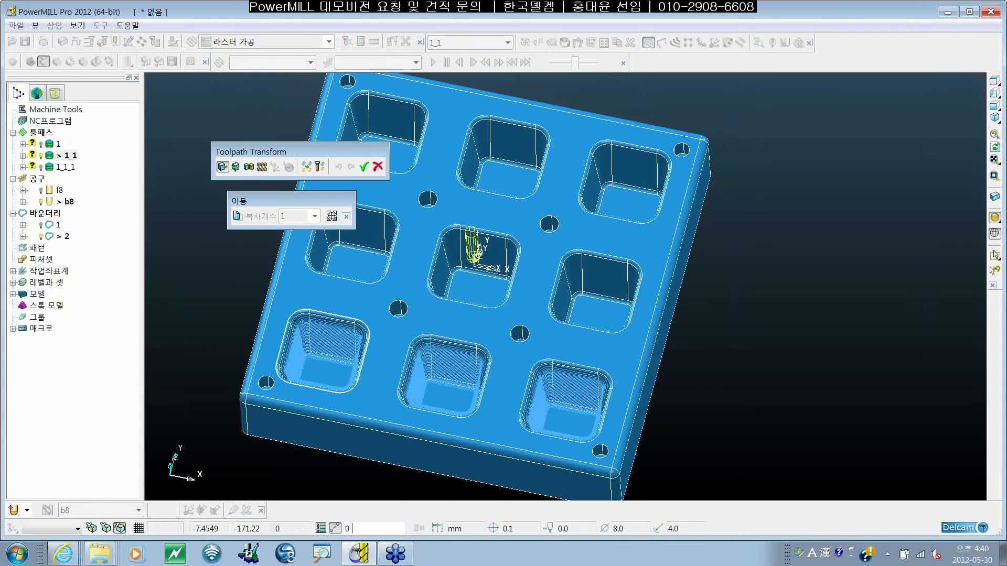
type("80")
key("Return")
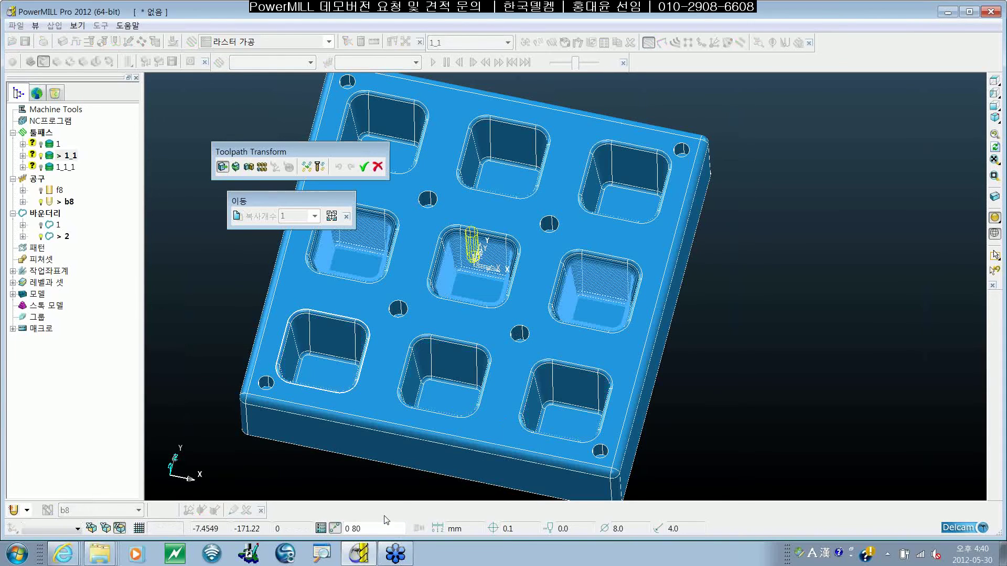
left_click(363, 166)
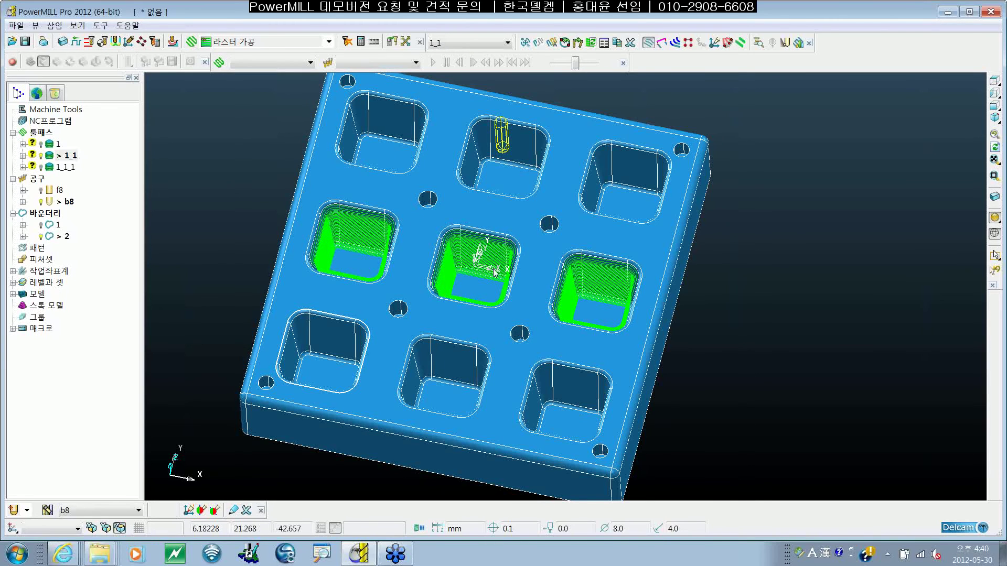
scroll(380, 247, "up", 2)
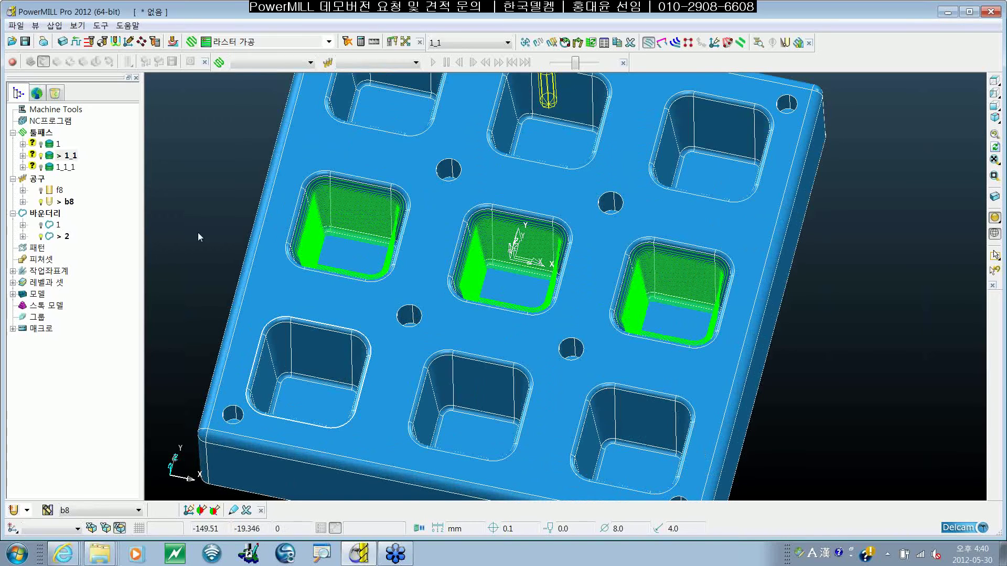
- Activate toolpath 1 and display toolpath 1_1 alongside it to examine both on the block
left_click(49, 144)
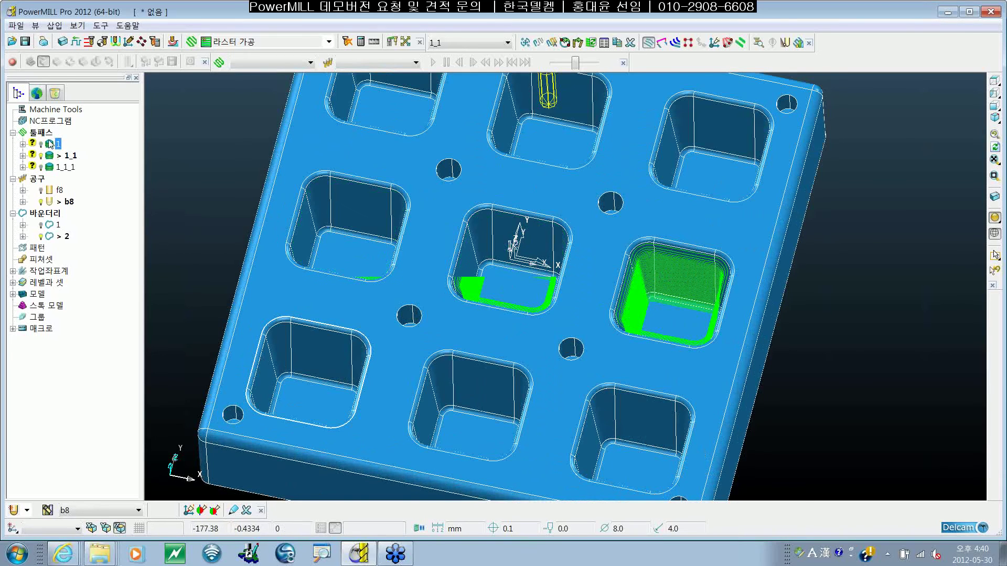
double_click(49, 143)
middle_click_drag(484, 428, 483, 394, "shift")
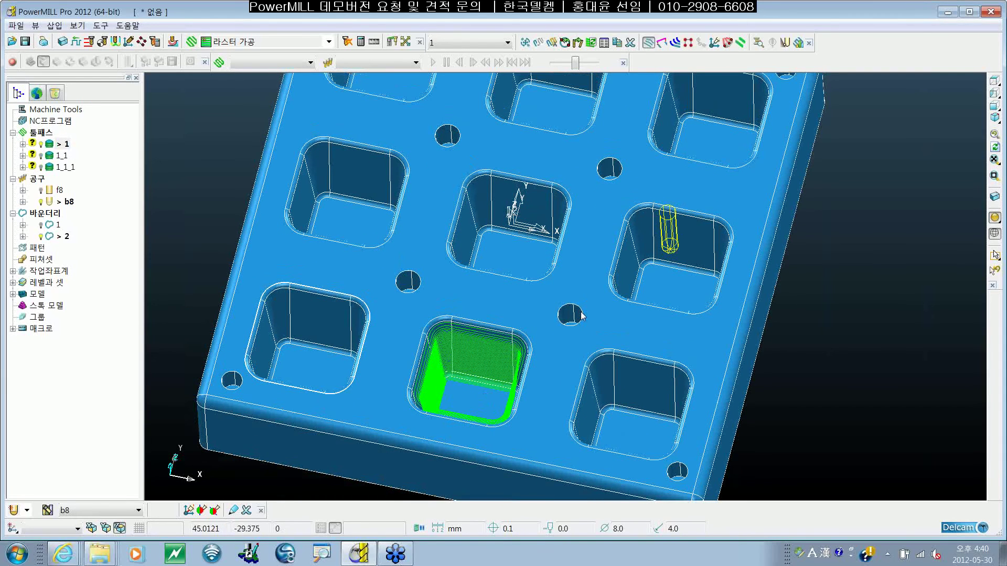
middle_click_drag(581, 316, 575, 332, "shift")
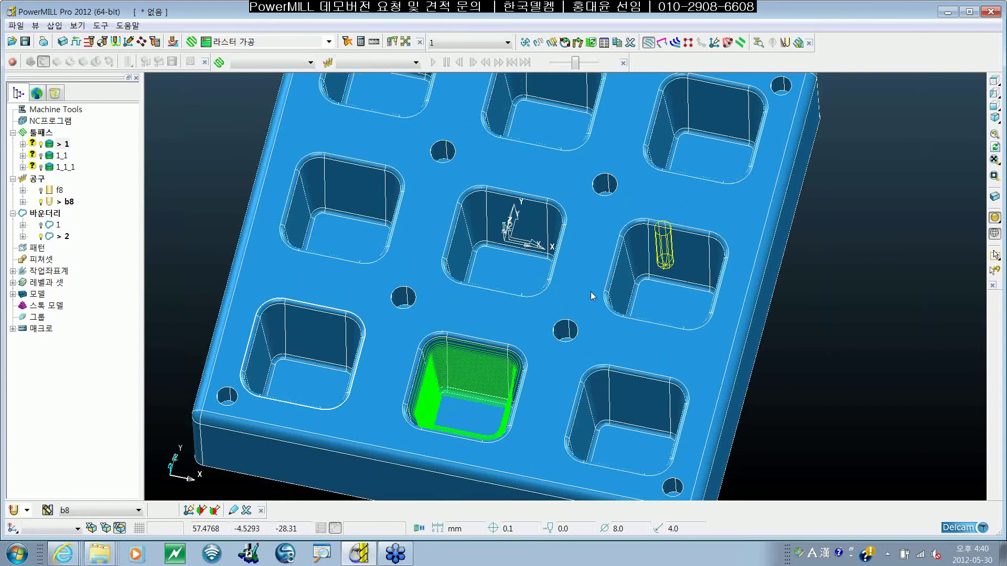
middle_click_drag(593, 297, 595, 306, "shift")
left_click(41, 155)
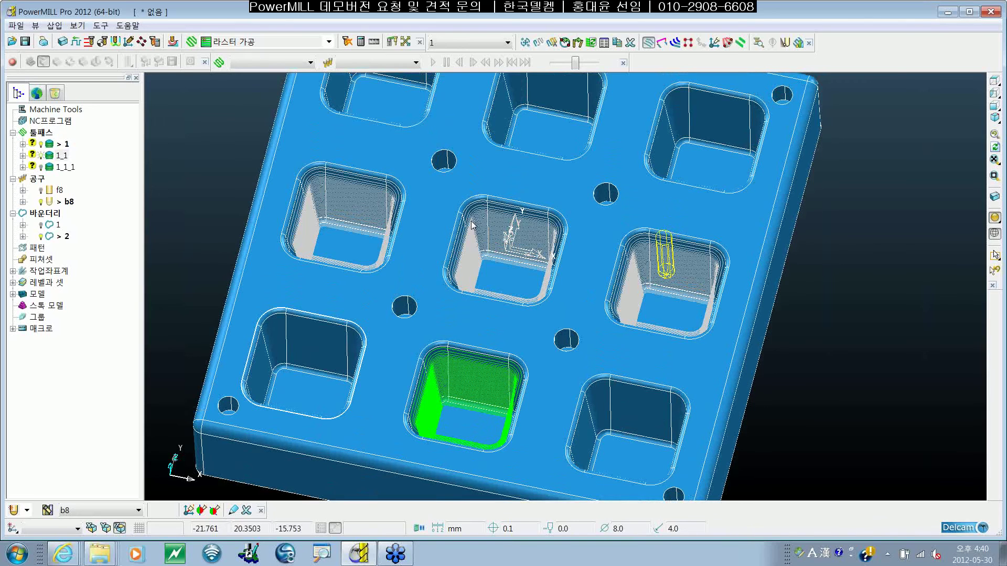
middle_click_drag(492, 262, 488, 268, "shift")
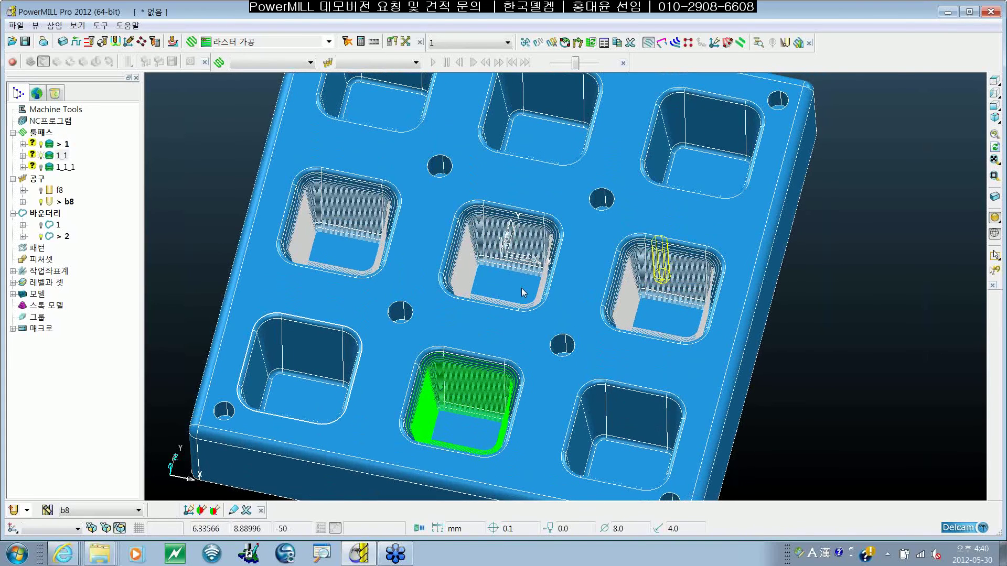
- Merge toolpath 1_1 into toolpath 1, confirm the merge and hide toolpath 1_1
double_click(49, 156)
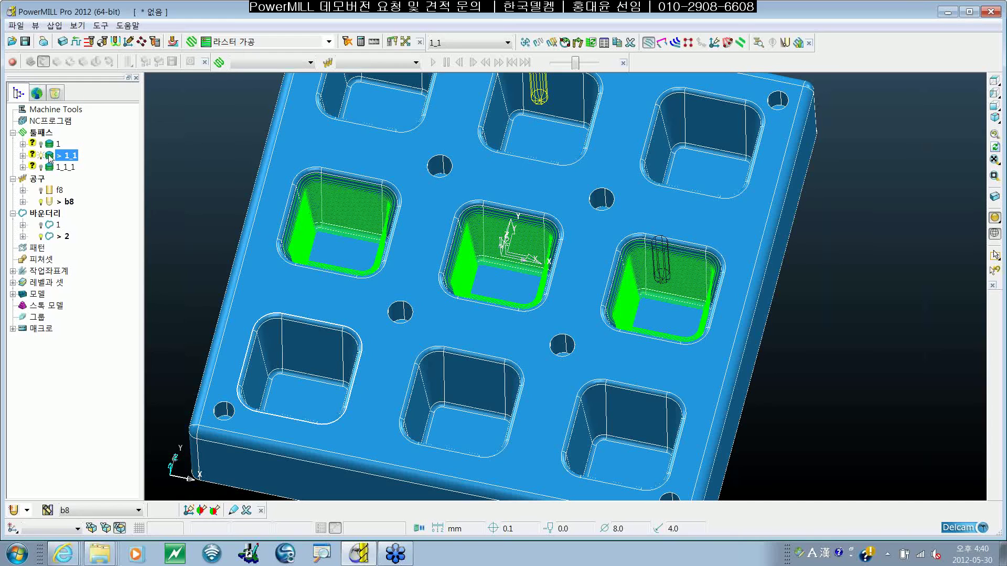
left_click_drag(49, 155, 52, 150)
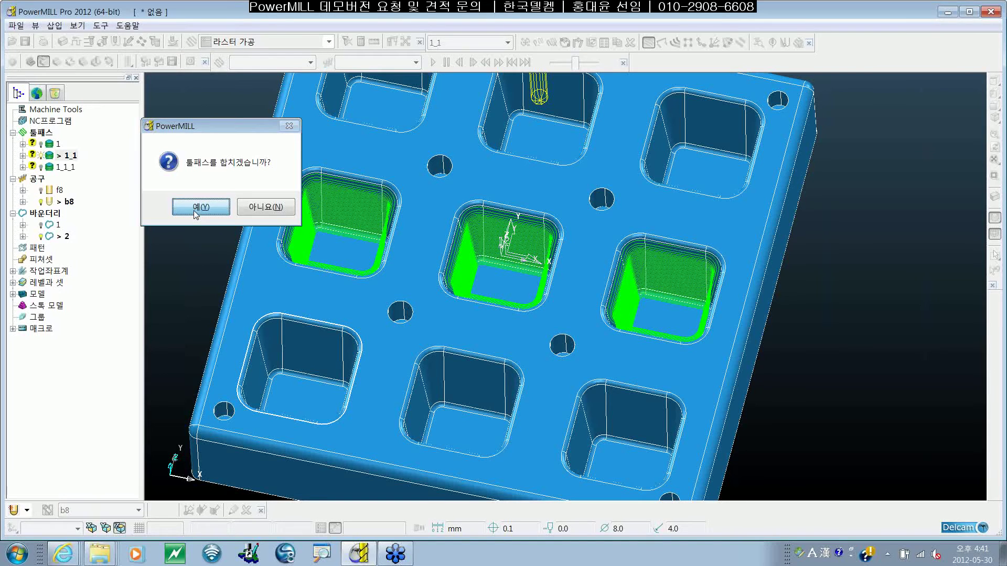
left_click(310, 336)
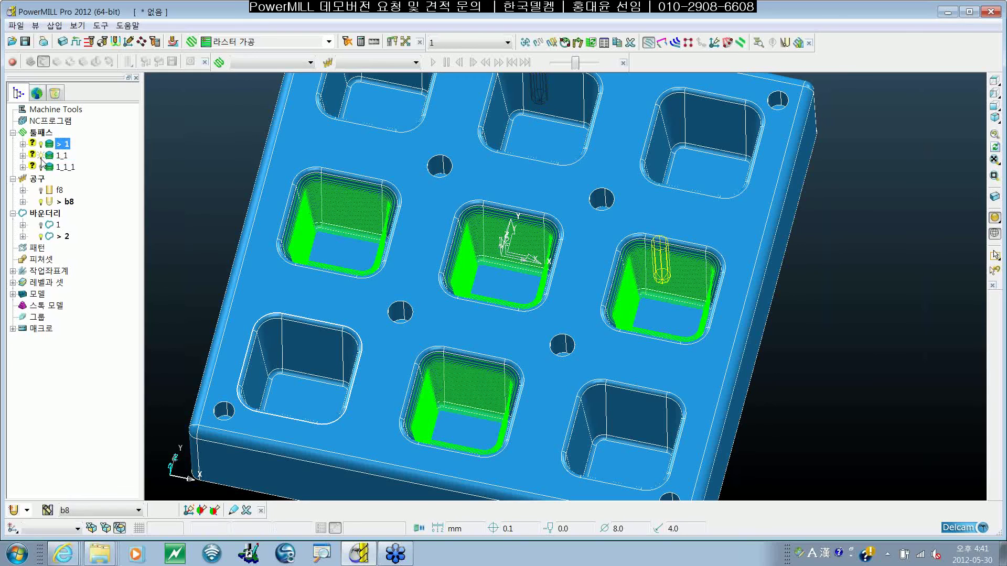
left_click(41, 156)
middle_click_drag(365, 268, 367, 242, "shift")
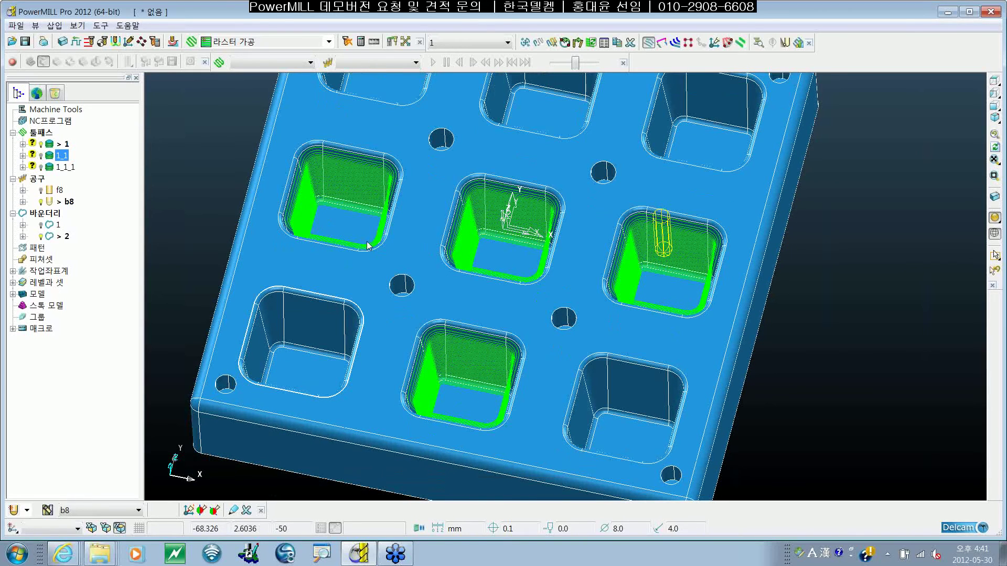
scroll(520, 299, "down", 5)
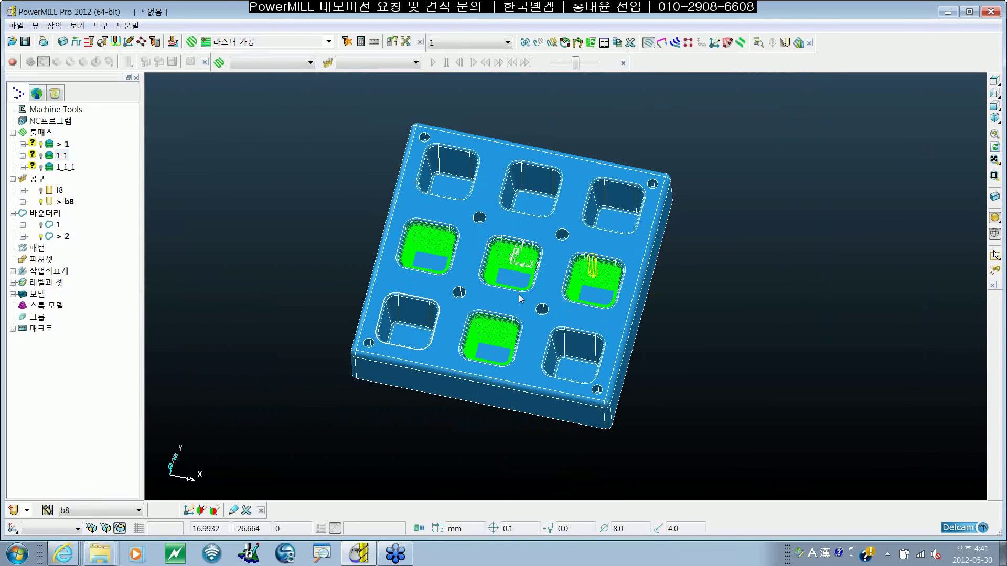
scroll(521, 299, "up", 2)
scroll(606, 266, "up", 2)
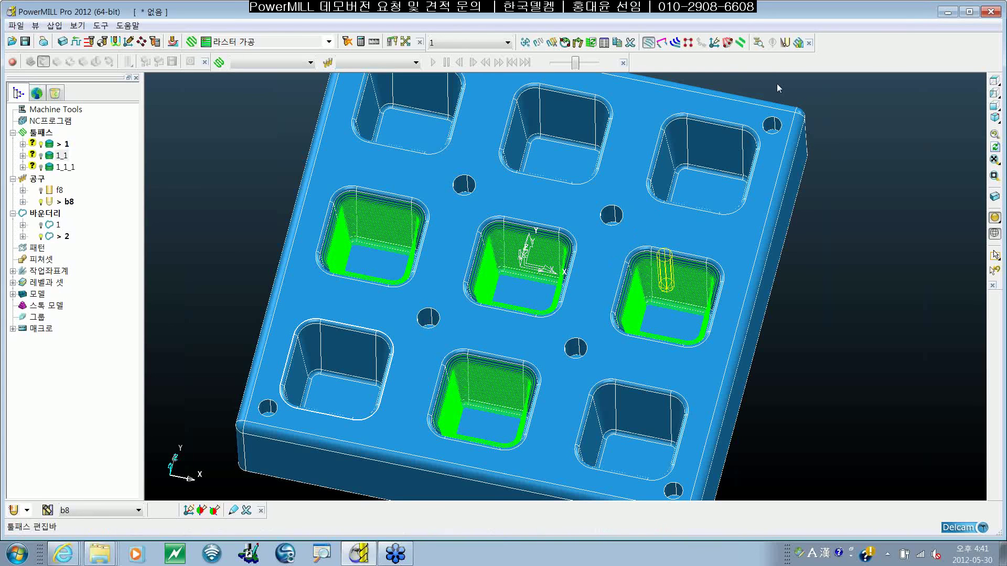
- Examine the merged toolpath 1 on the block, open the list of its segments to review them, and close the list
middle_click_drag(757, 151, 716, 196, "shift")
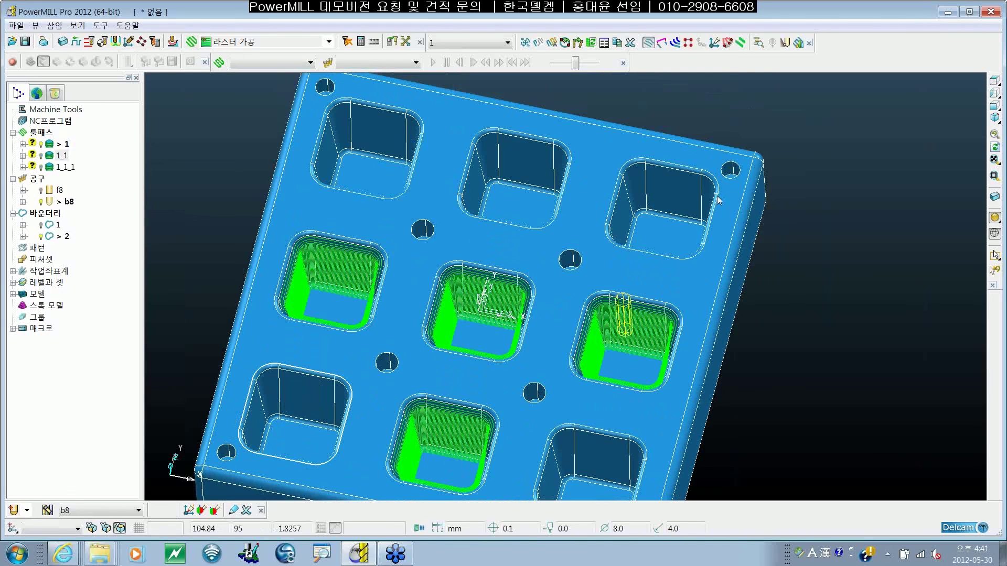
scroll(729, 194, "down", 3)
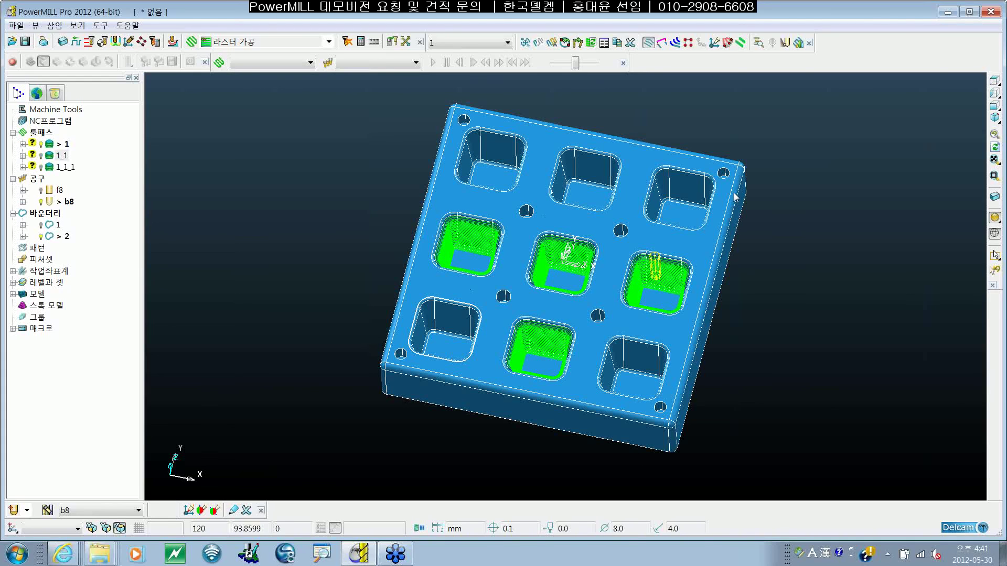
left_click(604, 43)
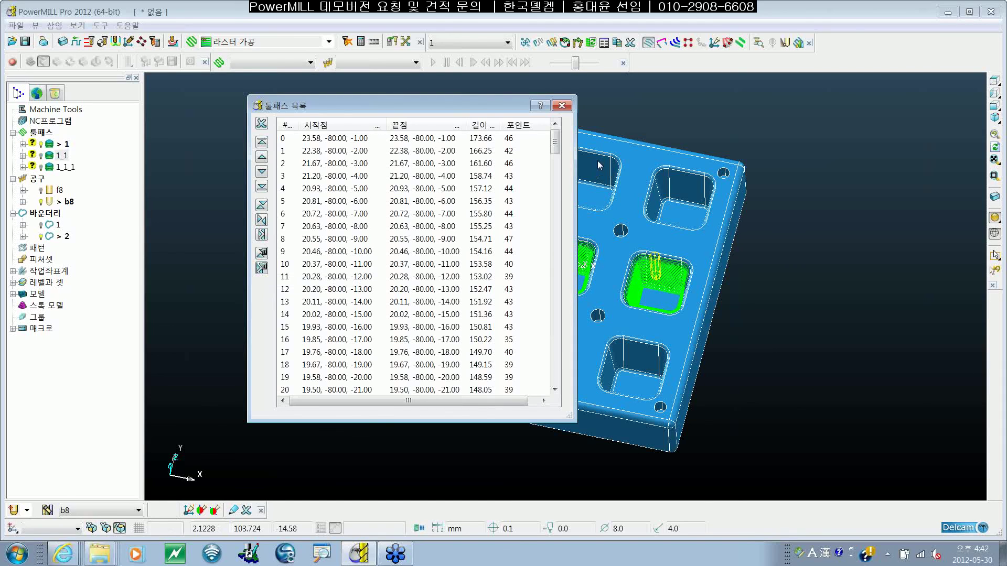
left_click(567, 109)
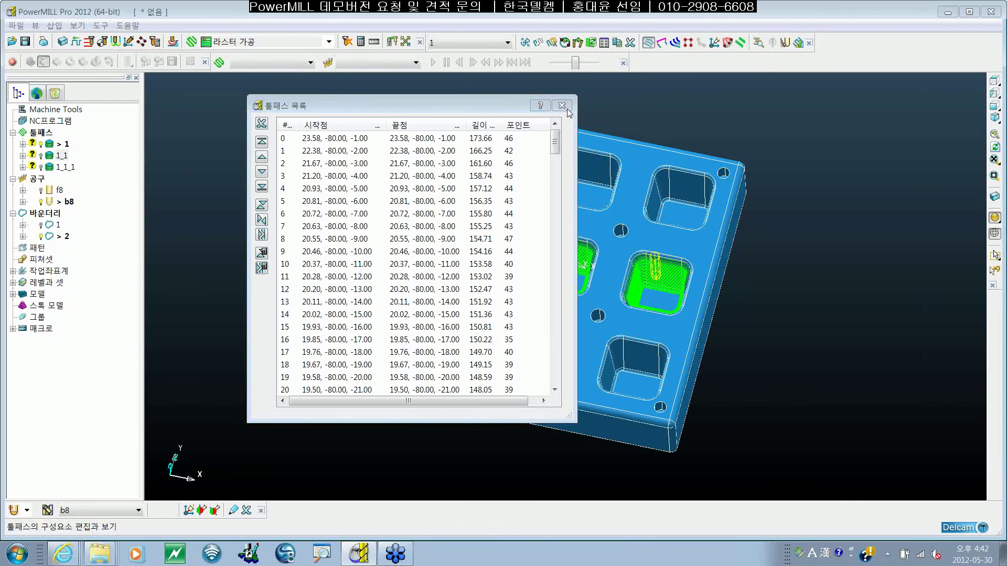
scroll(744, 177, "up", 2)
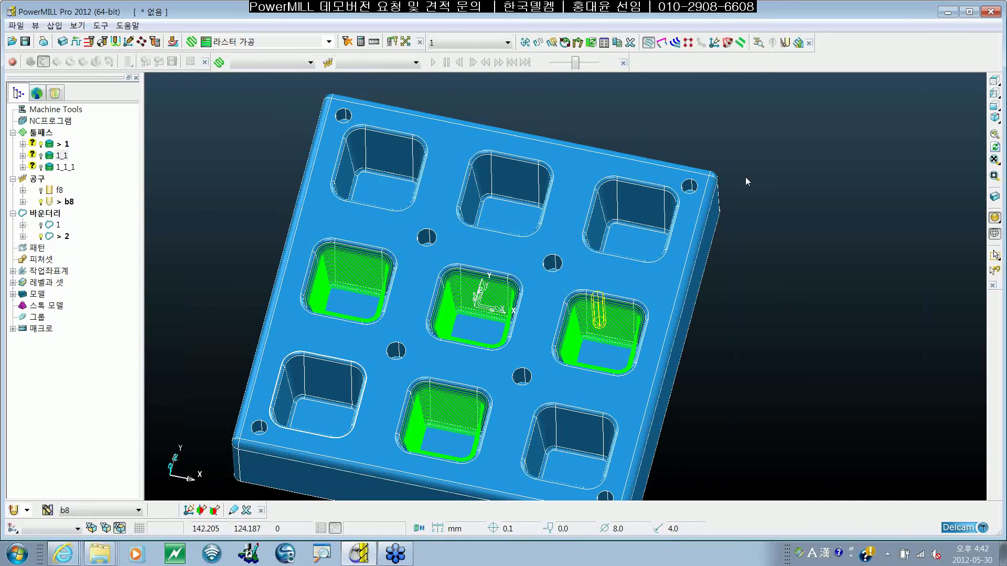
middle_click_drag(745, 177, 784, 150, "shift")
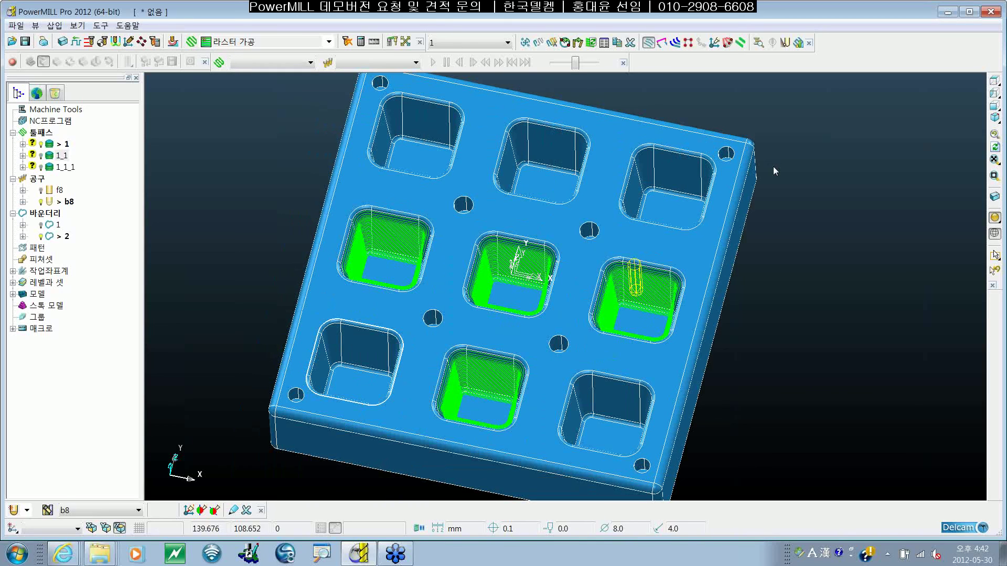
middle_click_drag(773, 165, 780, 165, "shift")
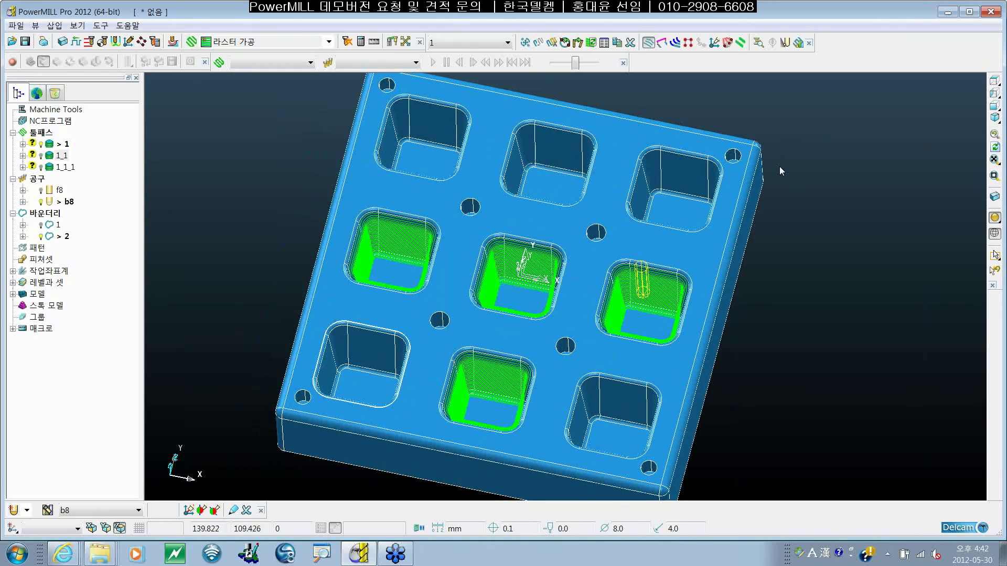